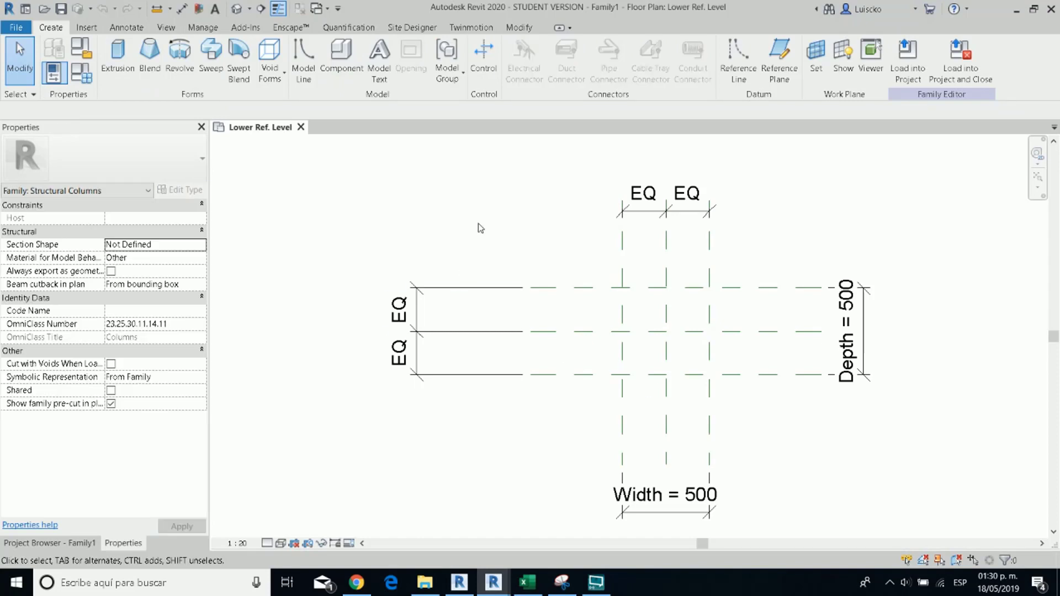
# Step: Set the project length units to centimeters with 2 decimal places
pyautogui.press('u')
pyautogui.press('n')
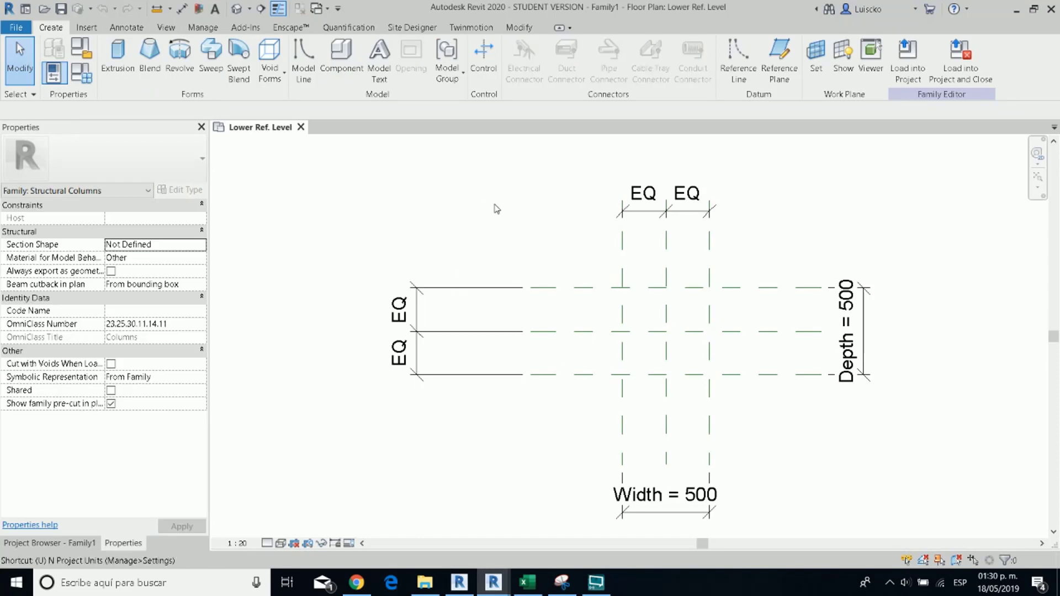
pyautogui.click(546, 194)
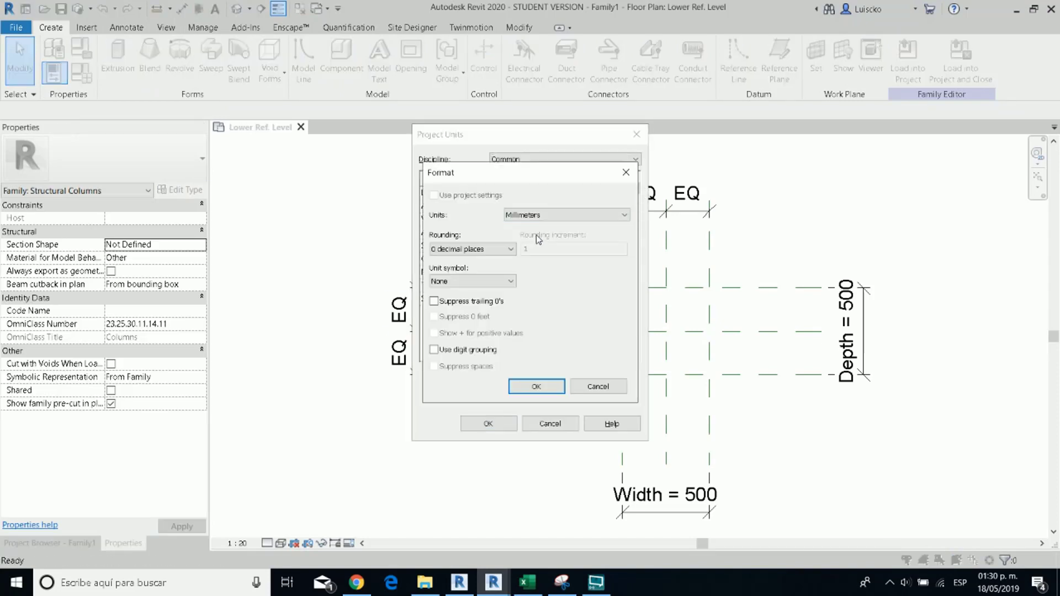
pyautogui.click(521, 216)
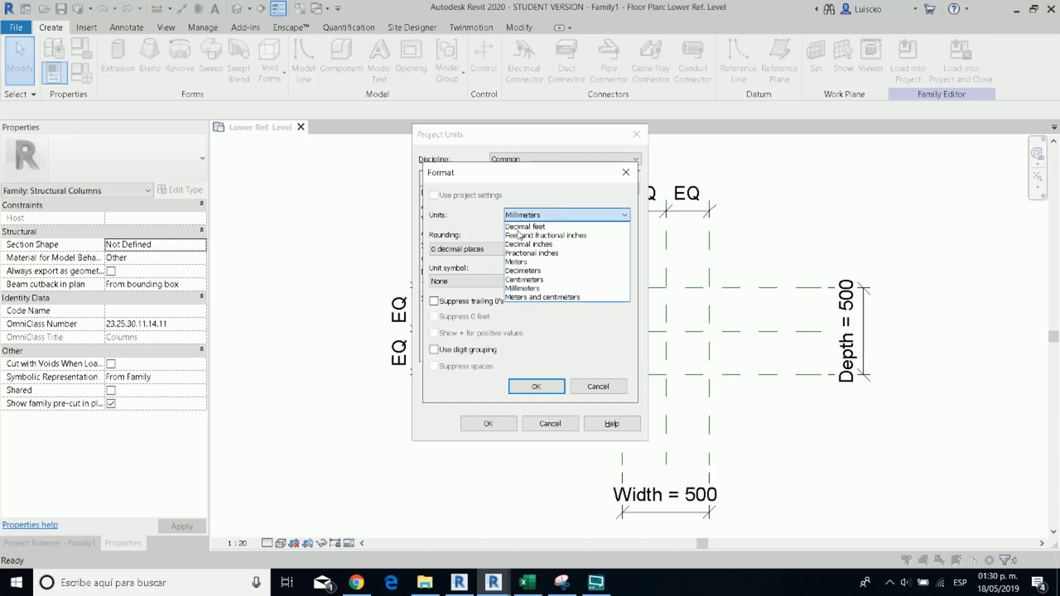
pyautogui.click(522, 277)
pyautogui.click(472, 249)
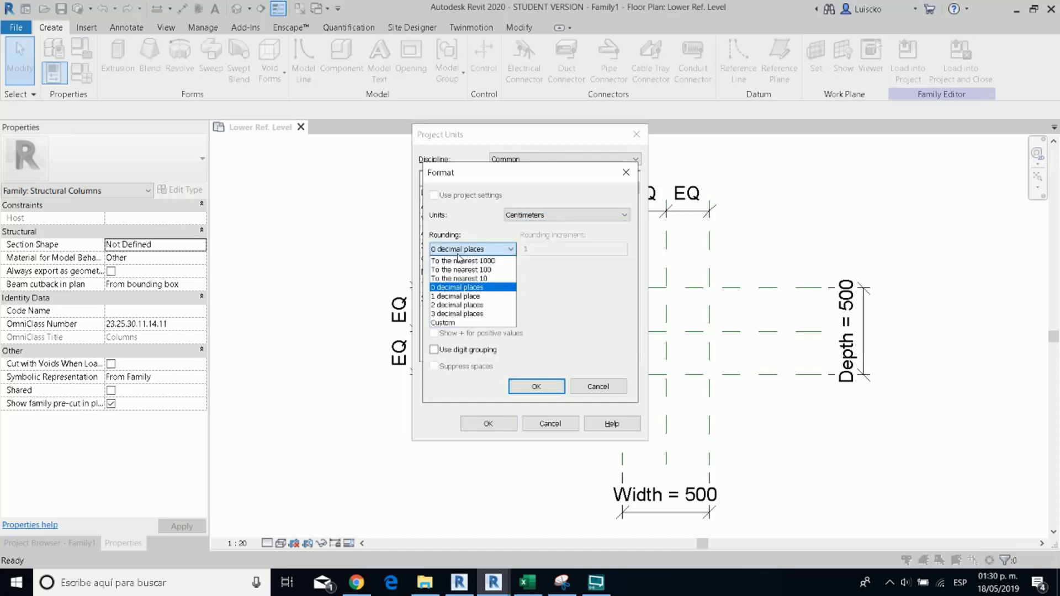
pyautogui.click(458, 296)
pyautogui.click(459, 248)
pyautogui.click(458, 304)
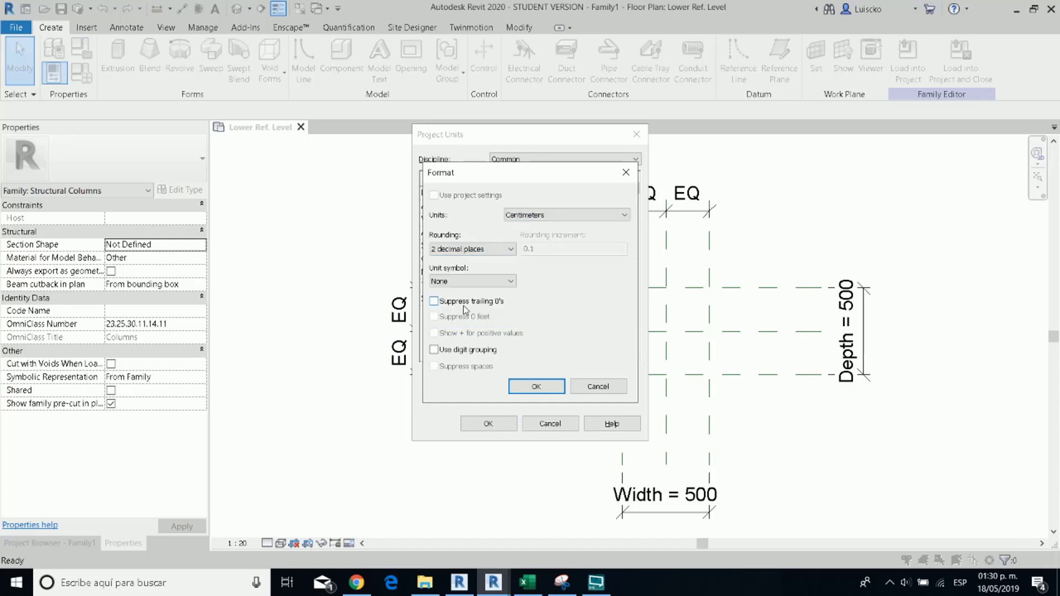
pyautogui.click(543, 389)
pyautogui.click(488, 423)
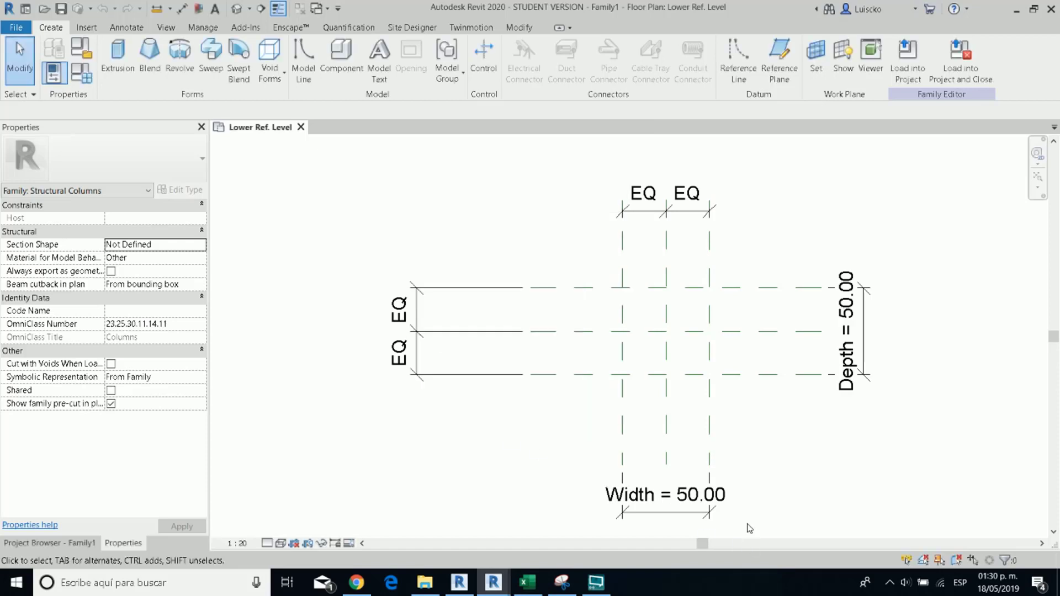
# Step: Review the column family's parameters and values in Family Types without changing anything
pyautogui.scroll(-1, 568, 354)
pyautogui.moveTo(568, 355); pyautogui.dragTo(564, 348, button='middle')
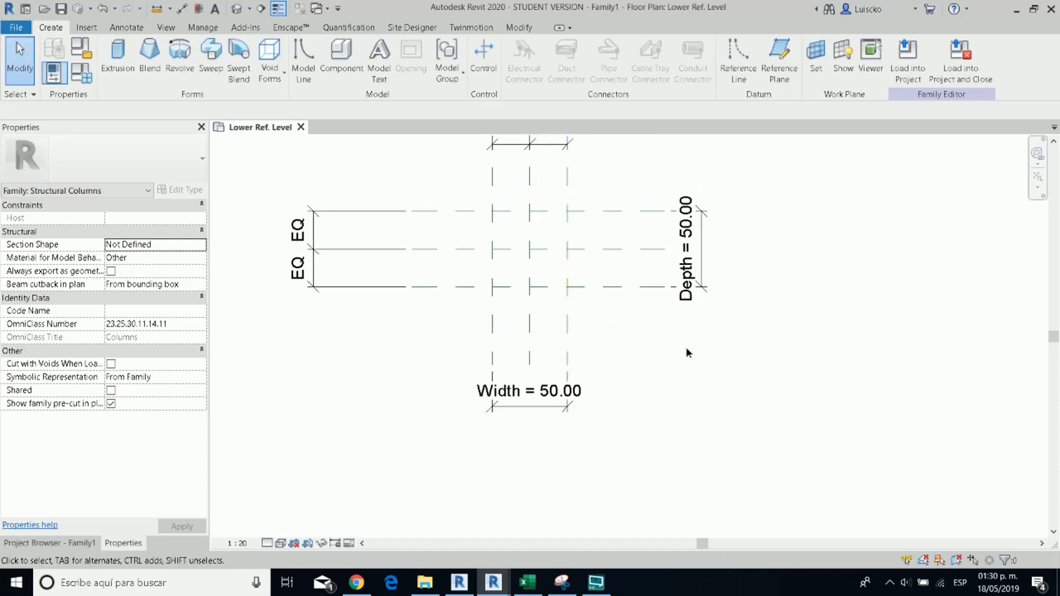
pyautogui.moveTo(687, 352); pyautogui.dragTo(683, 452, button='middle')
pyautogui.scroll(-1, 436, 339)
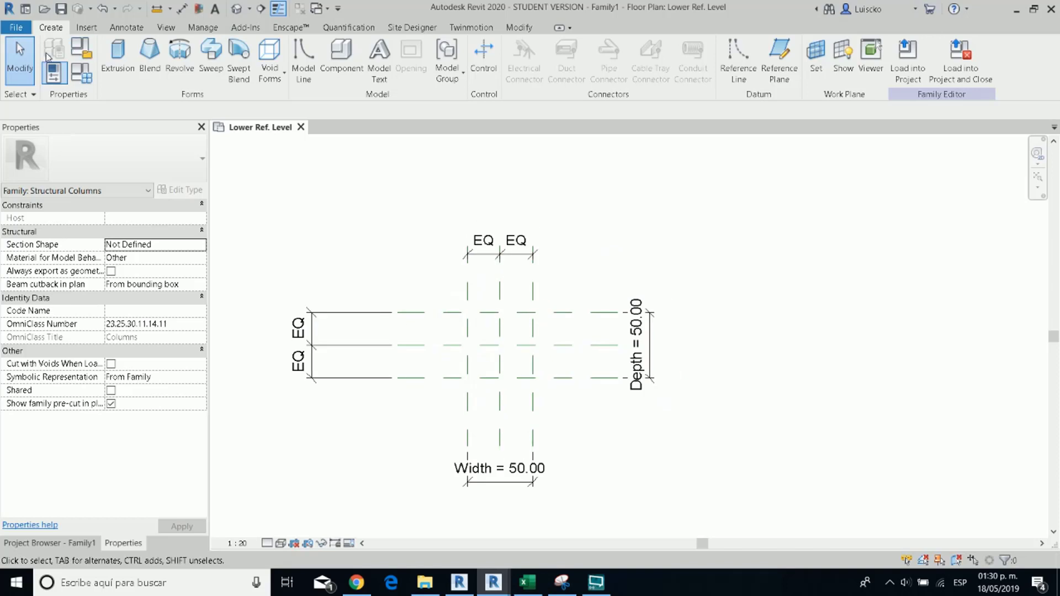
pyautogui.press('f')
pyautogui.press('t')
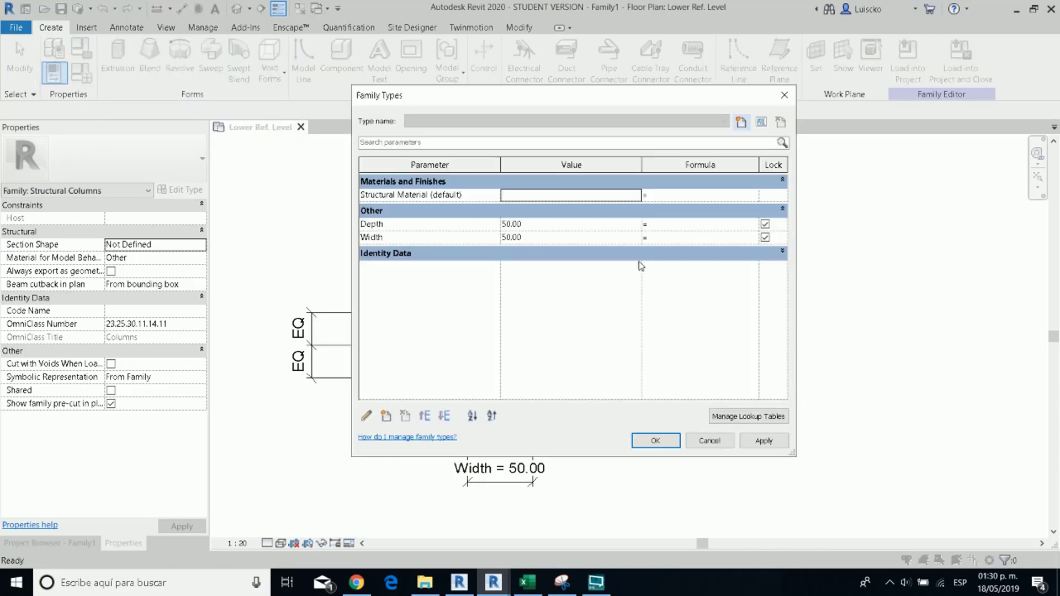
pyautogui.click(724, 442)
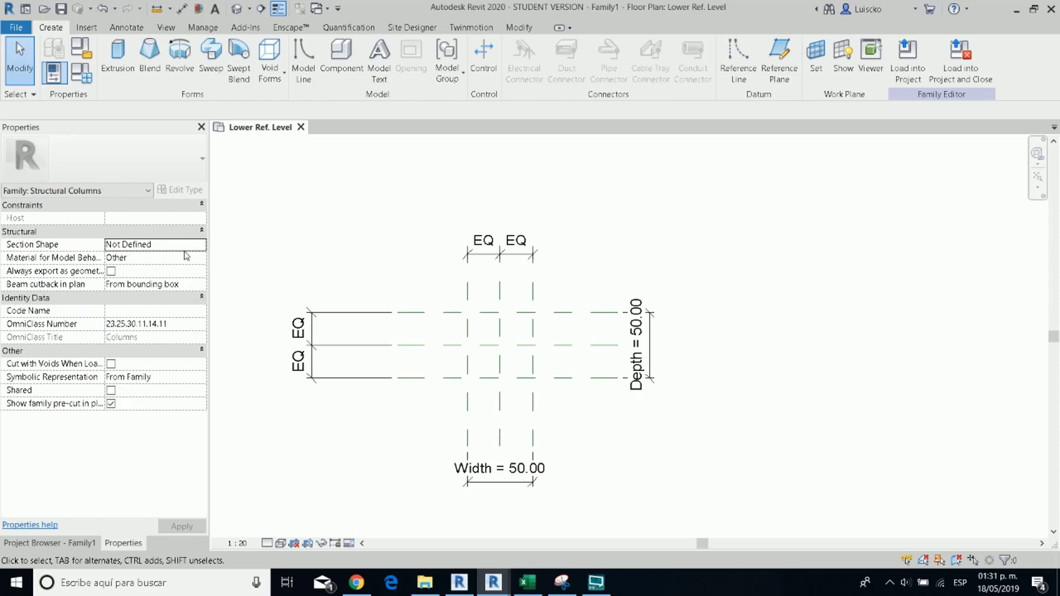
# Step: Delete the labelled Width and Depth dimensions from the plan view
pyautogui.click(402, 232)
pyautogui.scroll(-2, 381, 245)
pyautogui.scroll(3, 400, 315)
pyautogui.scroll(-2, 464, 376)
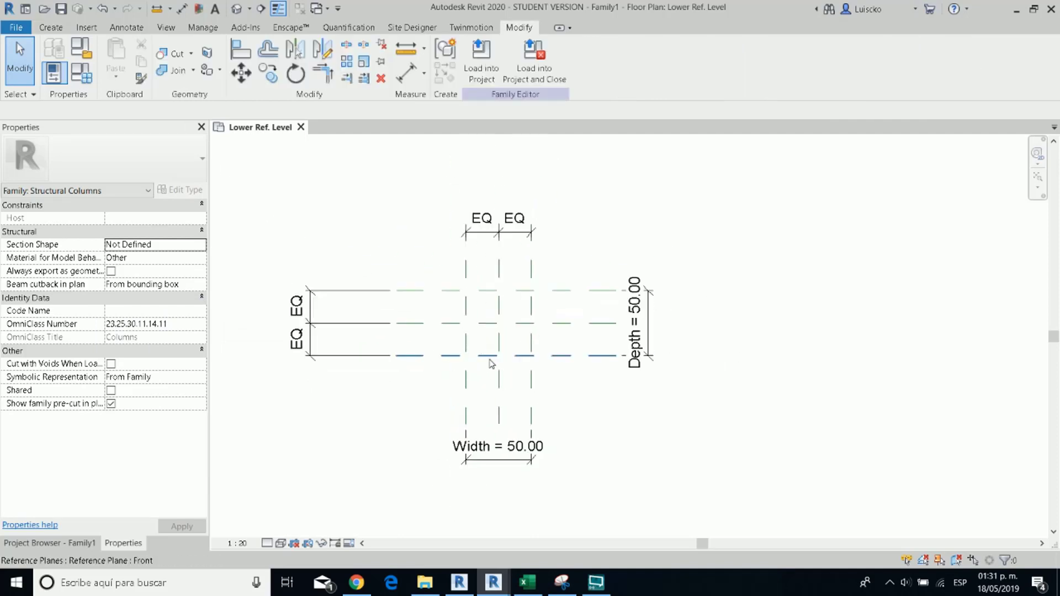
pyautogui.click(480, 463)
pyautogui.click(650, 323)
pyautogui.press('Delete')
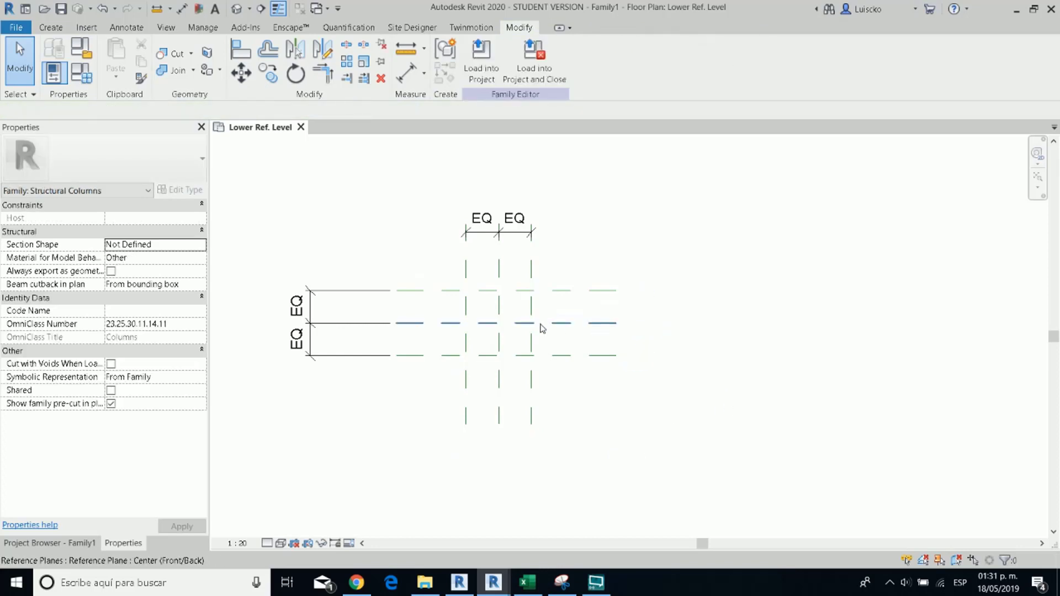
# Step: Copy the Left reference plane about 16 cm inward toward the vertical center plane
pyautogui.scroll(-1, 537, 327)
pyautogui.scroll(2, 534, 326)
pyautogui.click(447, 408)
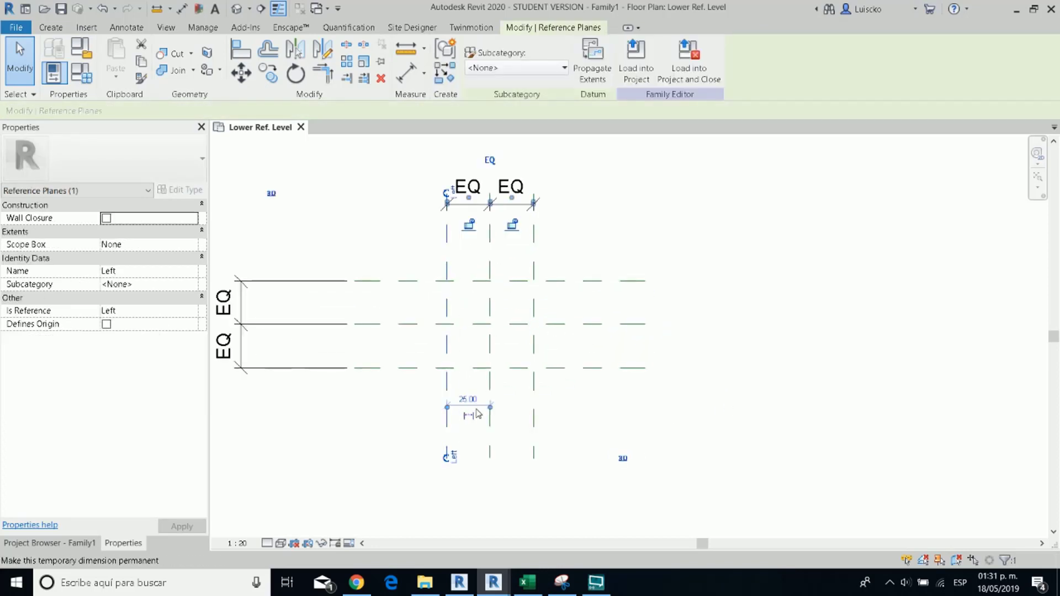
pyautogui.press('c')
pyautogui.press('o')
pyautogui.click(446, 398)
pyautogui.click(474, 399)
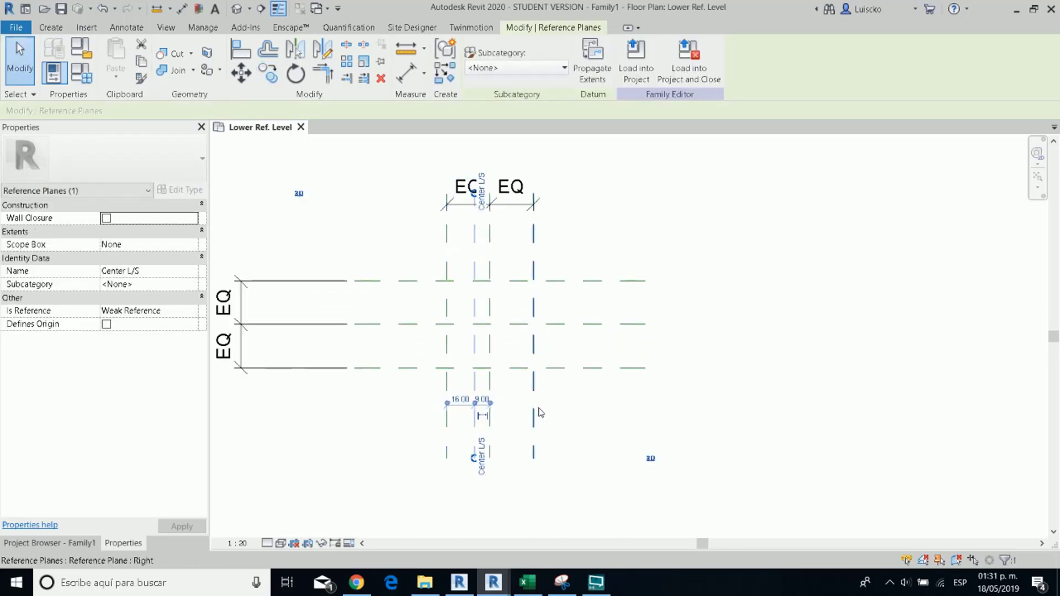
# Step: Copy the Right reference plane about 14 cm inward toward the vertical center plane
pyautogui.click(534, 412)
pyautogui.press('c')
pyautogui.press('o')
pyautogui.click(533, 405)
pyautogui.click(509, 408)
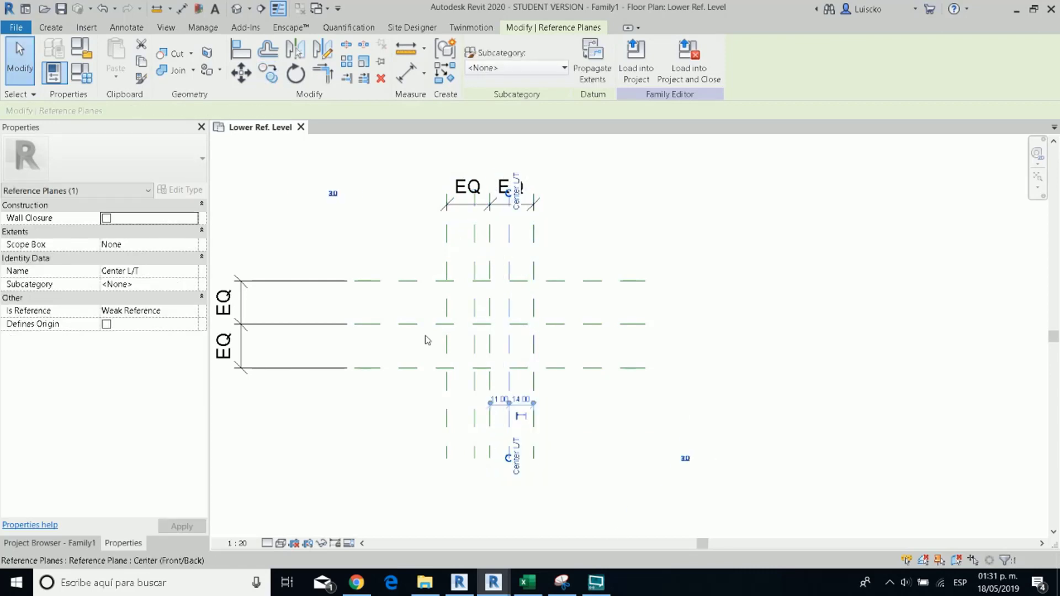
# Step: Copy the Front and Back reference planes about 10 cm inward toward the horizontal center plane
pyautogui.click(415, 371)
pyautogui.press('c')
pyautogui.press('o')
pyautogui.click(415, 368)
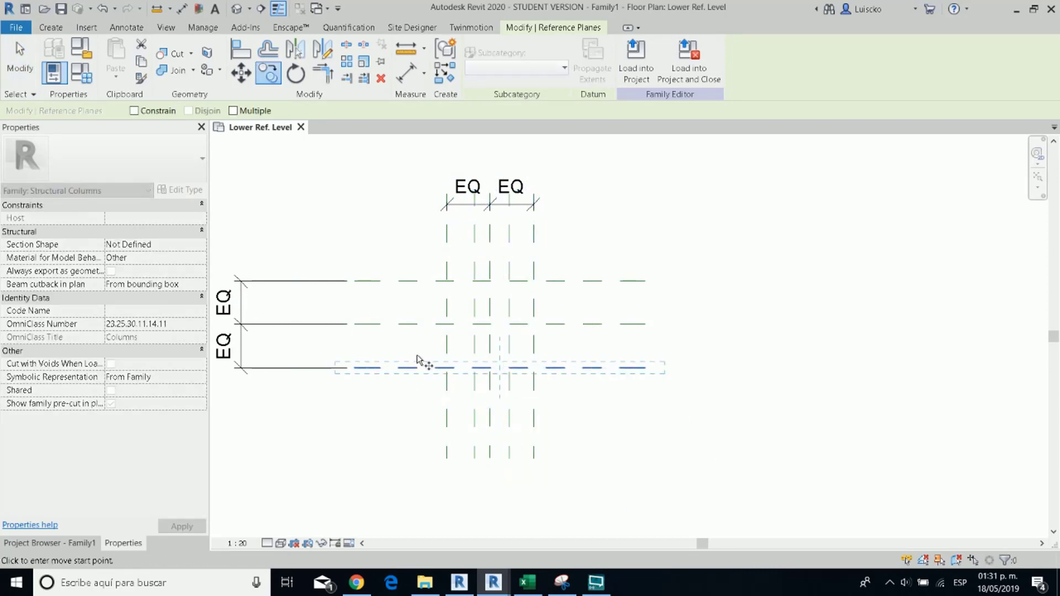
pyautogui.click(417, 351)
pyautogui.press('Escape')
pyautogui.scroll(1, 480, 393)
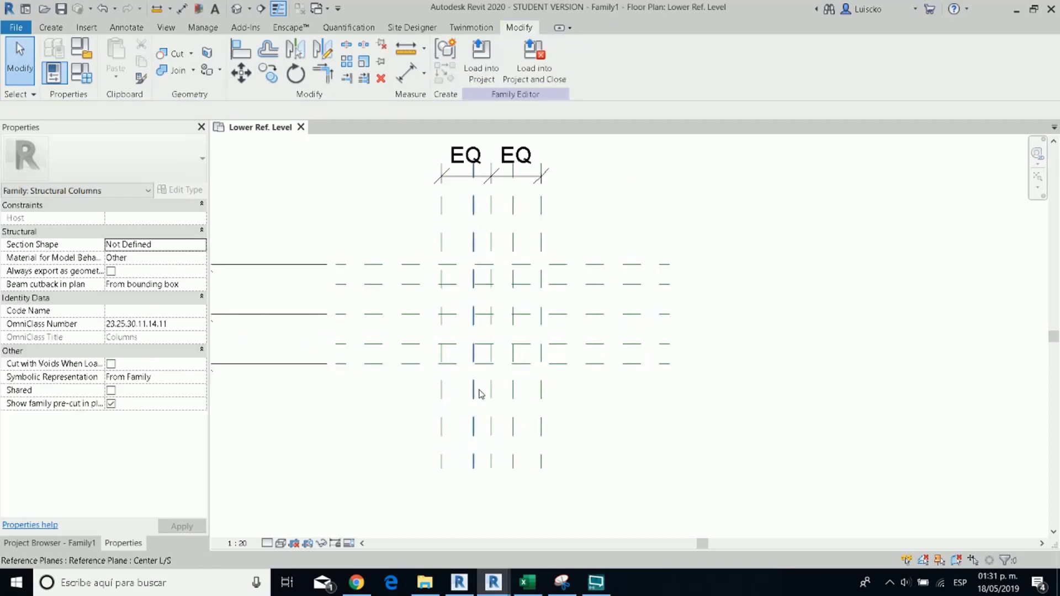
# Step: Turn on Defines Origin for the Center (Left/Right) reference plane and apply it
pyautogui.scroll(-3, 478, 391)
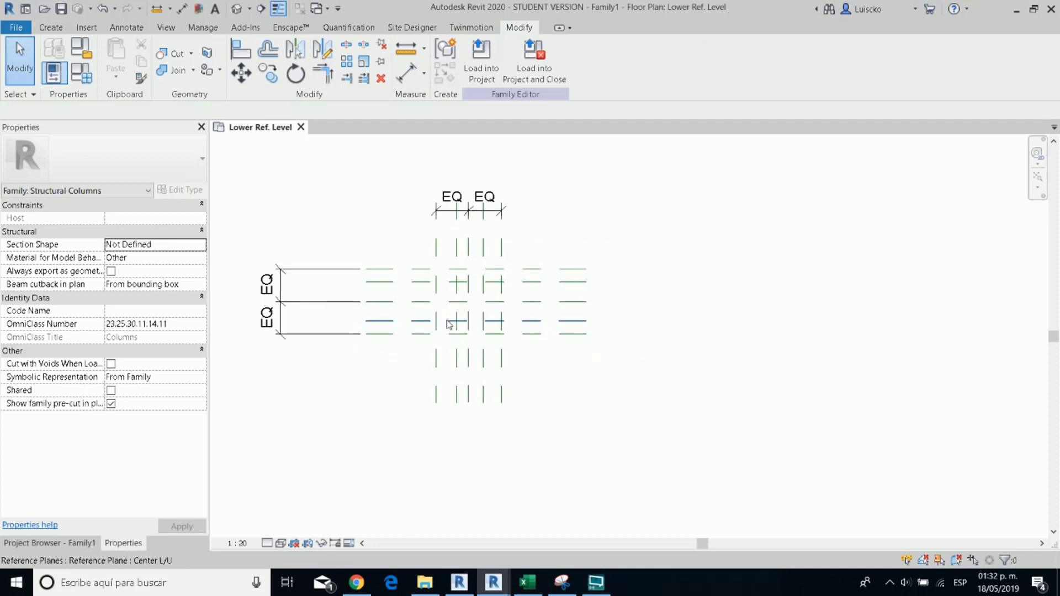
pyautogui.scroll(3, 454, 301)
pyautogui.click(406, 297)
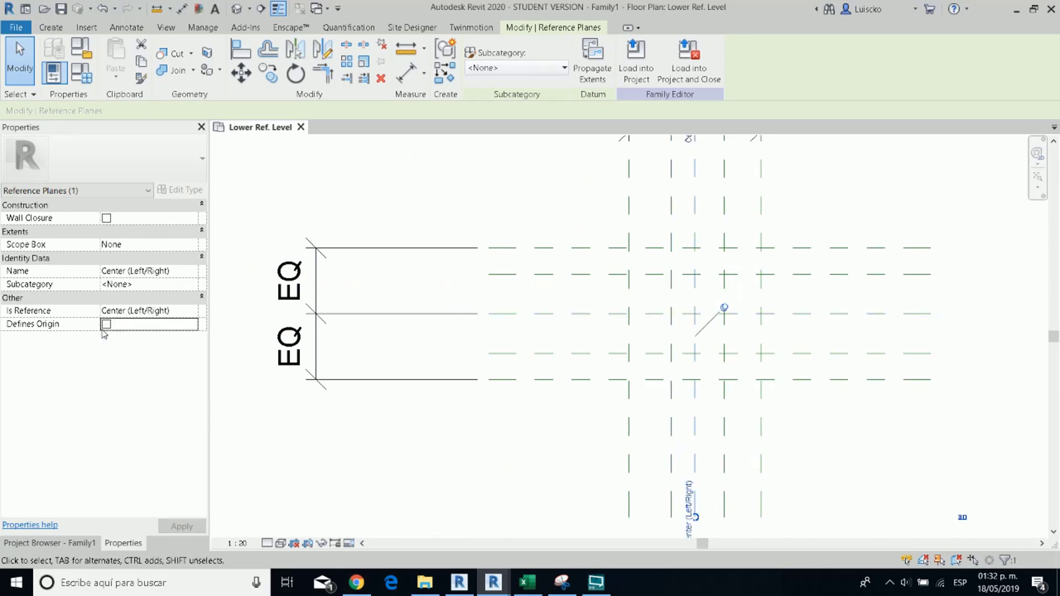
pyautogui.click(106, 325)
pyautogui.click(196, 527)
pyautogui.scroll(-3, 381, 397)
pyautogui.scroll(2, 674, 364)
pyautogui.scroll(2, 697, 411)
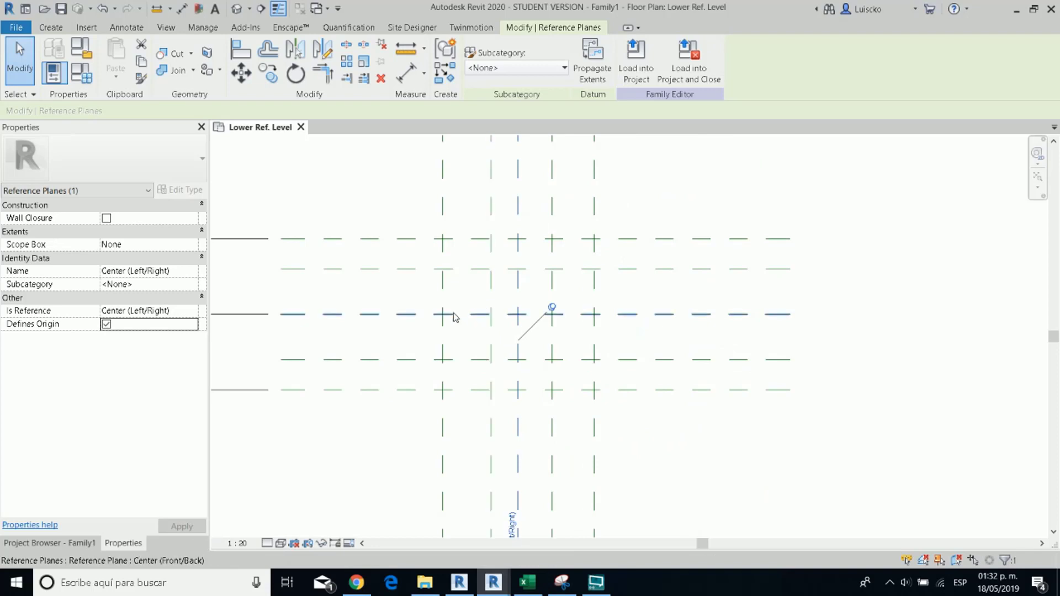
pyautogui.press('Escape')
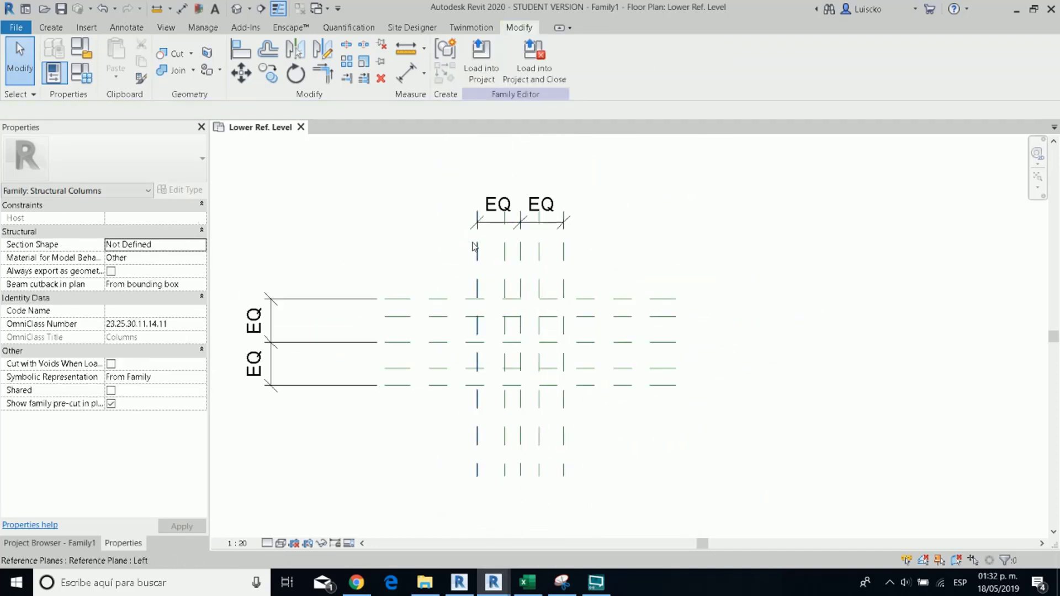
# Step: Move the horizontal equality dimension farther up, away from the ends of the vertical reference planes
pyautogui.click(475, 211)
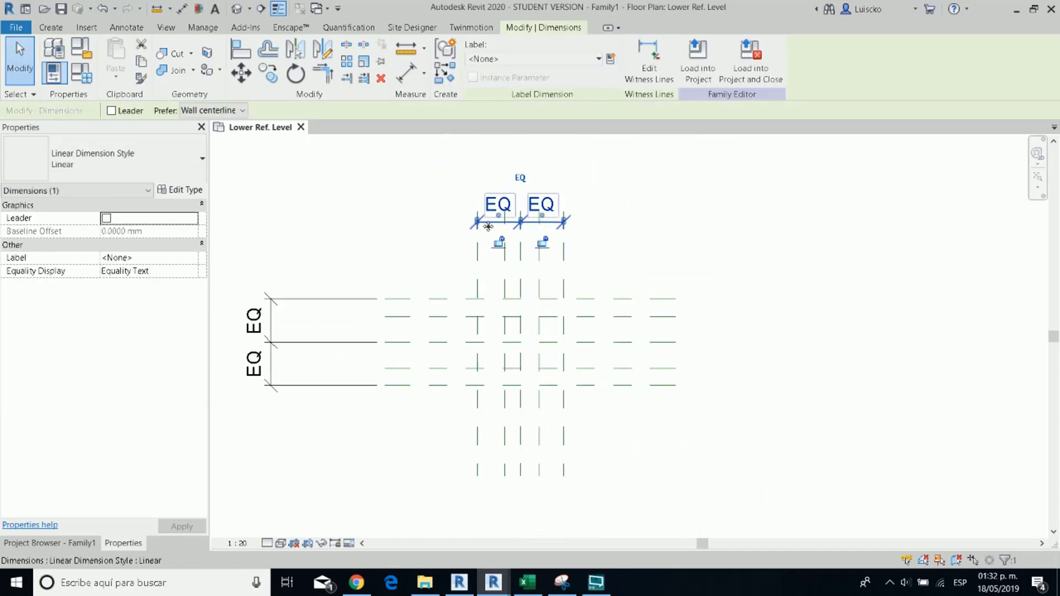
pyautogui.moveTo(501, 221); pyautogui.dragTo(501, 166)
pyautogui.moveTo(450, 341); pyautogui.dragTo(403, 268, button='middle')
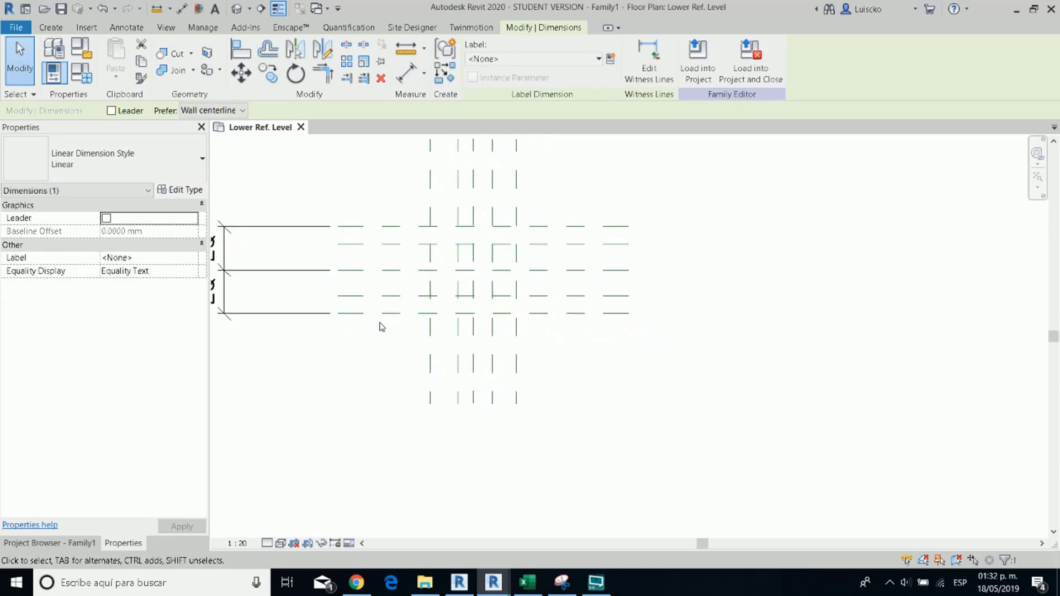
# Step: Examine the inner and outer reference planes one by one, checking their names and spacing in both directions
pyautogui.scroll(1, 447, 313)
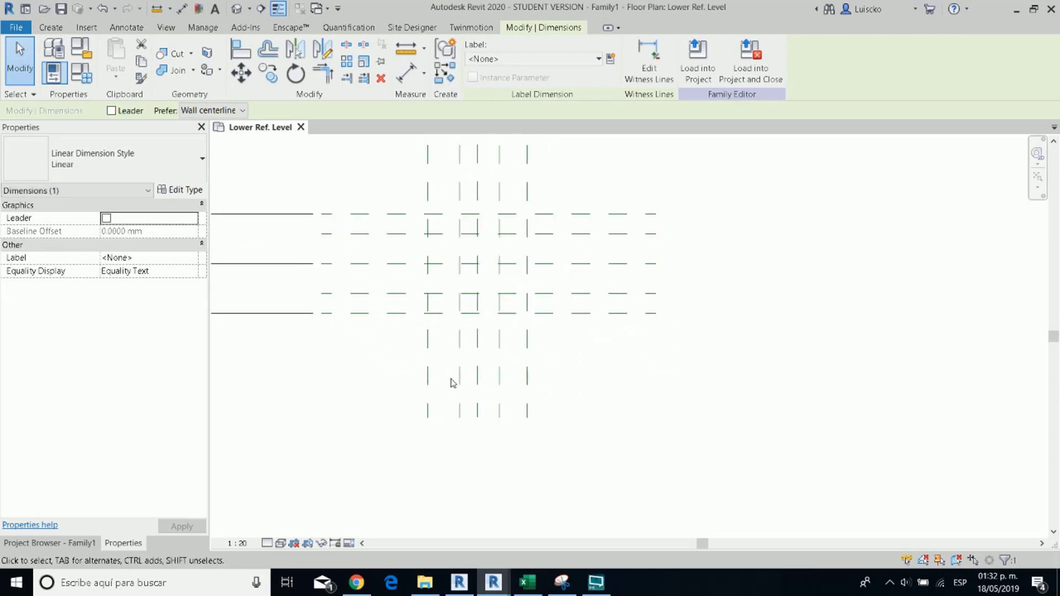
pyautogui.click(458, 373)
pyautogui.click(499, 409)
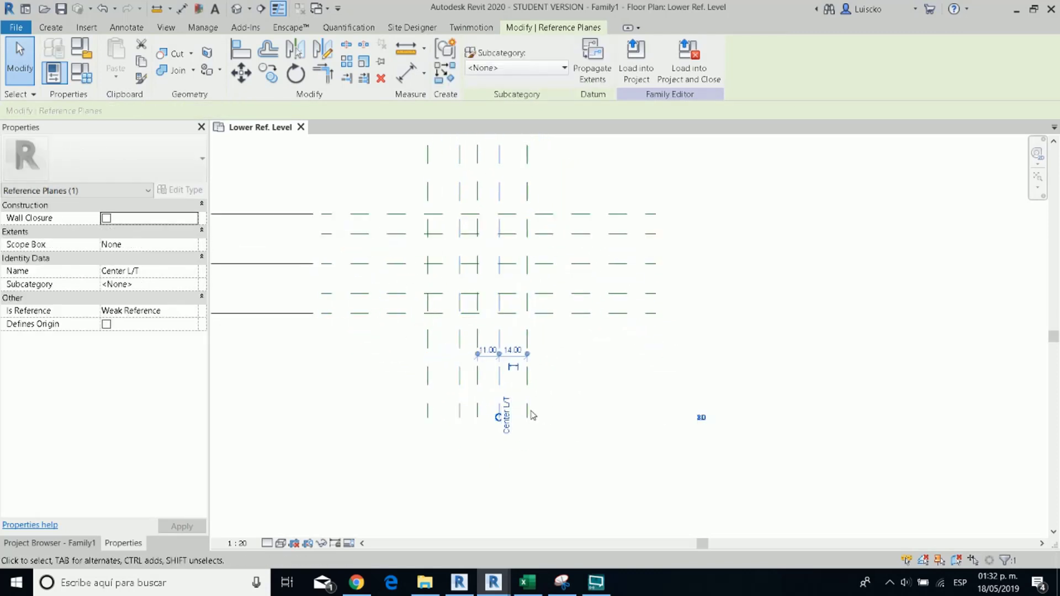
pyautogui.click(527, 338)
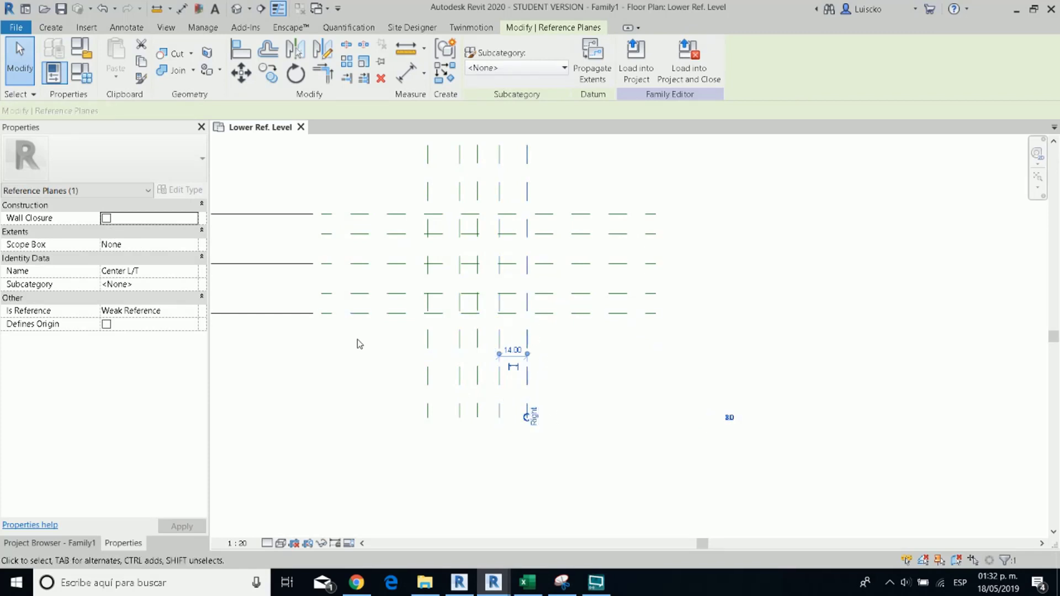
pyautogui.click(430, 360)
pyautogui.moveTo(399, 230); pyautogui.dragTo(401, 302, button='middle')
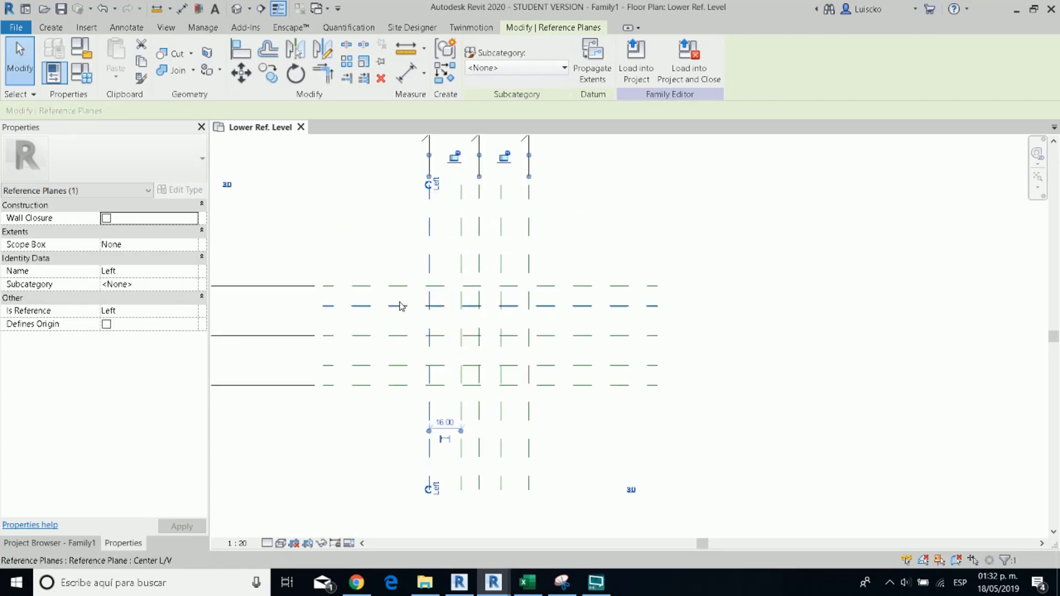
pyautogui.click(401, 306)
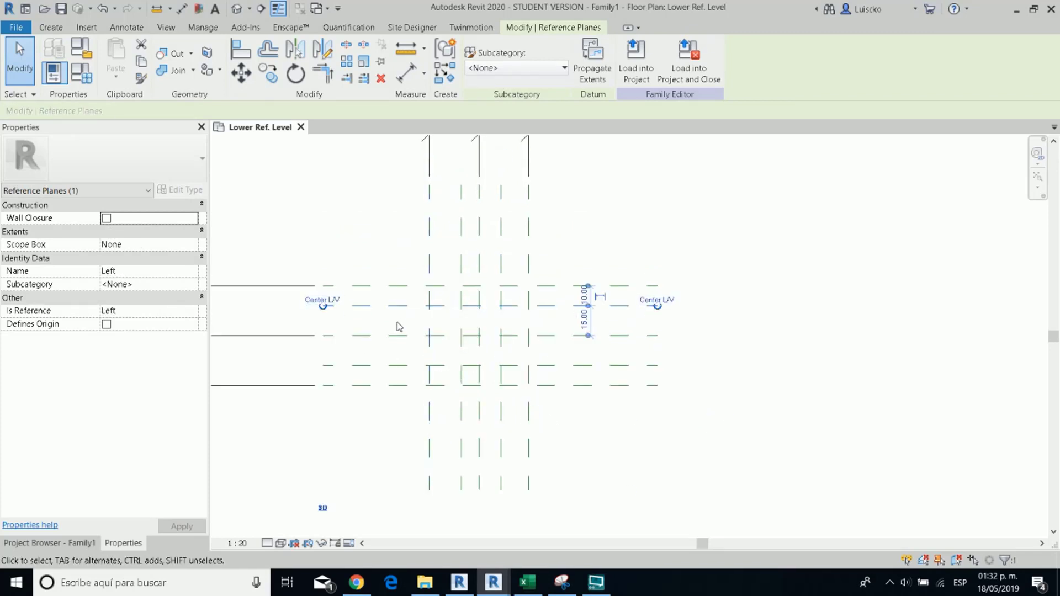
pyautogui.click(390, 366)
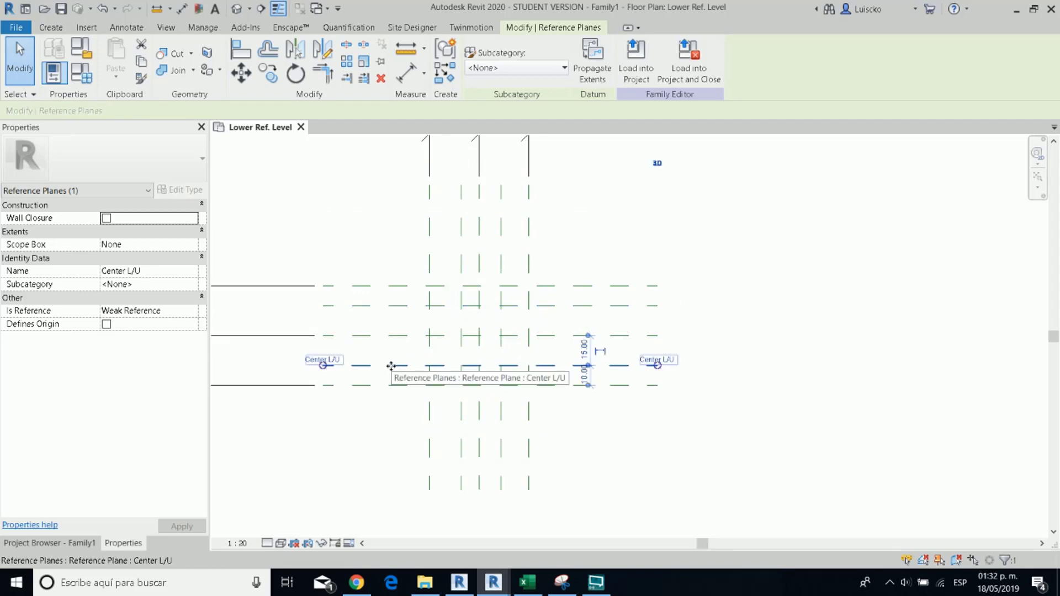
pyautogui.click(385, 421)
pyautogui.scroll(-3, 419, 364)
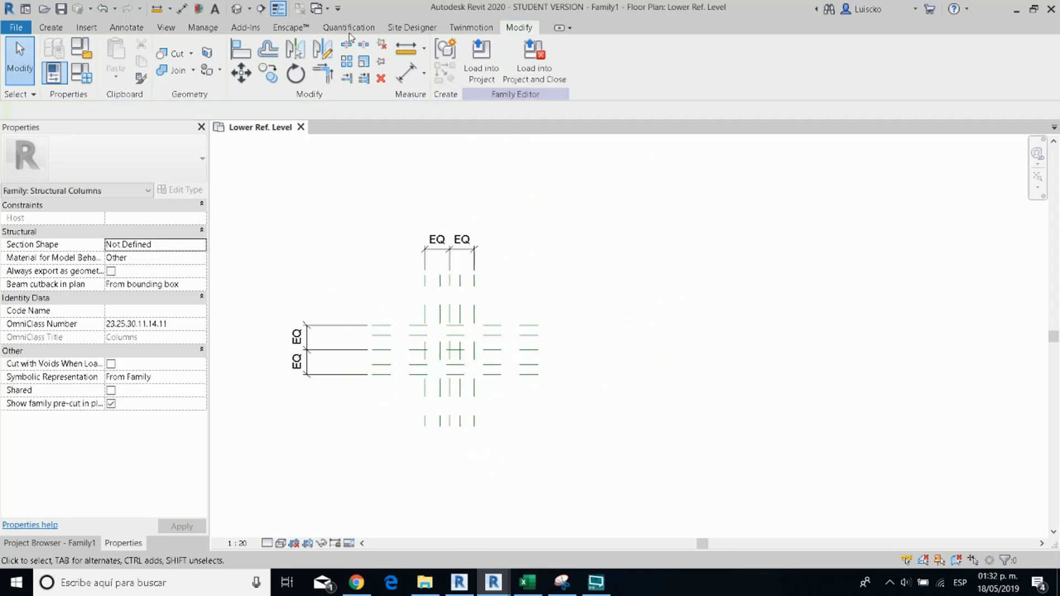
# Step: Add an aligned dimension across the two inner vertical reference planes and the center plane, and make its segments equal
pyautogui.click(406, 73)
pyautogui.scroll(3, 454, 301)
pyautogui.click(399, 283)
pyautogui.click(423, 285)
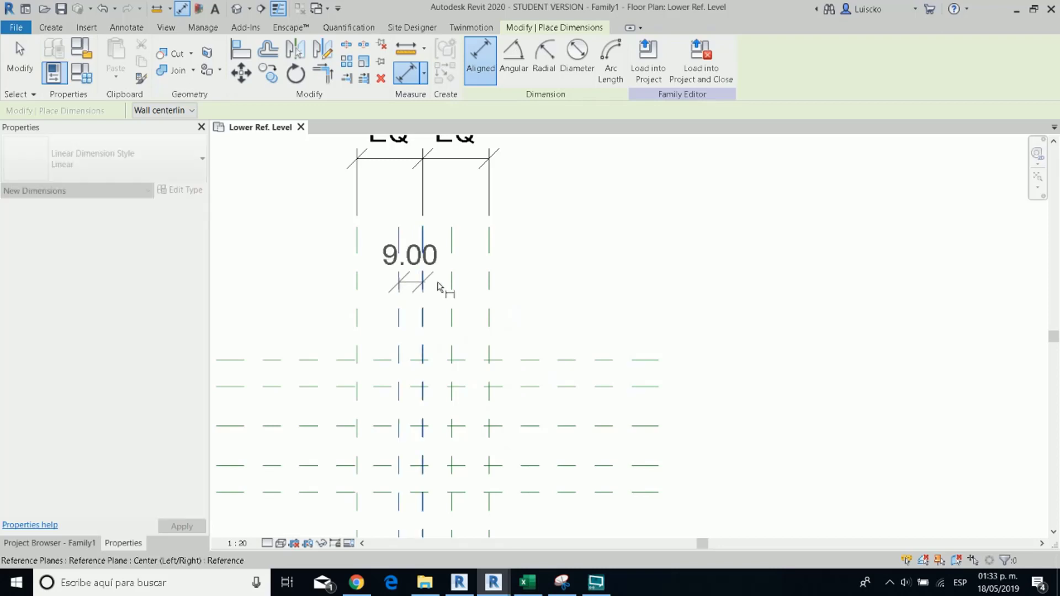
pyautogui.click(452, 282)
pyautogui.click(481, 203)
pyautogui.moveTo(479, 197); pyautogui.dragTo(460, 298, button='middle')
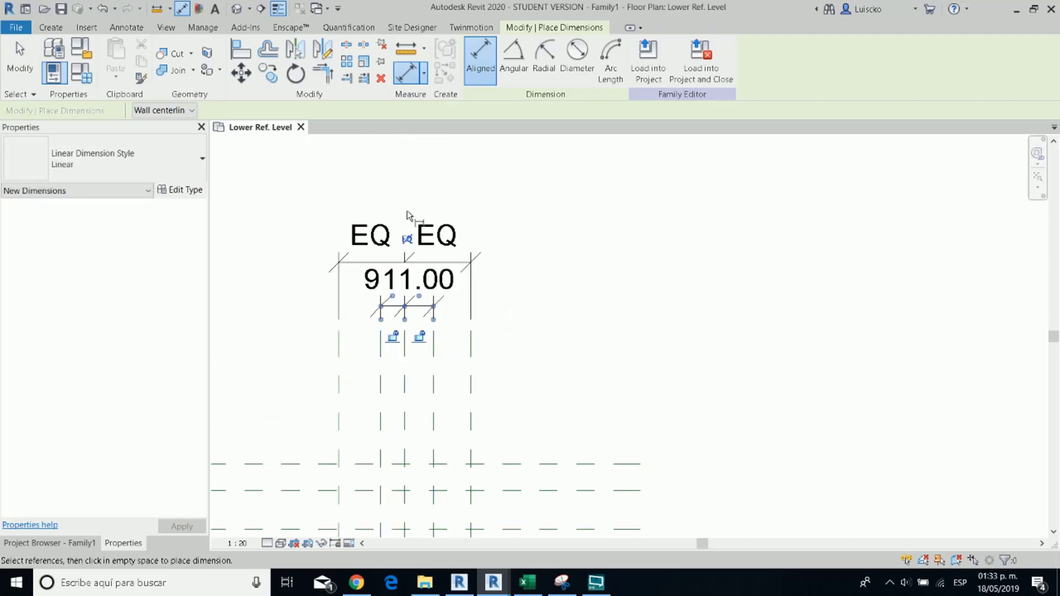
pyautogui.click(406, 239)
# Step: Add an aligned dimension across the two inner horizontal reference planes and the center plane, and make its segments equal
pyautogui.scroll(-1, 392, 418)
pyautogui.moveTo(393, 419); pyautogui.dragTo(507, 175, button='middle')
pyautogui.scroll(-1, 243, 298)
pyautogui.moveTo(243, 298); pyautogui.dragTo(418, 334, button='middle')
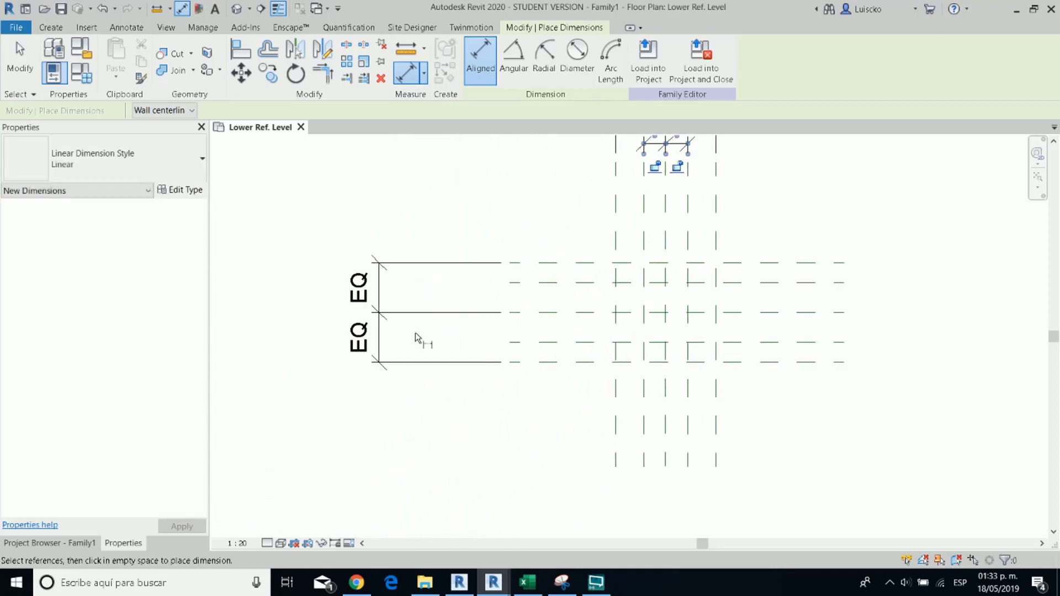
pyautogui.click(526, 346)
pyautogui.click(525, 313)
pyautogui.click(525, 284)
pyautogui.click(451, 315)
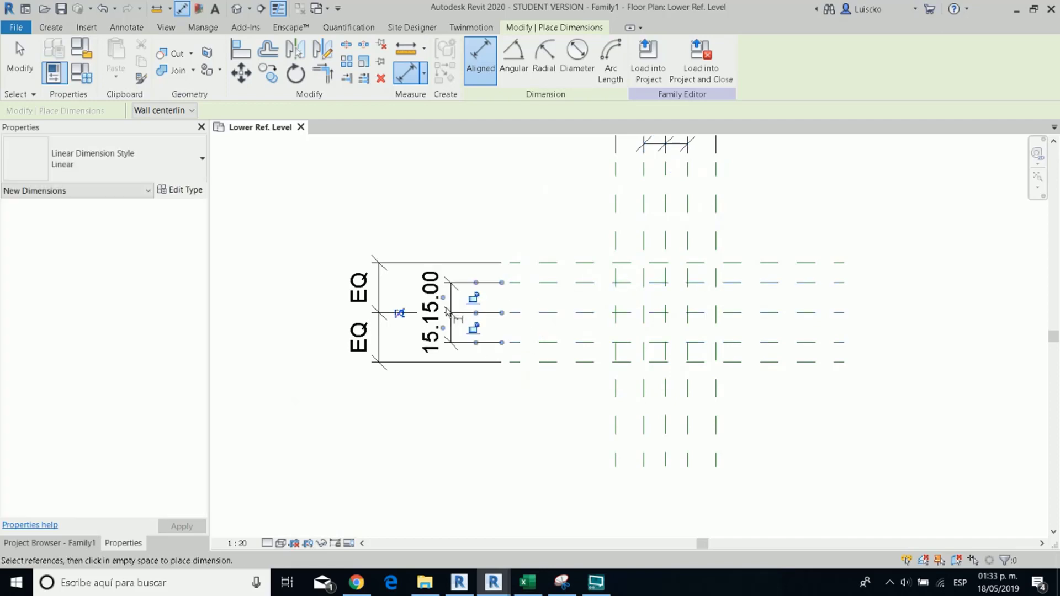
pyautogui.click(400, 314)
pyautogui.scroll(1, 677, 430)
pyautogui.moveTo(676, 430); pyautogui.dragTo(539, 430, button='middle')
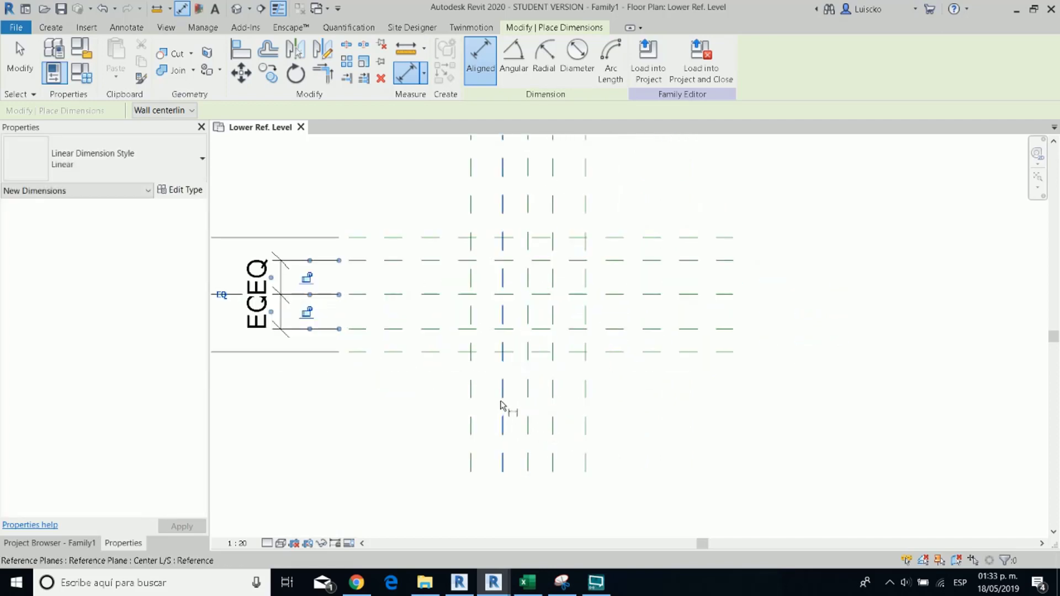
# Step: Add an aligned dimension across the two outer vertical reference planes and another across the two inner ones, placed at their lower ends
pyautogui.click(470, 414)
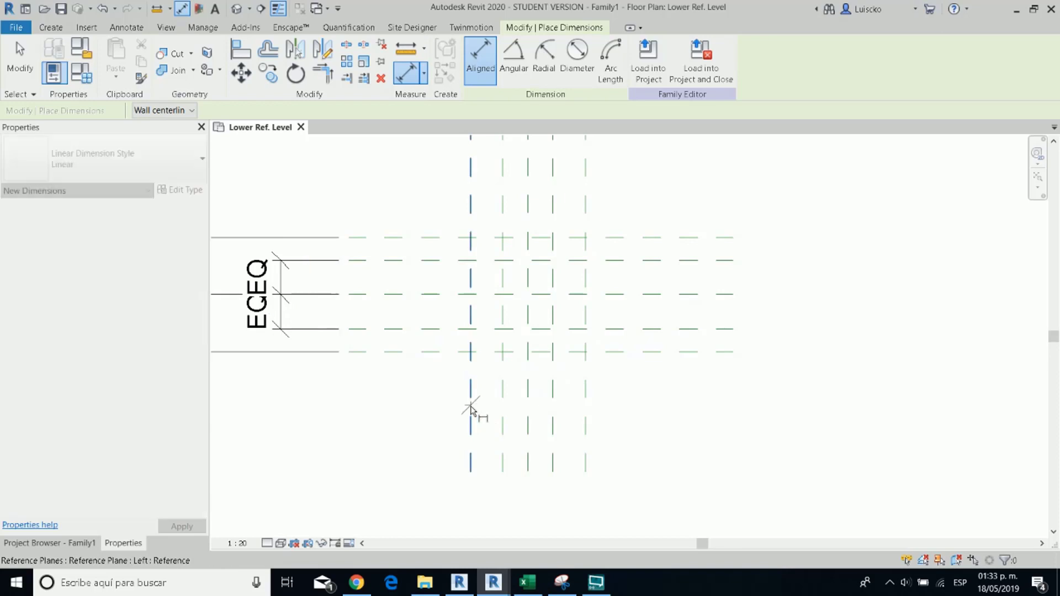
pyautogui.click(585, 415)
pyautogui.moveTo(638, 495); pyautogui.dragTo(627, 365, button='middle')
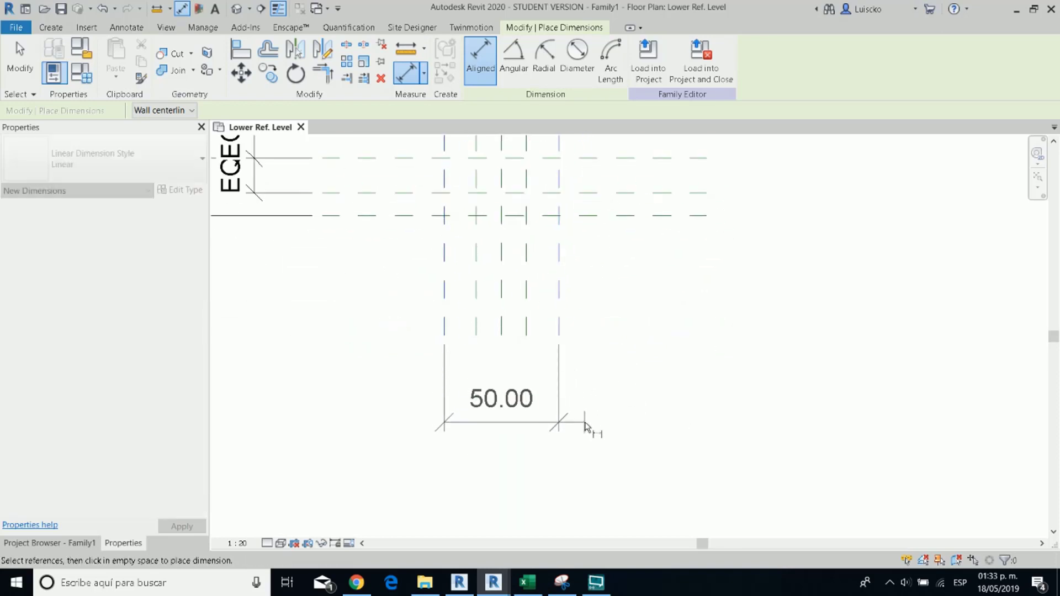
pyautogui.click(588, 428)
pyautogui.click(476, 298)
pyautogui.click(525, 306)
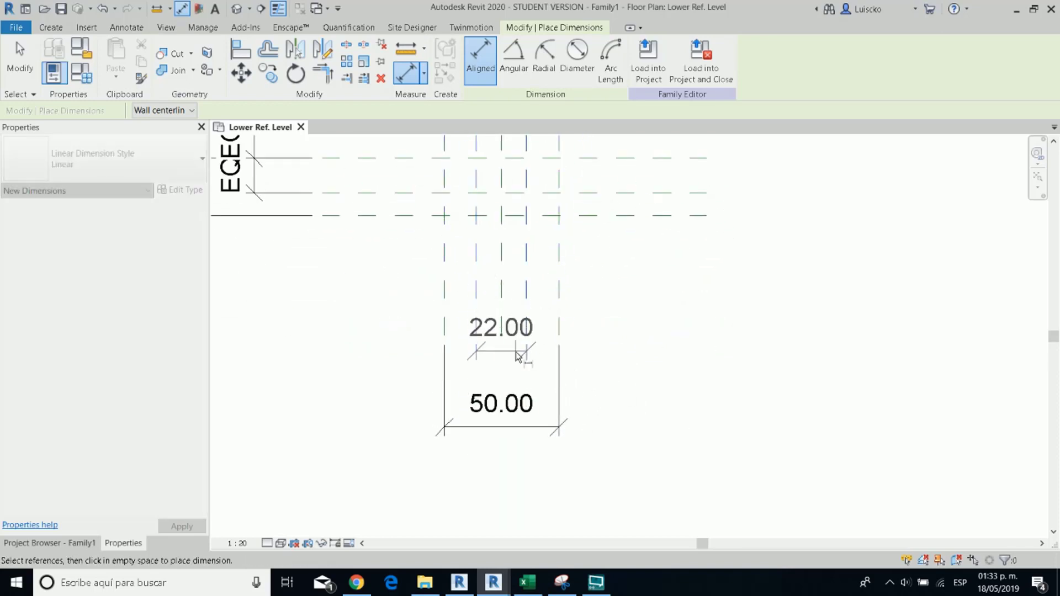
pyautogui.click(532, 364)
# Step: Add an aligned dimension across the two outer horizontal reference planes and another across the two inner ones, placed at their right-hand ends
pyautogui.moveTo(658, 319); pyautogui.dragTo(546, 440, button='middle')
pyautogui.click(734, 270)
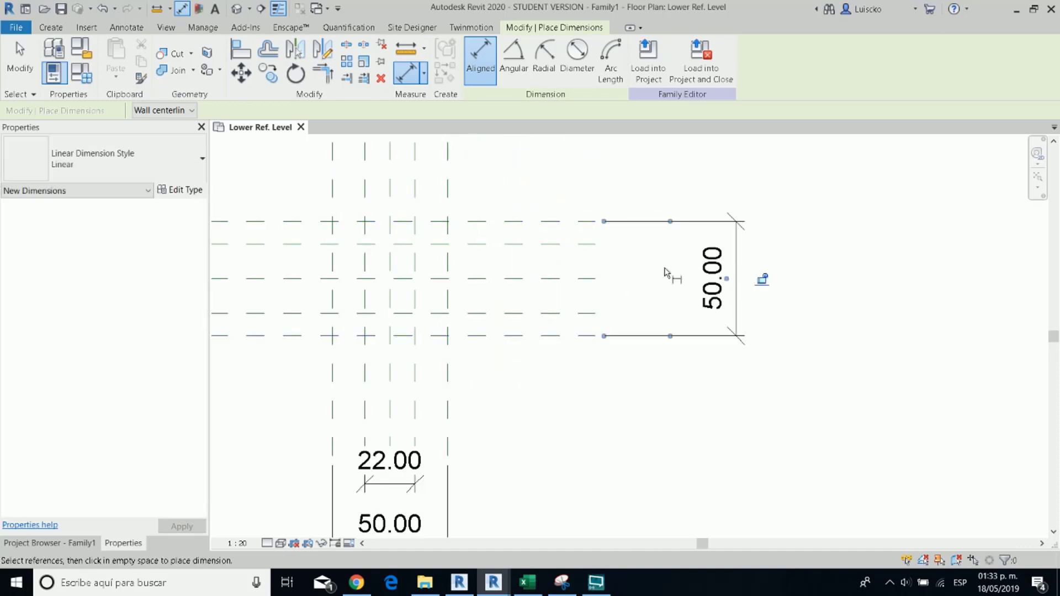
pyautogui.click(549, 244)
pyautogui.click(544, 313)
pyautogui.click(659, 326)
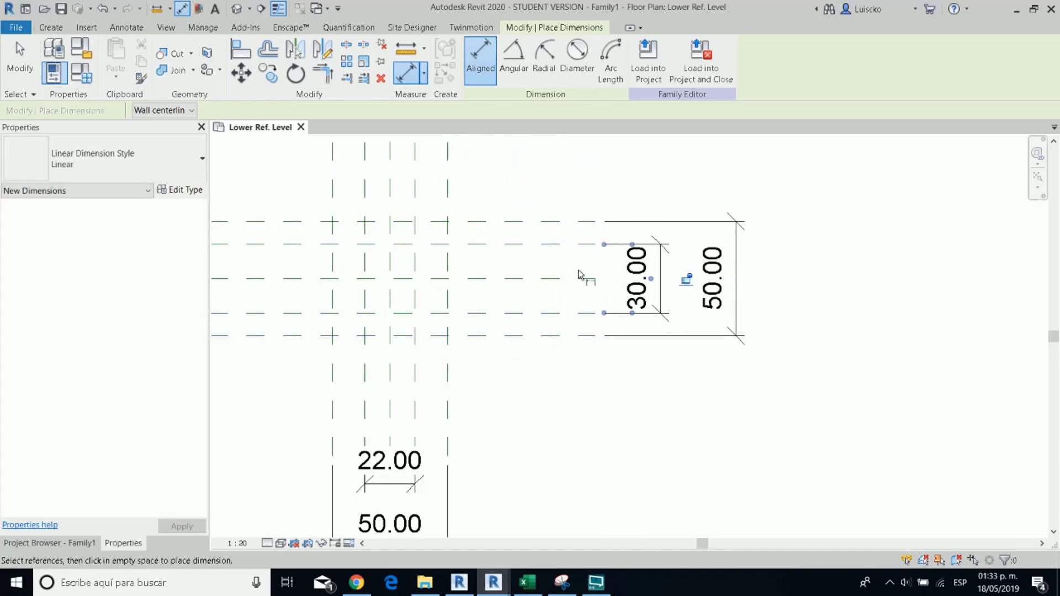
pyautogui.press('Escape')
pyautogui.press('Escape')
# Step: Rename the family's Depth parameter to Ancho Base and group it under Dimensions
pyautogui.click(56, 69)
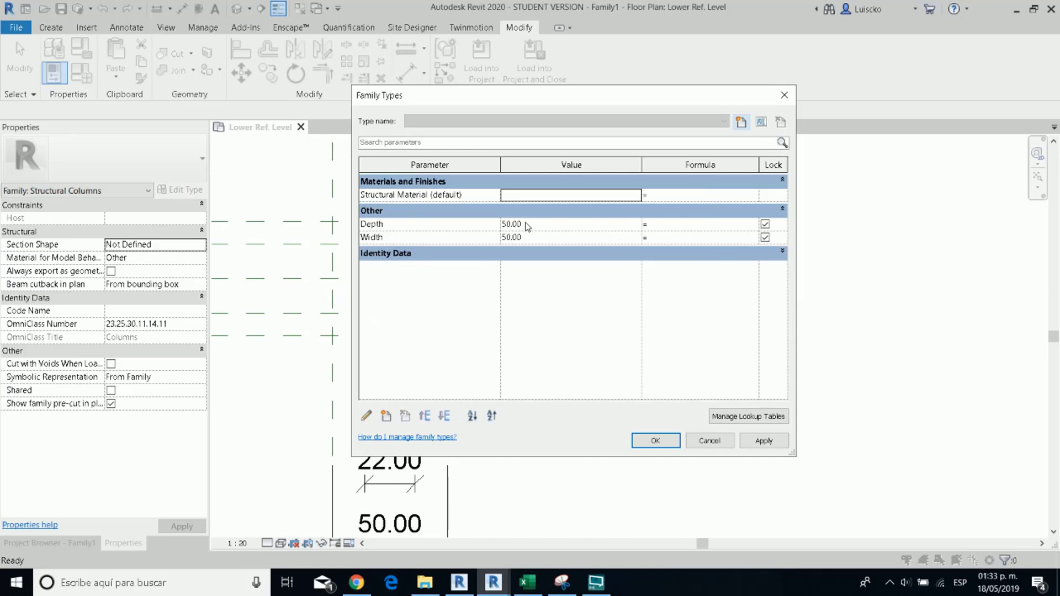
pyautogui.click(417, 228)
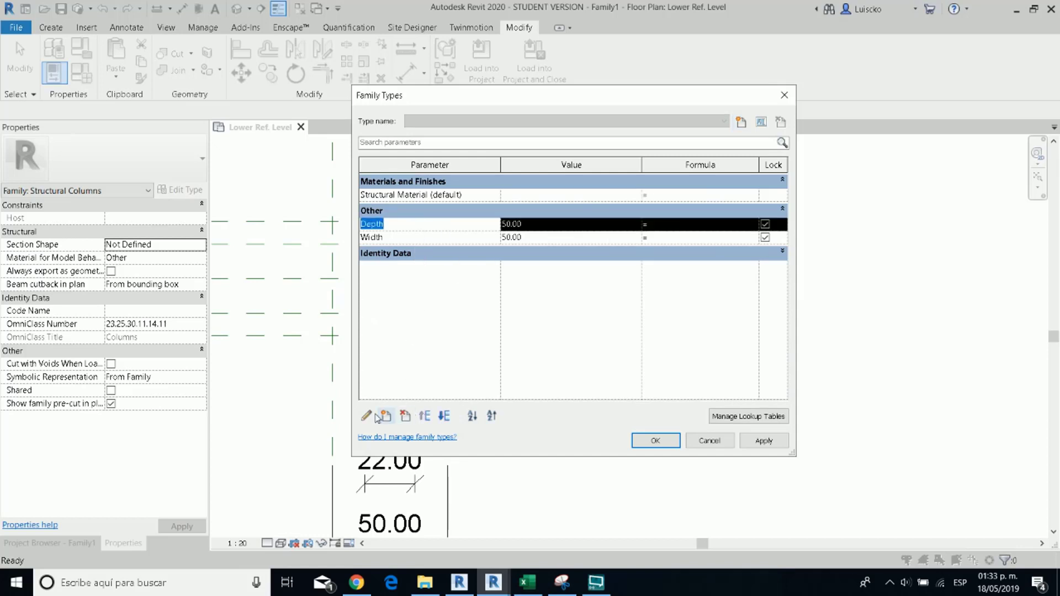
pyautogui.click(367, 416)
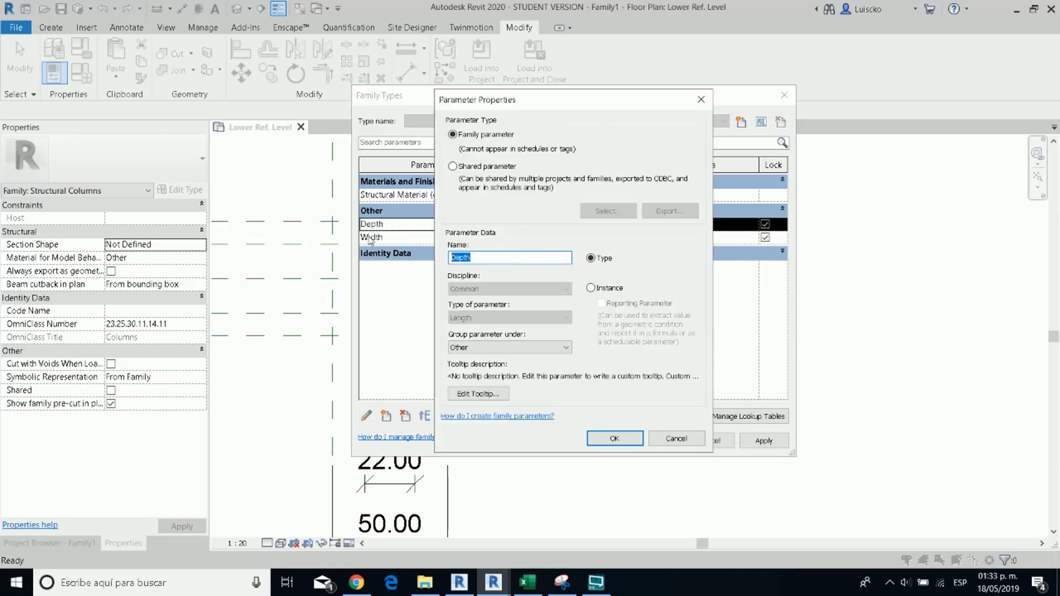
pyautogui.write('Ancho Base')
pyautogui.click(492, 346)
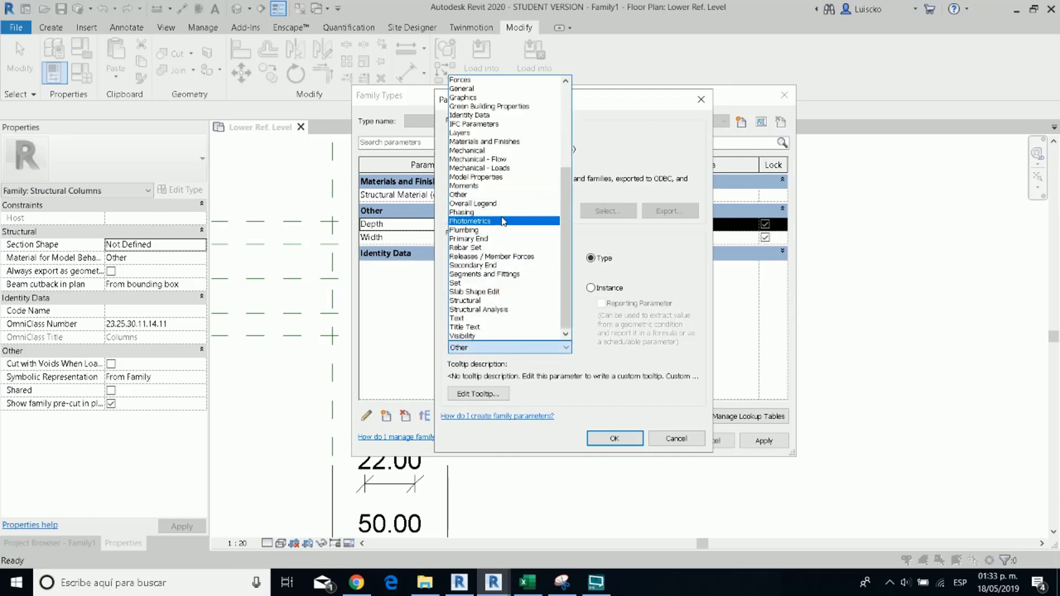
pyautogui.scroll(2, 501, 190)
pyautogui.scroll(3, 501, 190)
pyautogui.click(495, 146)
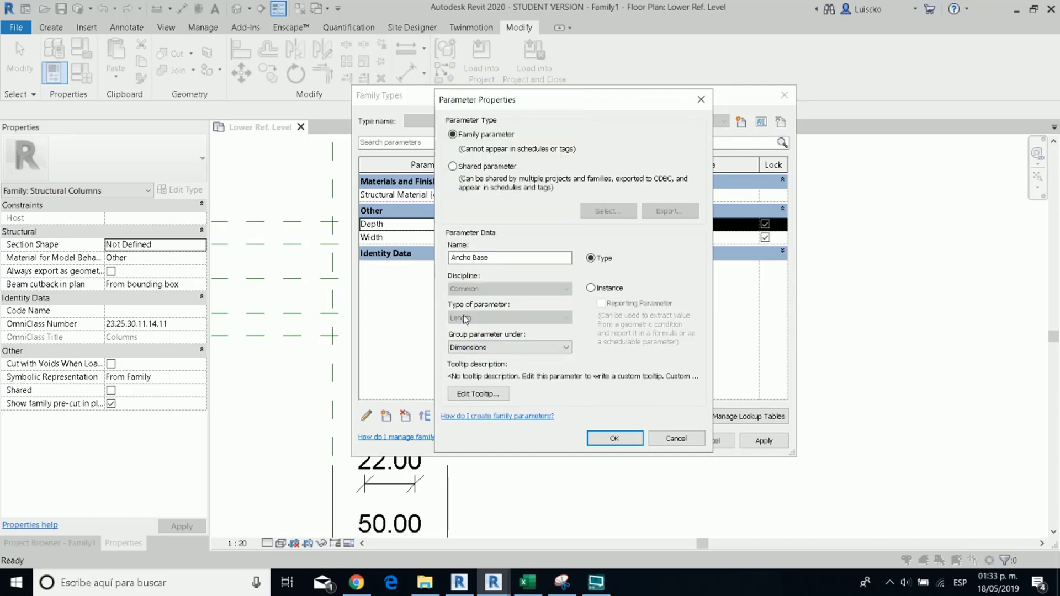
pyautogui.click(613, 438)
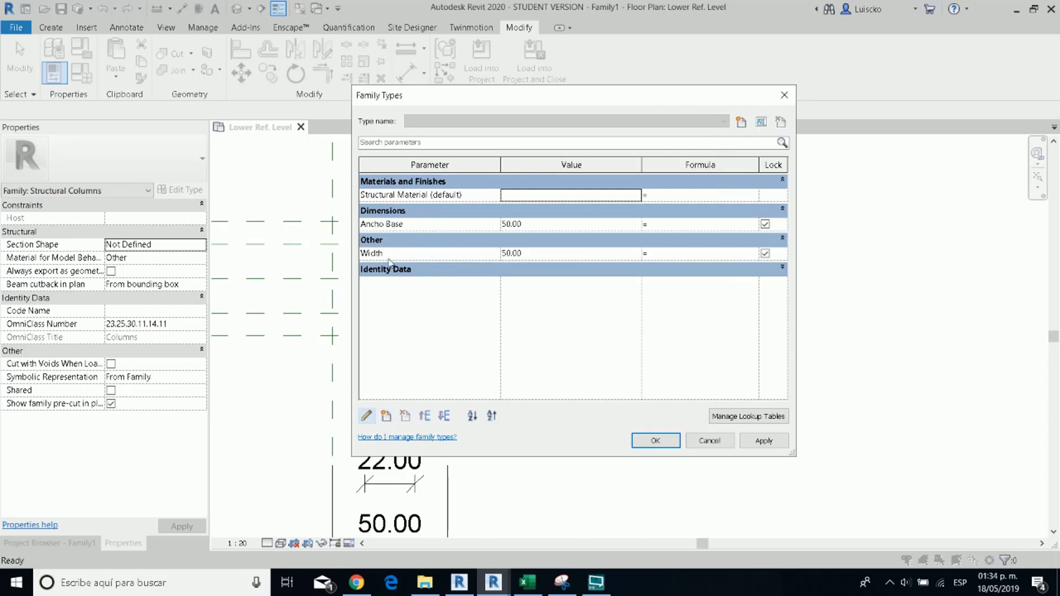
# Step: Rename the Width parameter to Largo Base and group it under Dimensions
pyautogui.click(389, 254)
pyautogui.click(367, 416)
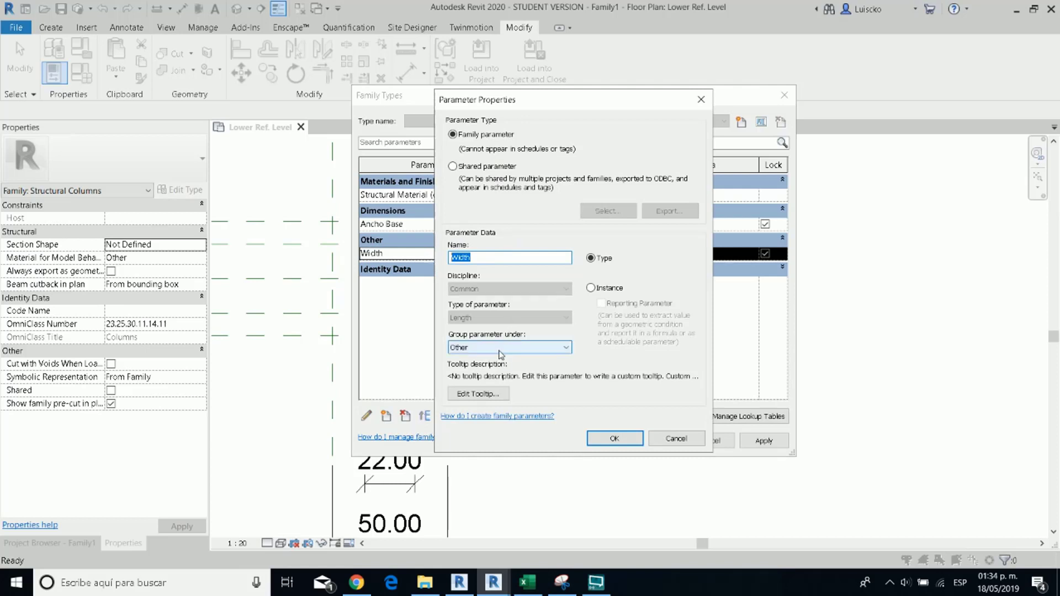
pyautogui.write('Largo Base')
pyautogui.click(499, 347)
pyautogui.scroll(2, 508, 243)
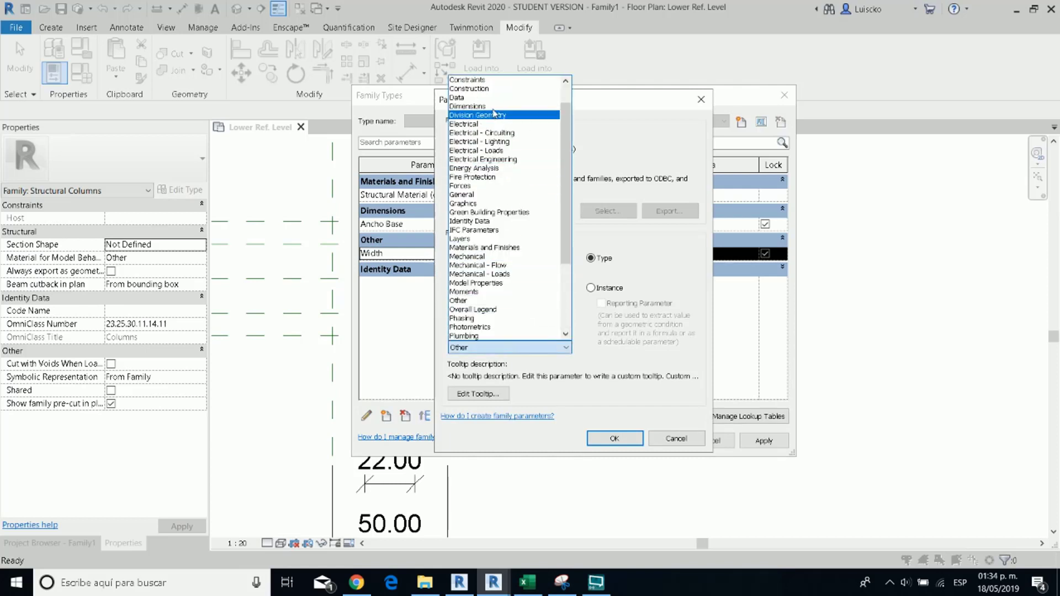
pyautogui.click(514, 114)
pyautogui.click(609, 437)
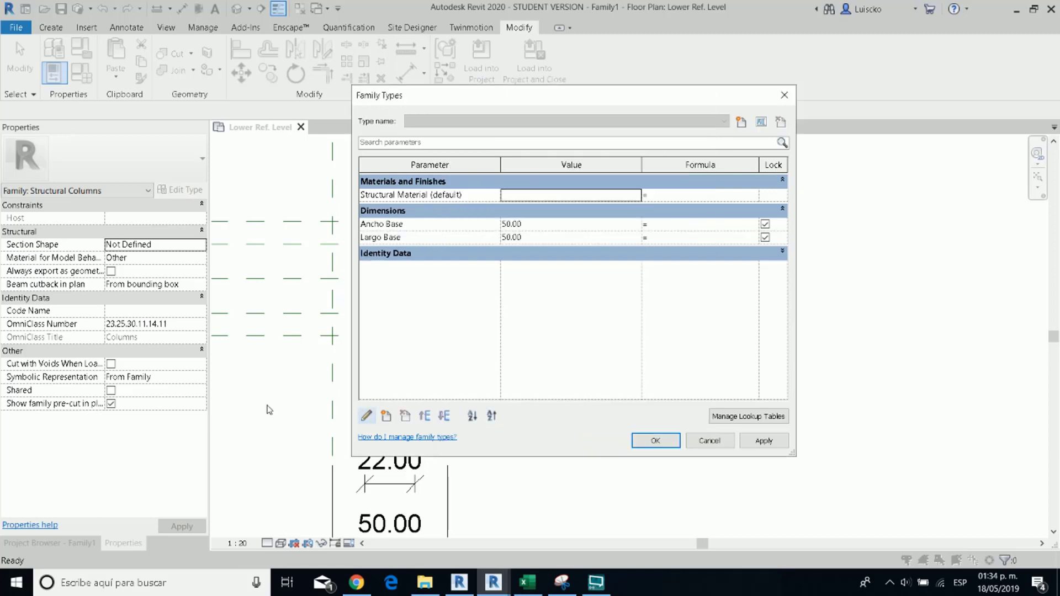
# Step: Create the length type parameters Ancho Superior and Largo Superior under Dimensions and accept the family types
pyautogui.click(386, 416)
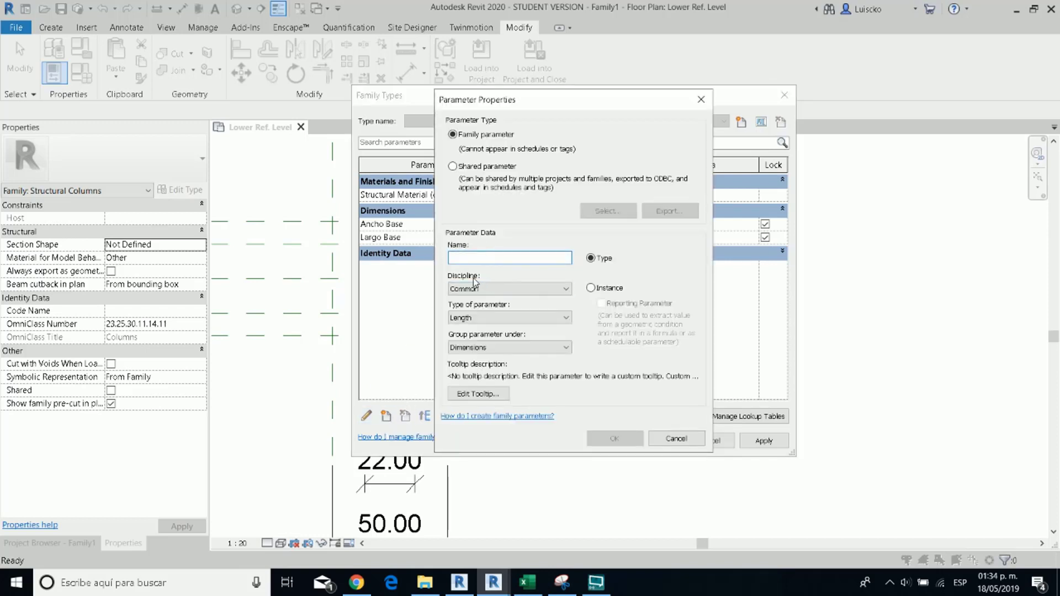
pyautogui.write('Ancho Superior')
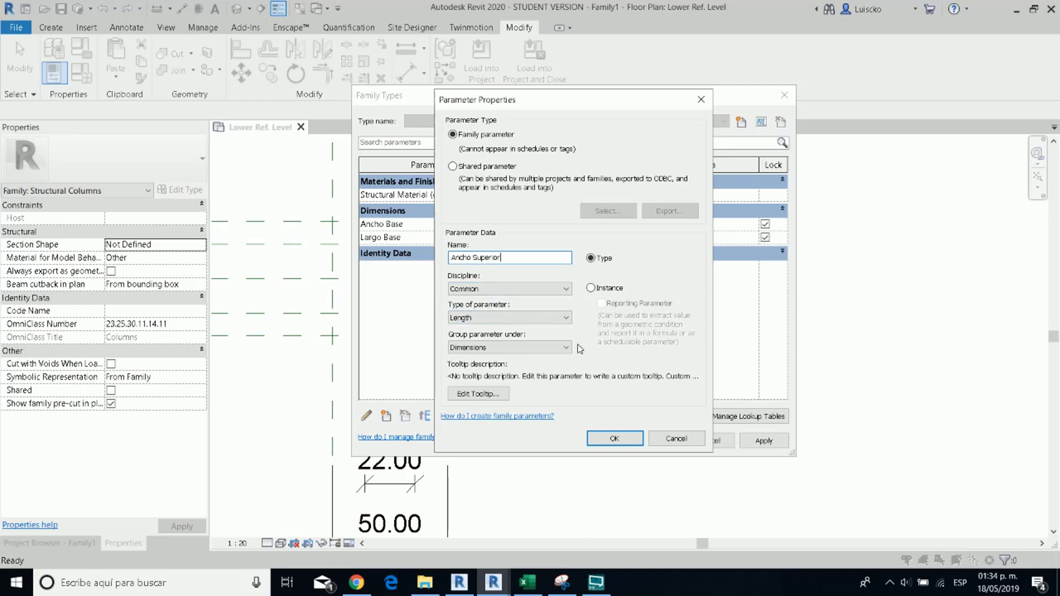
pyautogui.click(614, 438)
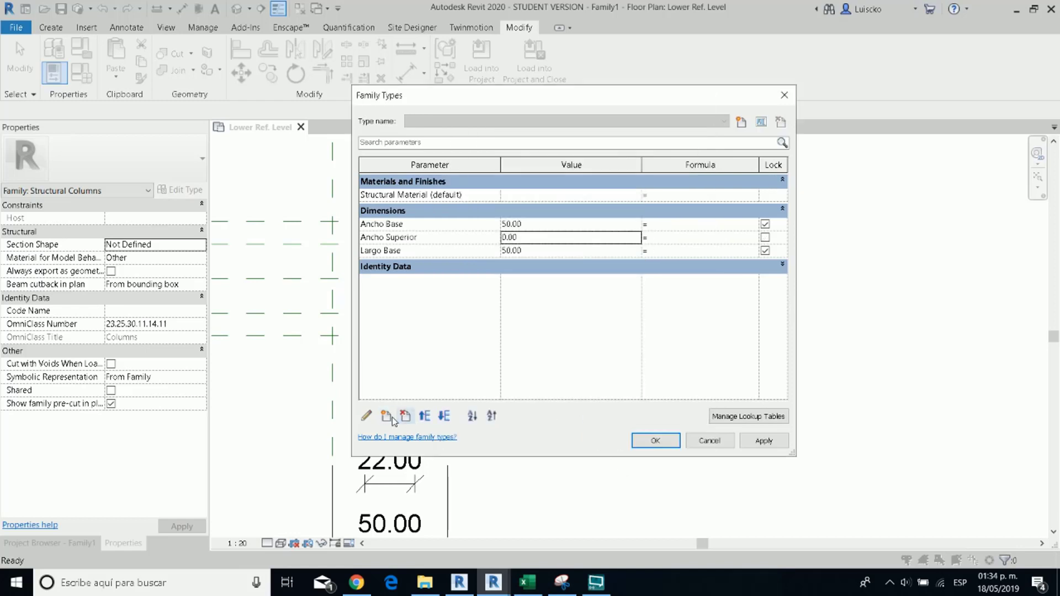
pyautogui.click(385, 416)
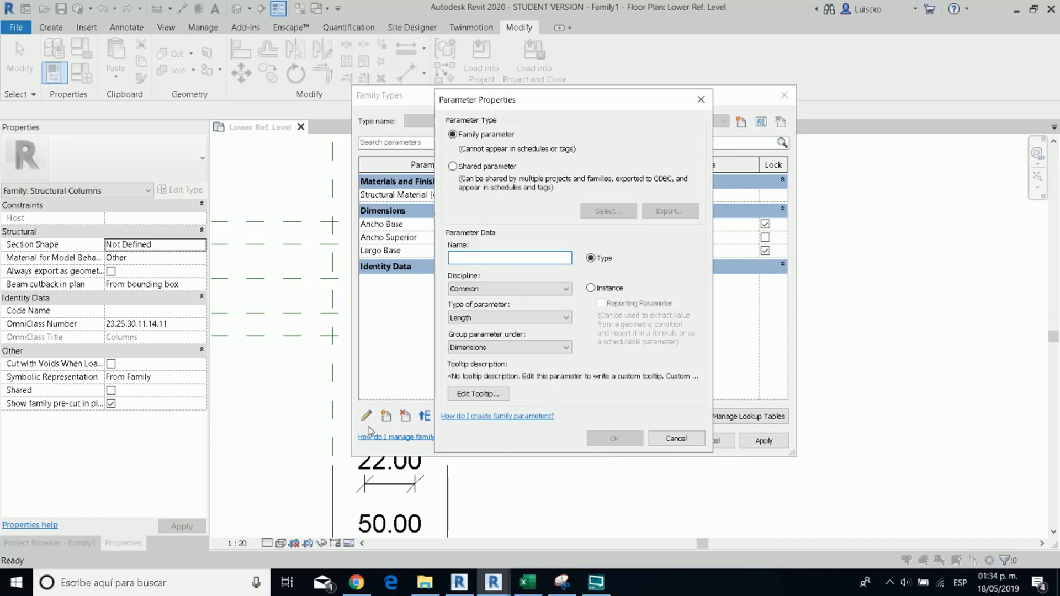
pyautogui.write('Largo Superior')
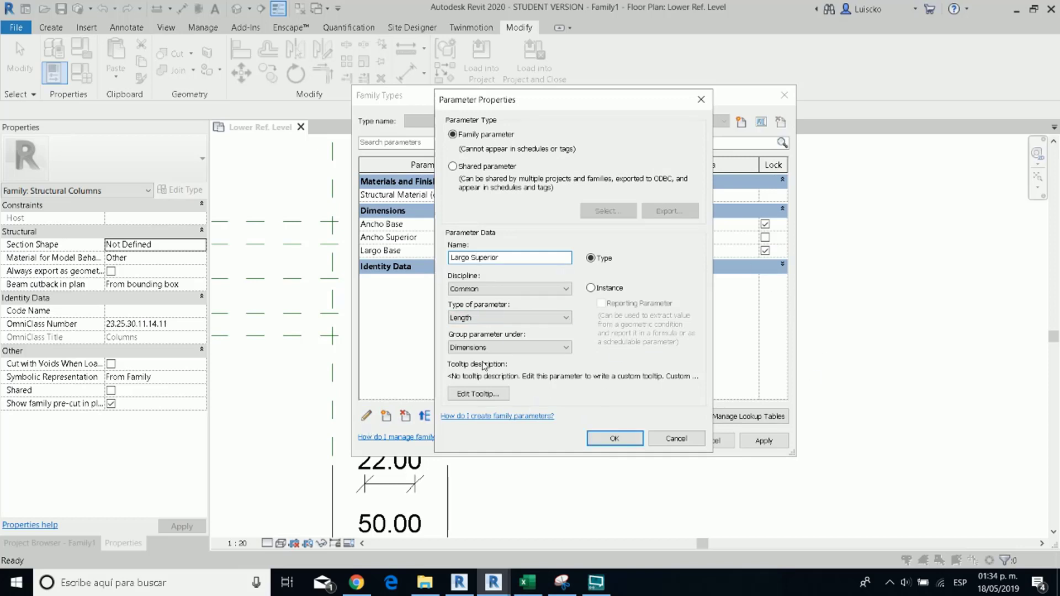
pyautogui.click(610, 437)
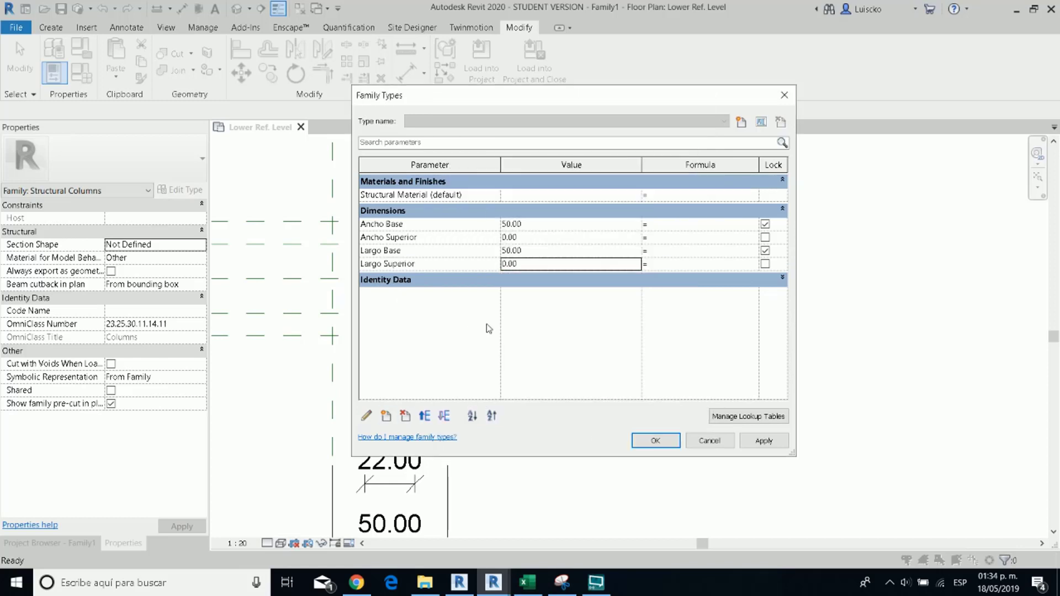
pyautogui.click(454, 193)
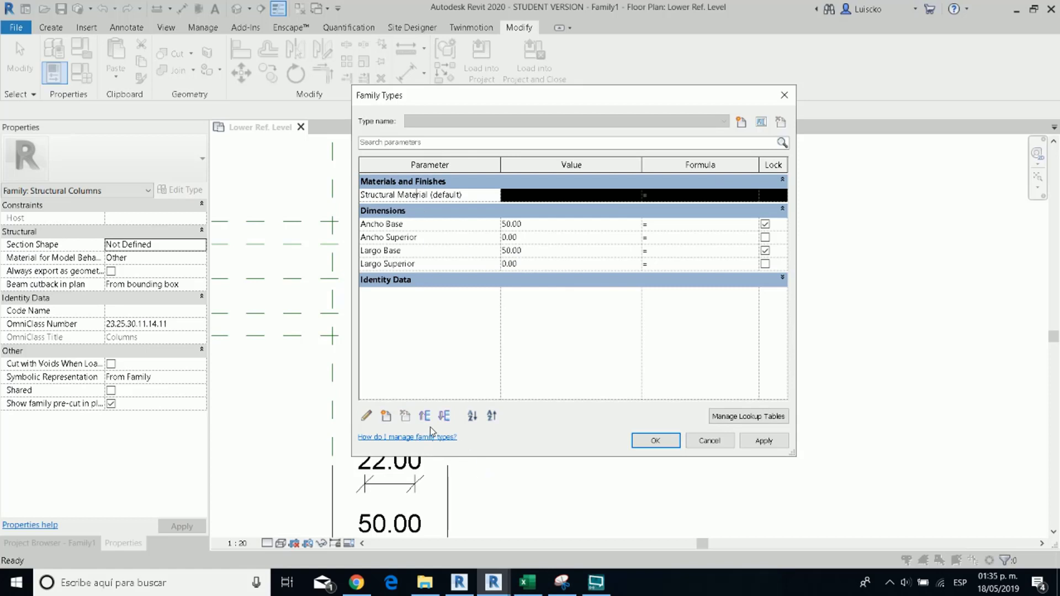
pyautogui.click(656, 440)
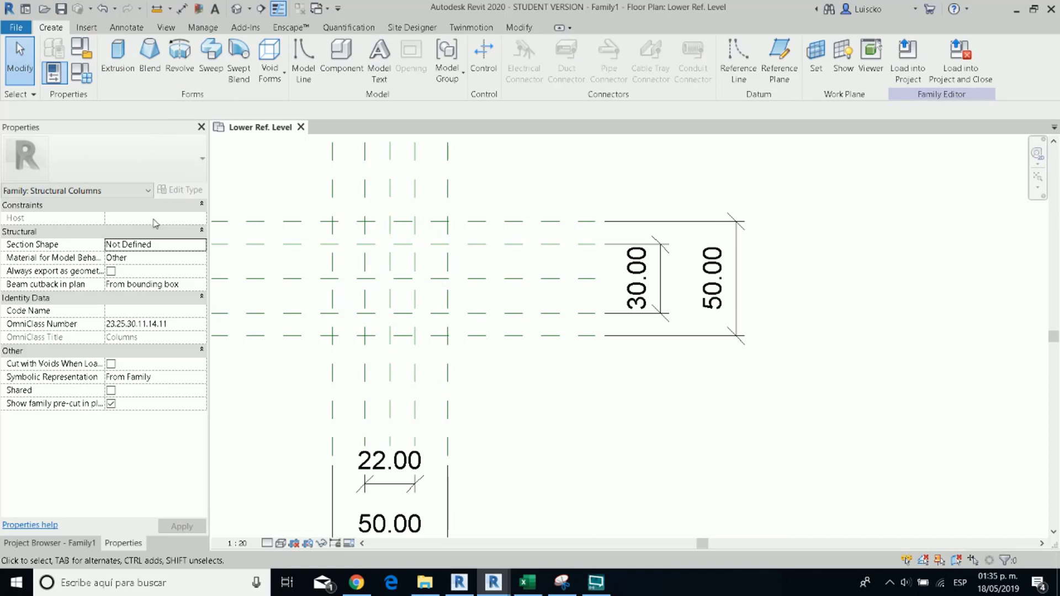
# Step: Label the overall dimension across the two outer vertical reference planes with the Largo Base parameter
pyautogui.scroll(-3, 450, 331)
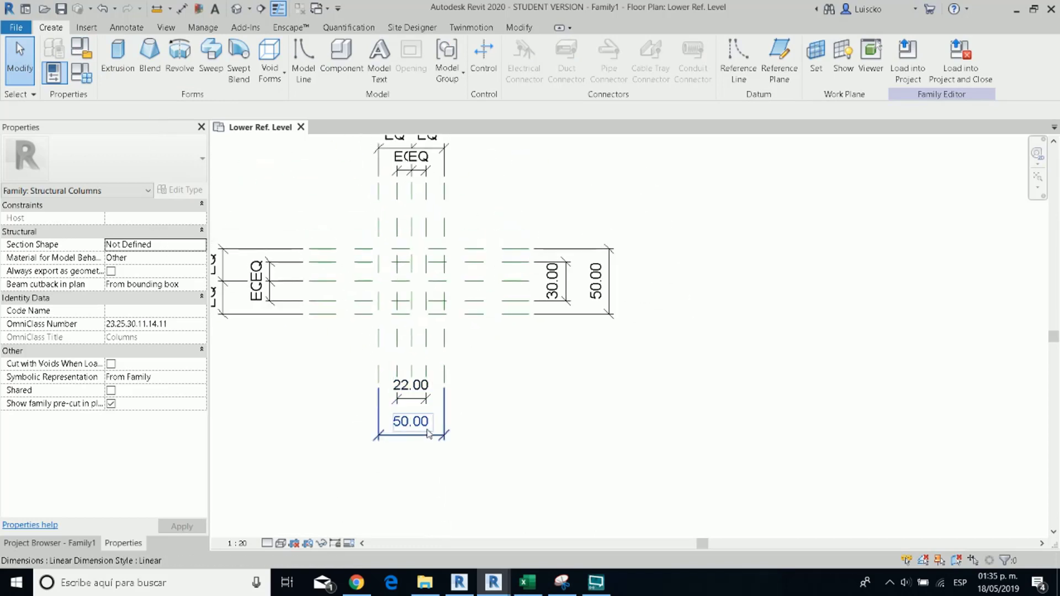
pyautogui.moveTo(504, 353); pyautogui.dragTo(482, 376, button='middle')
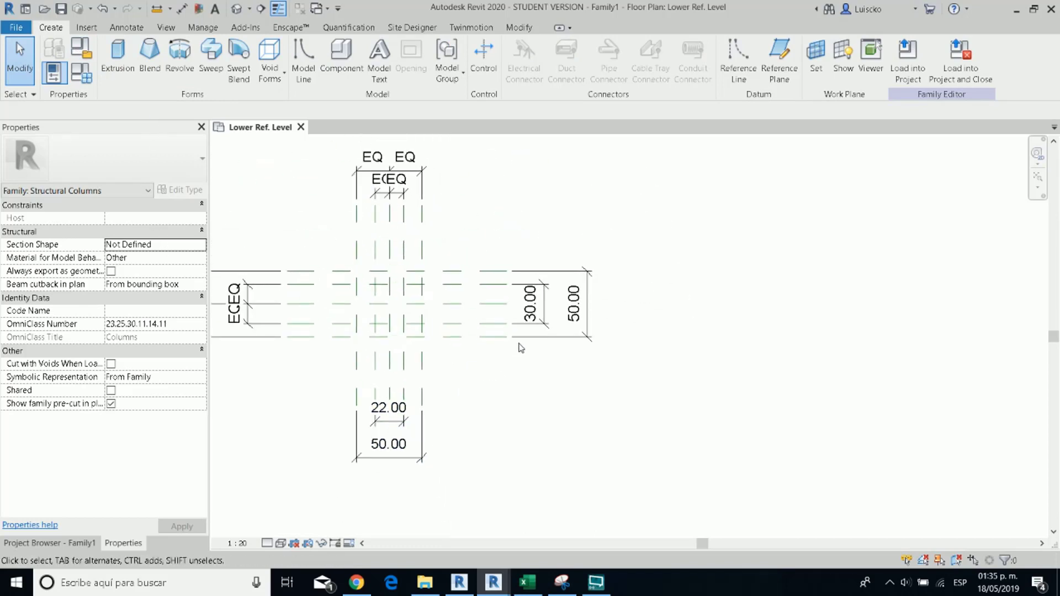
pyautogui.scroll(2, 530, 329)
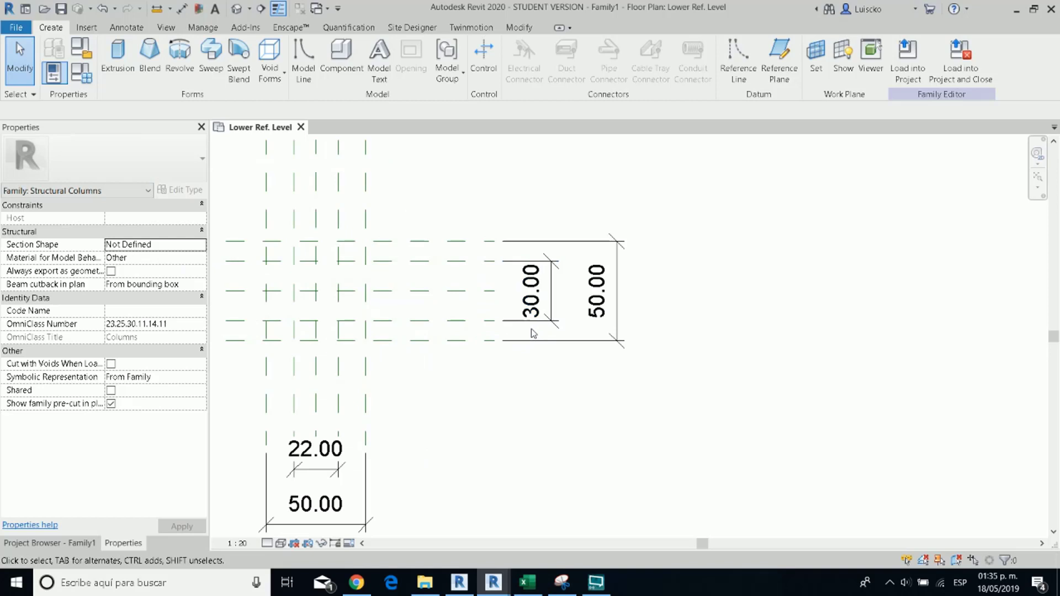
pyautogui.click(559, 303)
pyautogui.scroll(-2, 580, 397)
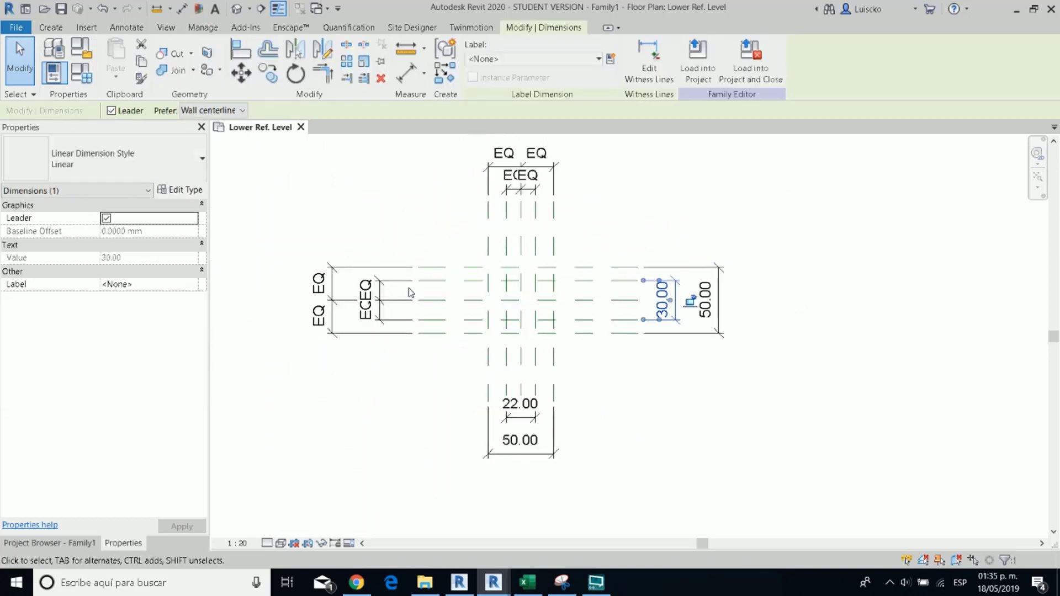
pyautogui.click(519, 441)
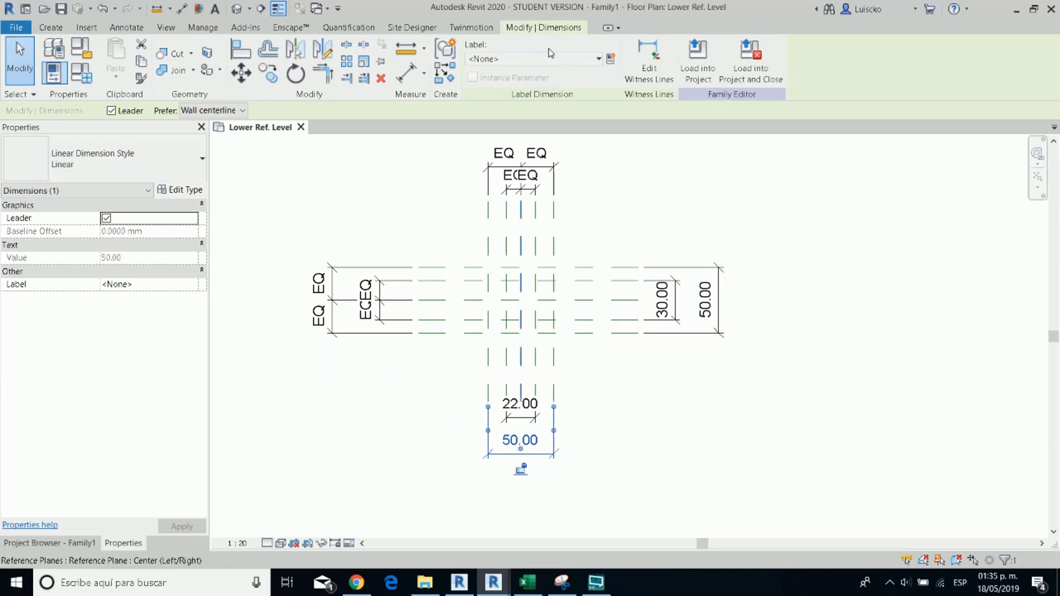
pyautogui.click(531, 58)
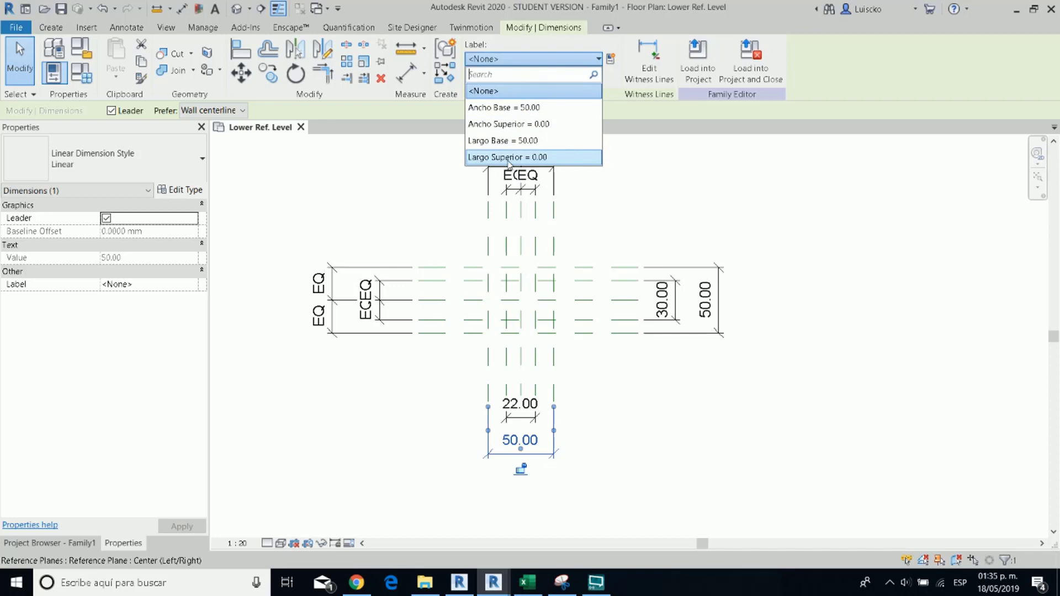
pyautogui.click(508, 159)
pyautogui.click(513, 145)
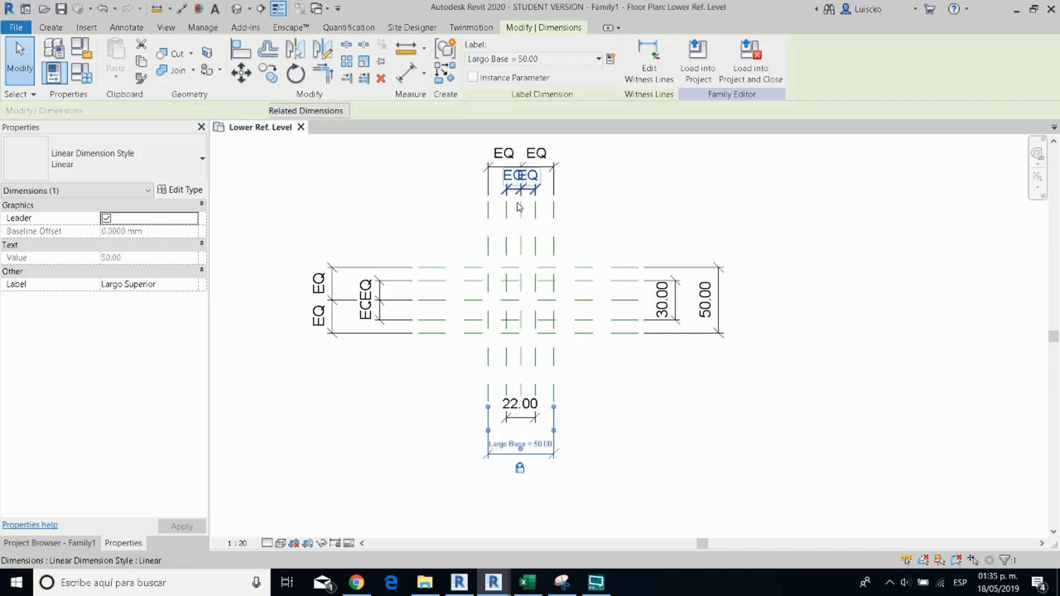
# Step: Label the dimension across the two inner vertical reference planes with Largo Superior and set its value to 40
pyautogui.click(521, 415)
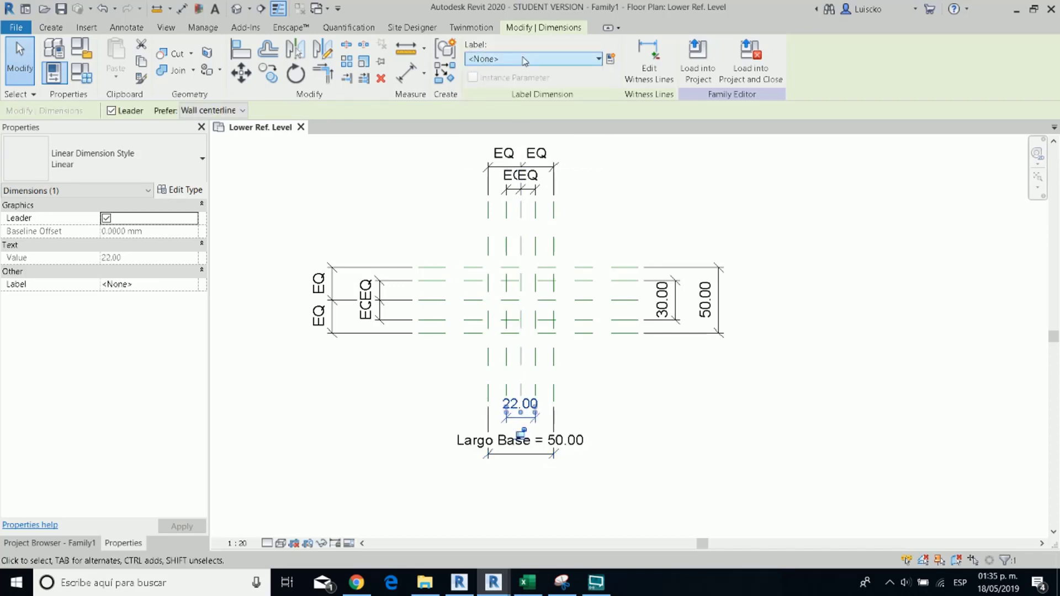
pyautogui.click(526, 59)
pyautogui.click(508, 158)
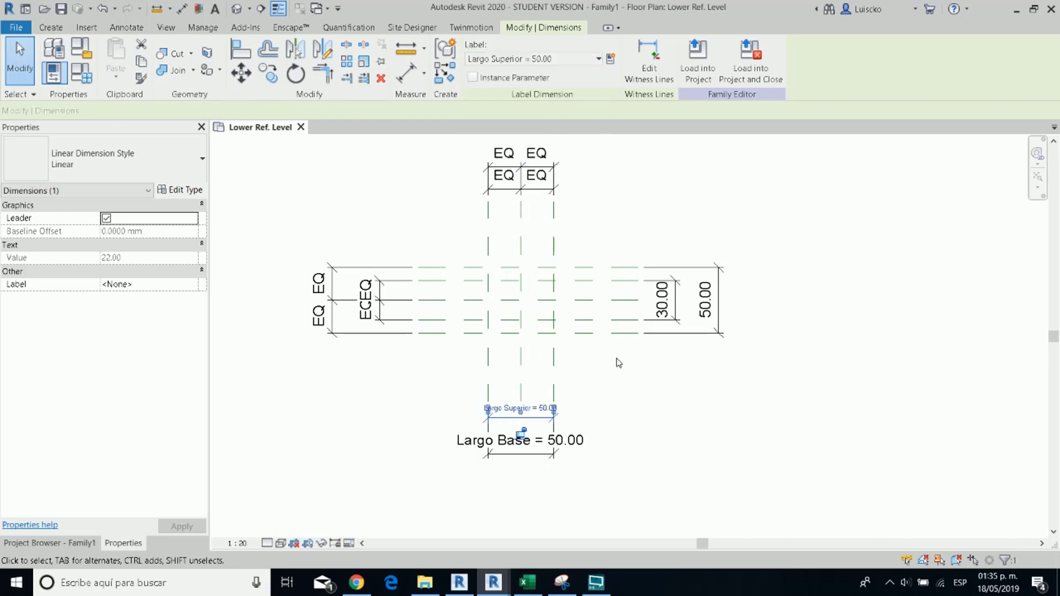
pyautogui.scroll(1, 553, 362)
pyautogui.click(543, 391)
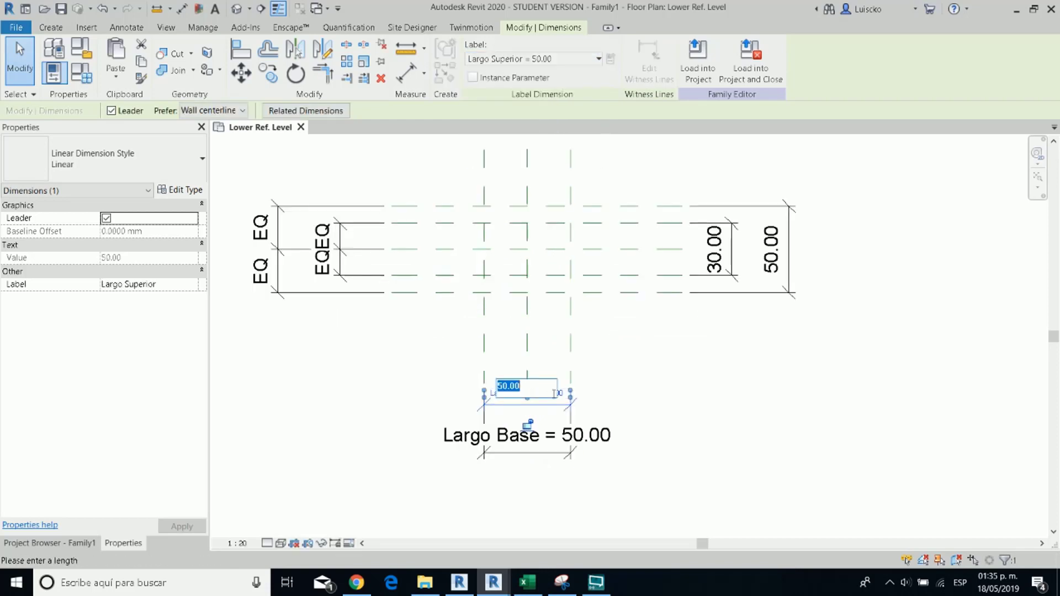
pyautogui.write('40')
pyautogui.press('Return')
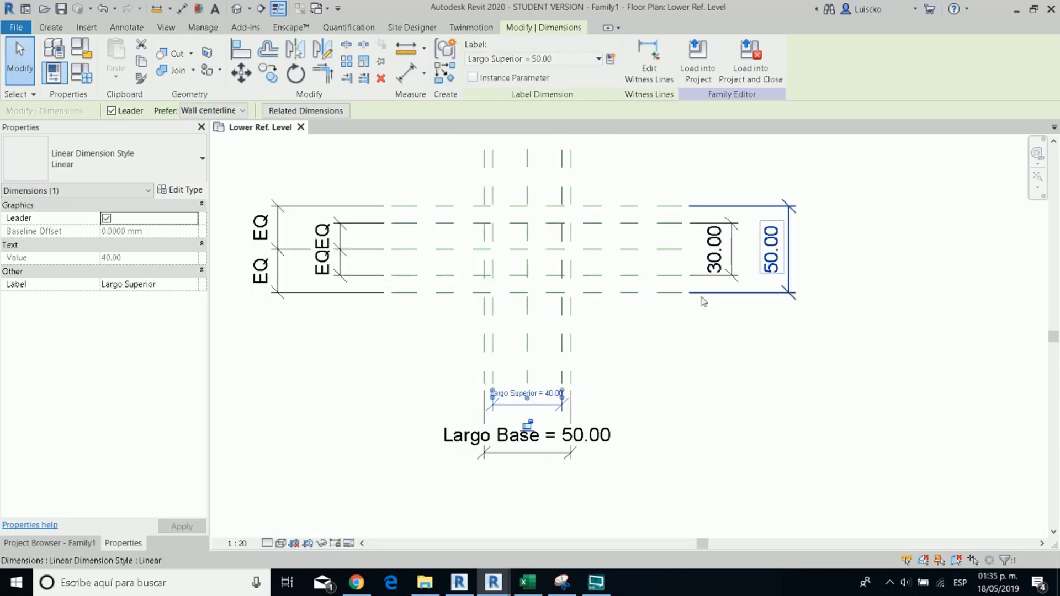
# Step: Label the dimension across the two inner horizontal reference planes with the Ancho Superior parameter
pyautogui.scroll(-1, 664, 332)
pyautogui.moveTo(599, 352); pyautogui.dragTo(402, 409, button='middle')
pyautogui.click(508, 317)
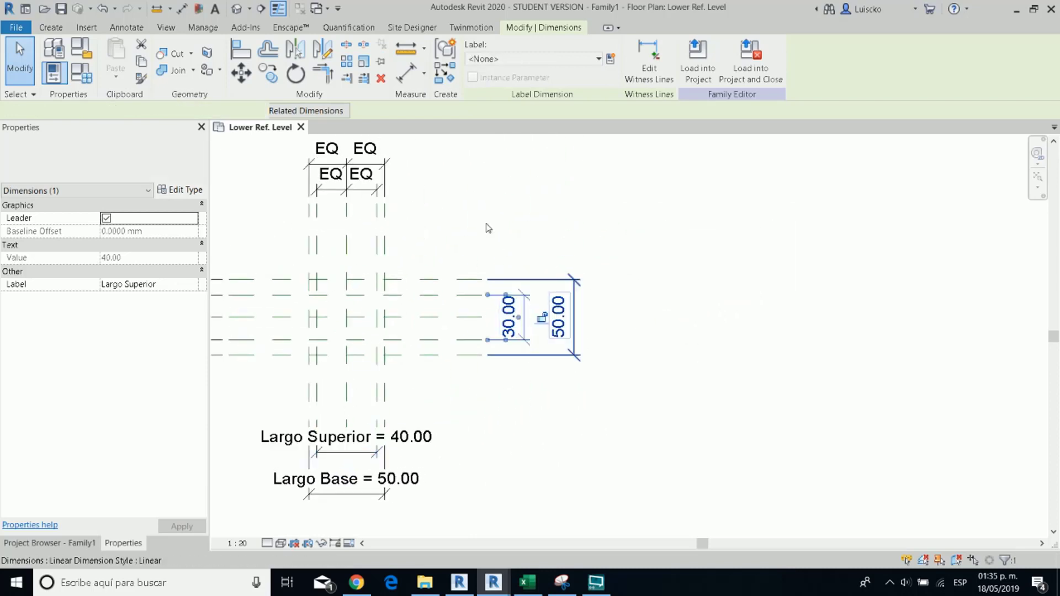
pyautogui.click(497, 58)
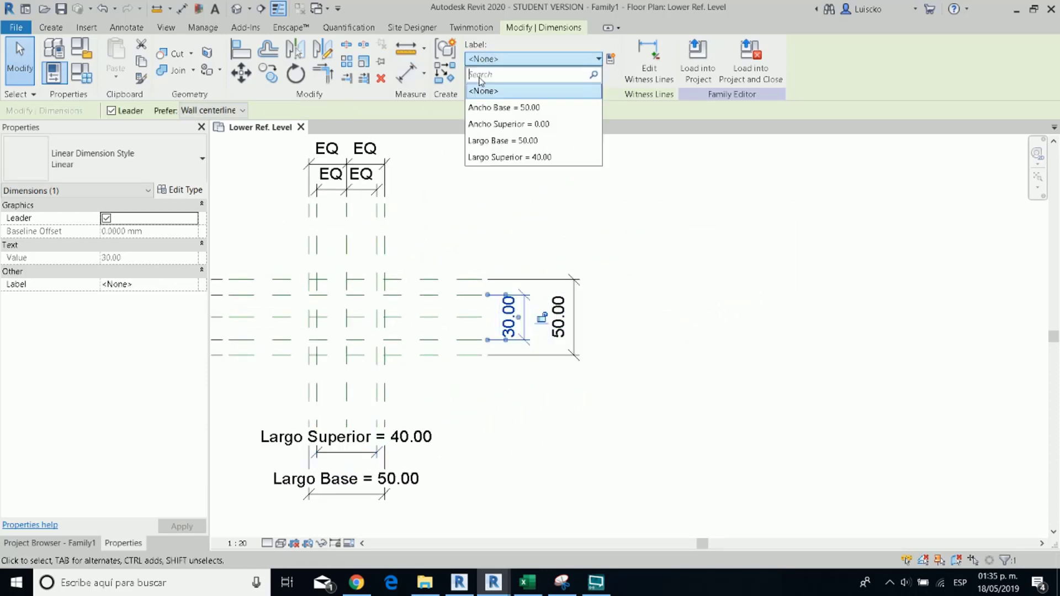
pyautogui.click(506, 125)
# Step: Label the overall dimension across the two outer horizontal reference planes with the Ancho Base parameter
pyautogui.click(558, 317)
pyautogui.click(533, 59)
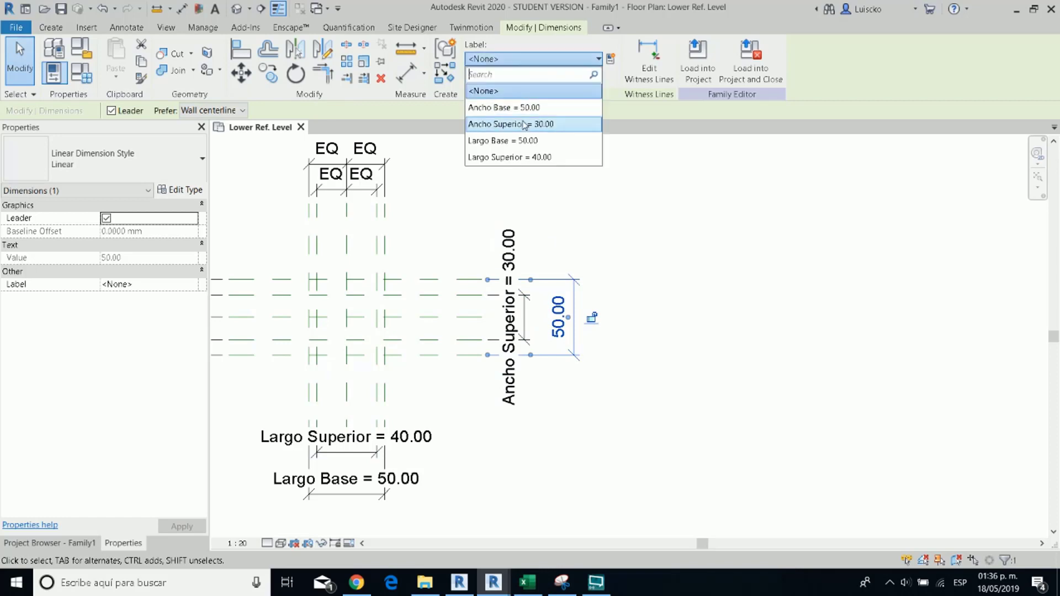
pyautogui.click(502, 107)
pyautogui.click(639, 384)
pyautogui.scroll(-3, 639, 384)
pyautogui.scroll(1, 640, 450)
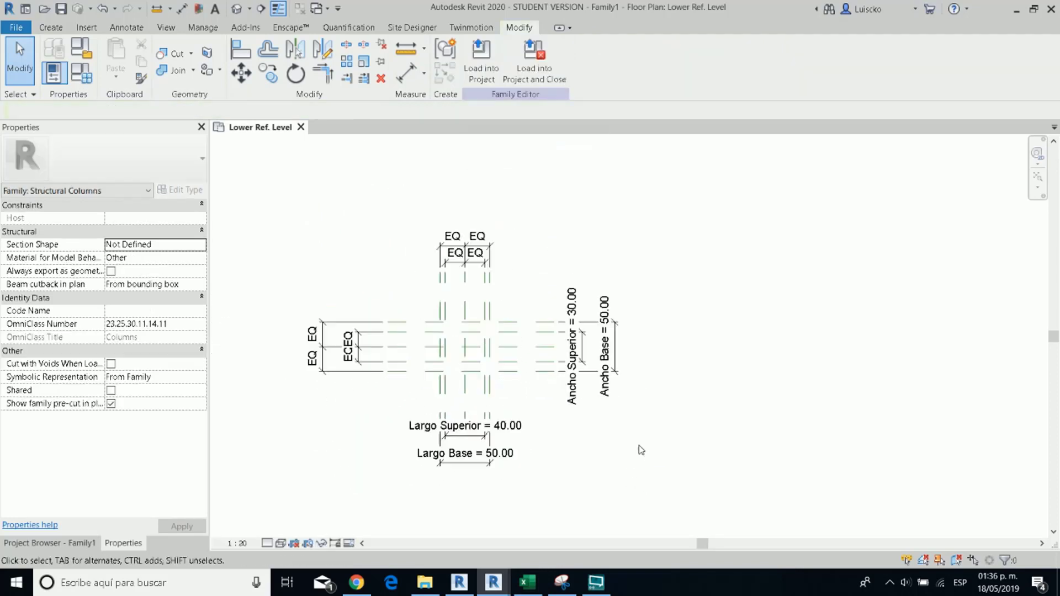
pyautogui.scroll(2, 525, 425)
# Step: Open the Back elevation and examine the upper and lower reference levels
pyautogui.click(71, 542)
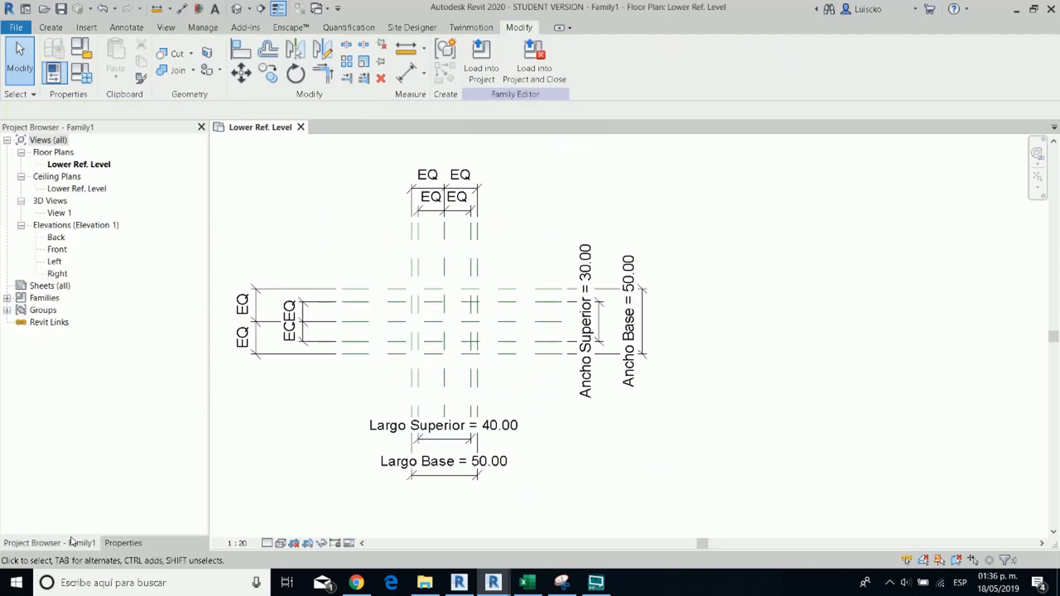
pyautogui.doubleClick(57, 237)
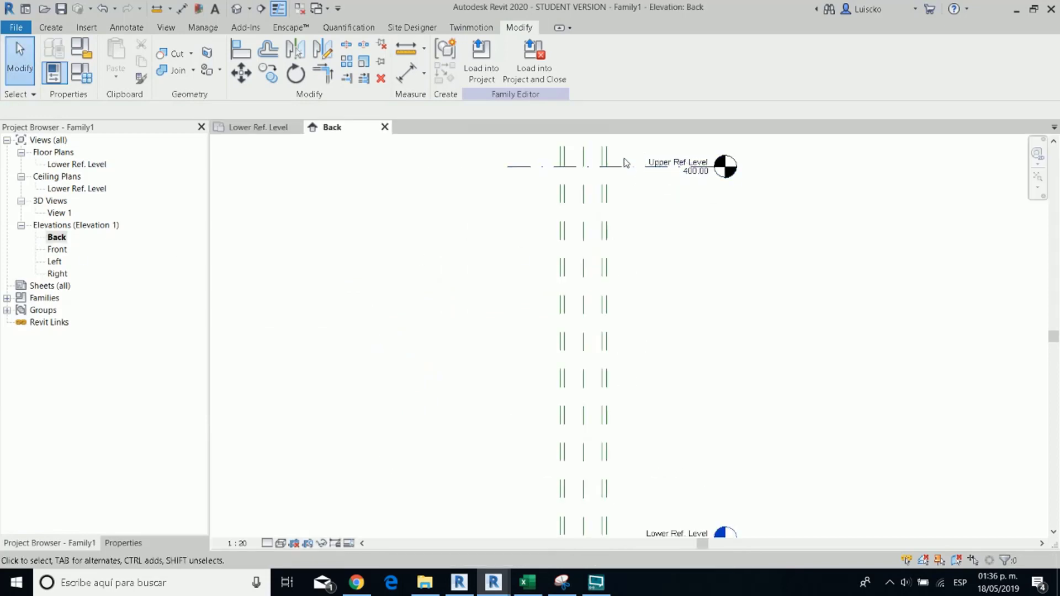
pyautogui.scroll(-1, 641, 232)
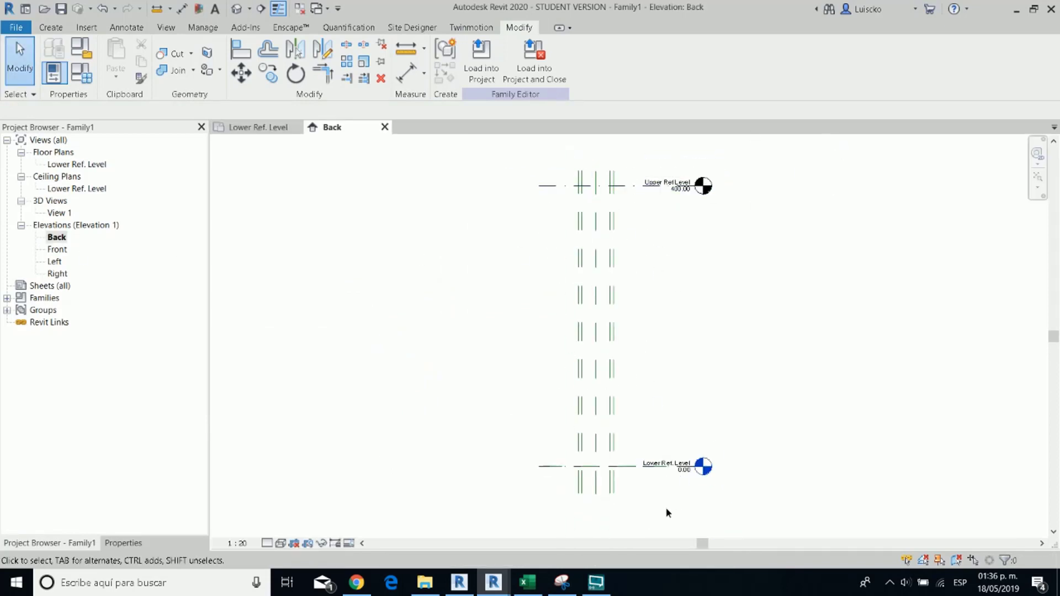
pyautogui.moveTo(805, 501); pyautogui.dragTo(682, 155)
pyautogui.scroll(-2, 685, 160)
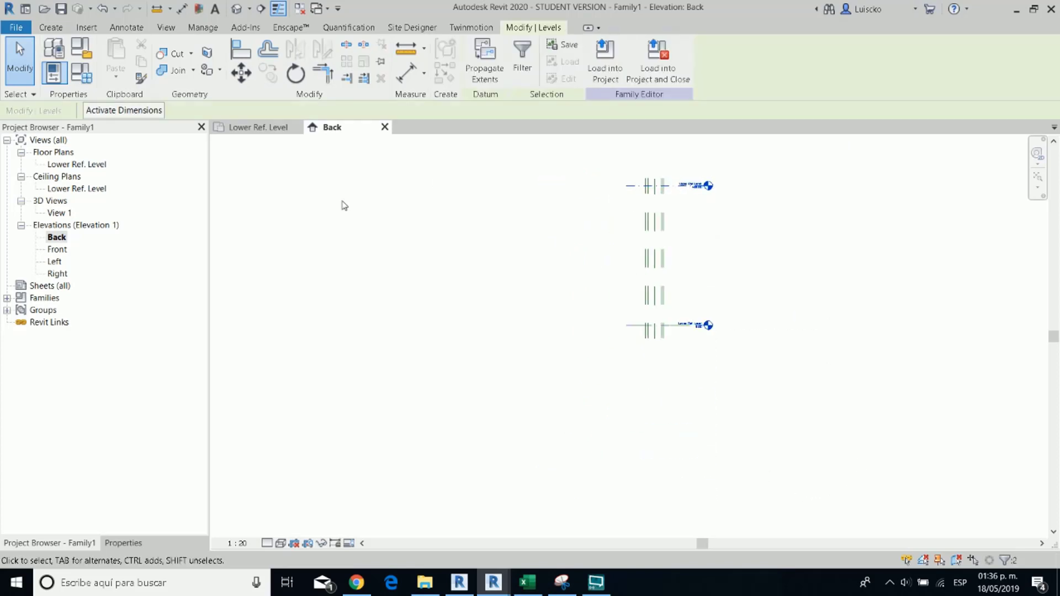
pyautogui.press('Escape')
# Step: In the Lower Ref. Level plan, start a Blend and pick the four outer reference planes as base boundary lines
pyautogui.doubleClick(70, 166)
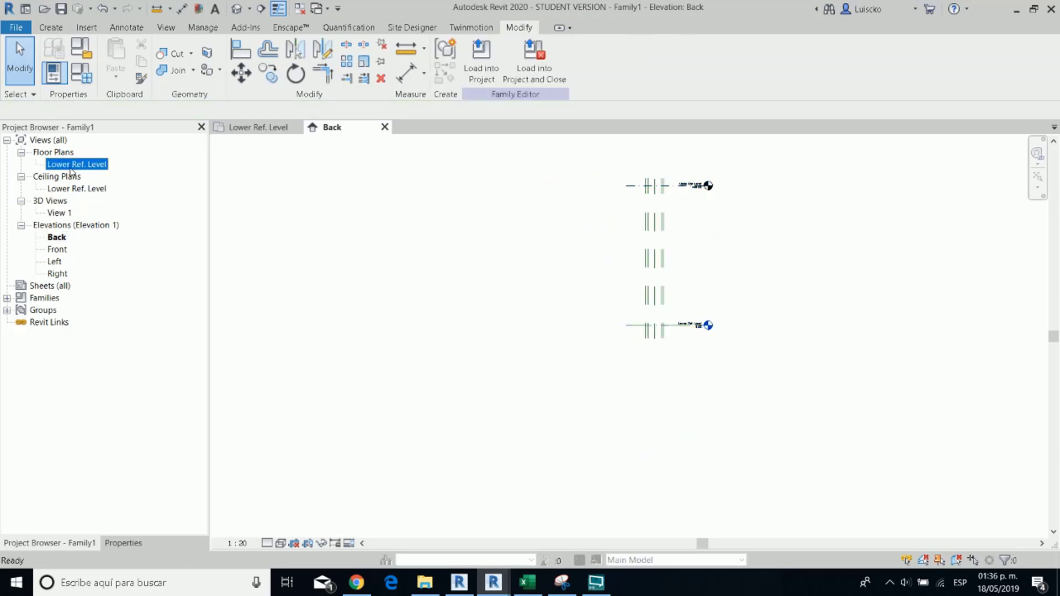
pyautogui.click(51, 27)
pyautogui.click(118, 58)
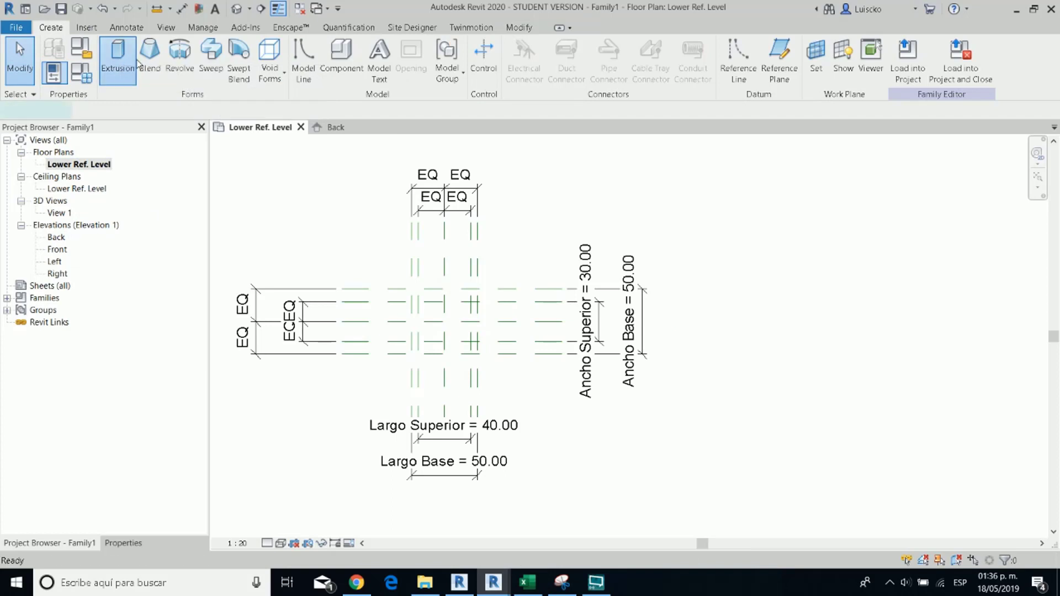
pyautogui.click(478, 49)
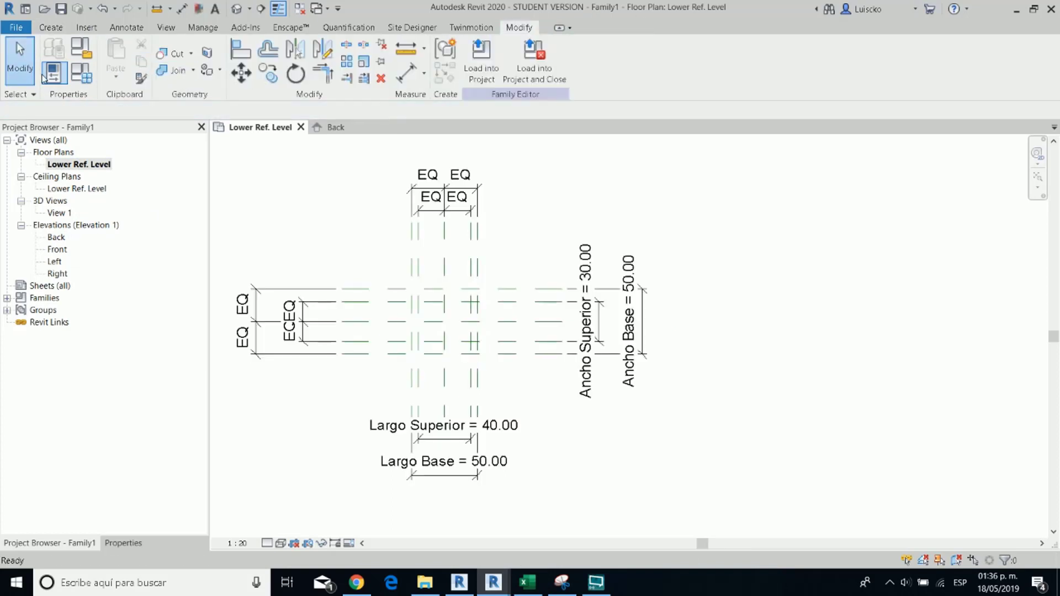
pyautogui.click(602, 77)
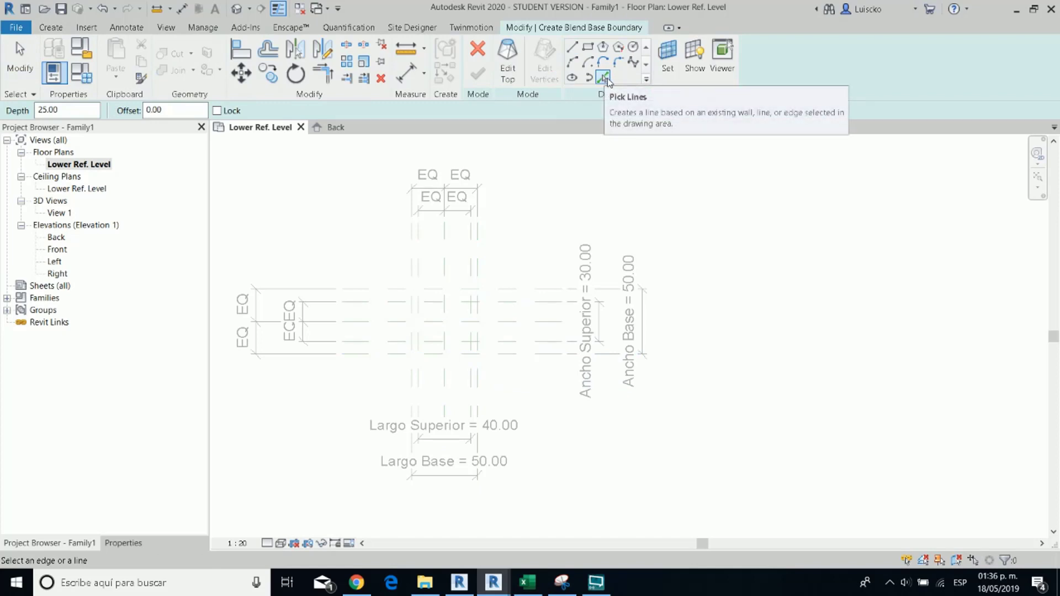
pyautogui.scroll(3, 452, 291)
pyautogui.click(458, 290)
pyautogui.click(373, 350)
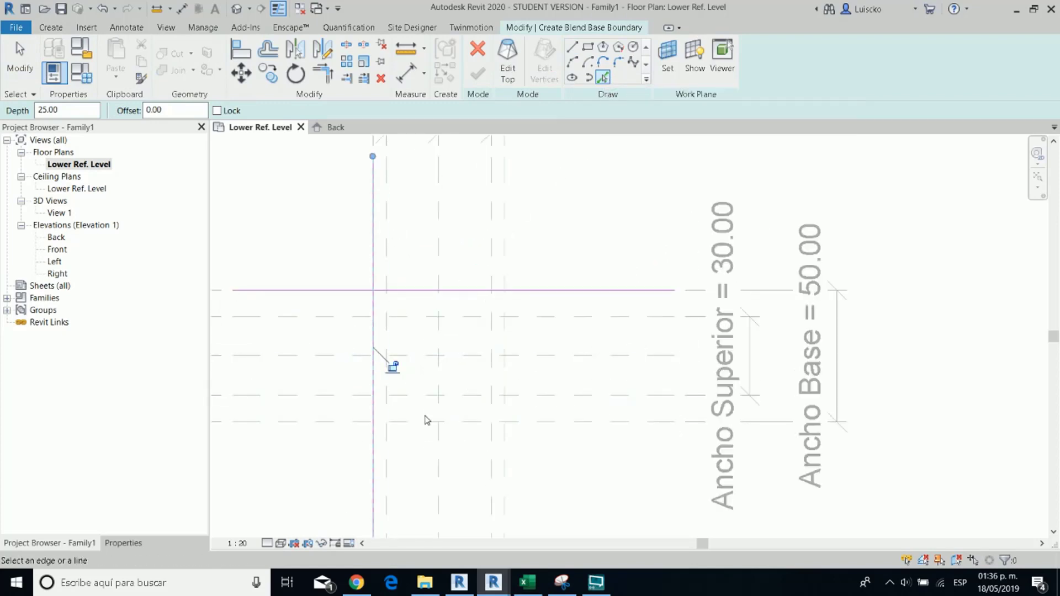
pyautogui.click(442, 421)
pyautogui.click(504, 386)
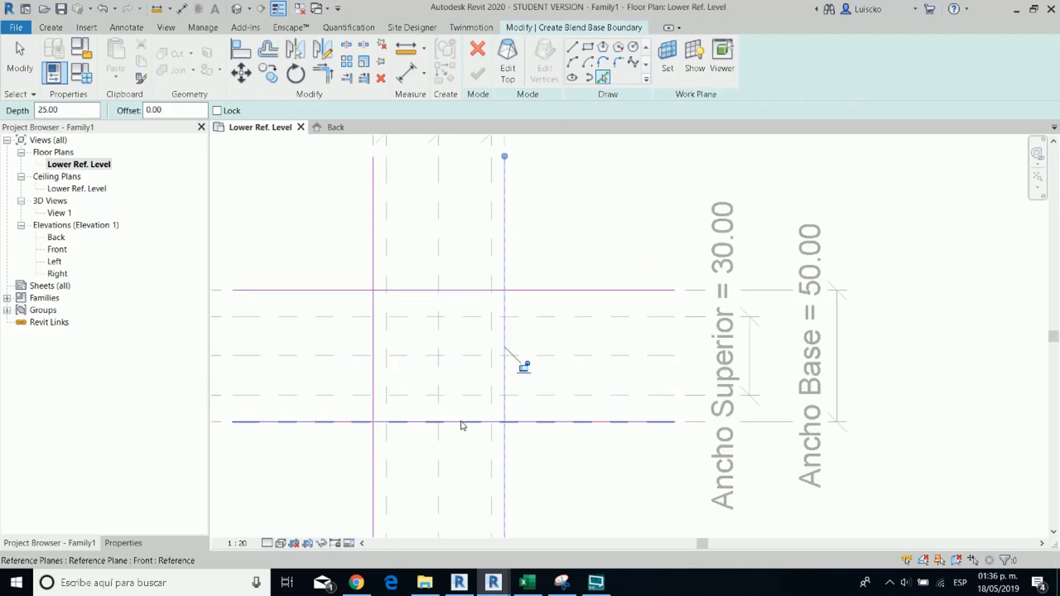
# Step: Trim the four base boundary lines at their corners into a closed rectangle
pyautogui.press('Escape')
pyautogui.press('t')
pyautogui.press('r')
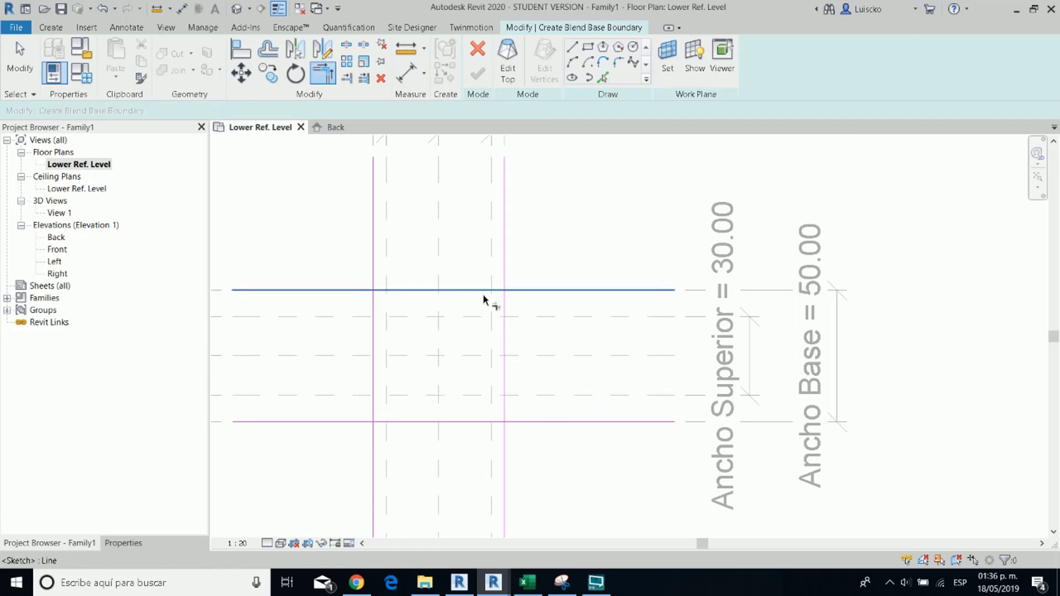
pyautogui.click(484, 293)
pyautogui.click(503, 316)
pyautogui.click(436, 291)
pyautogui.click(372, 347)
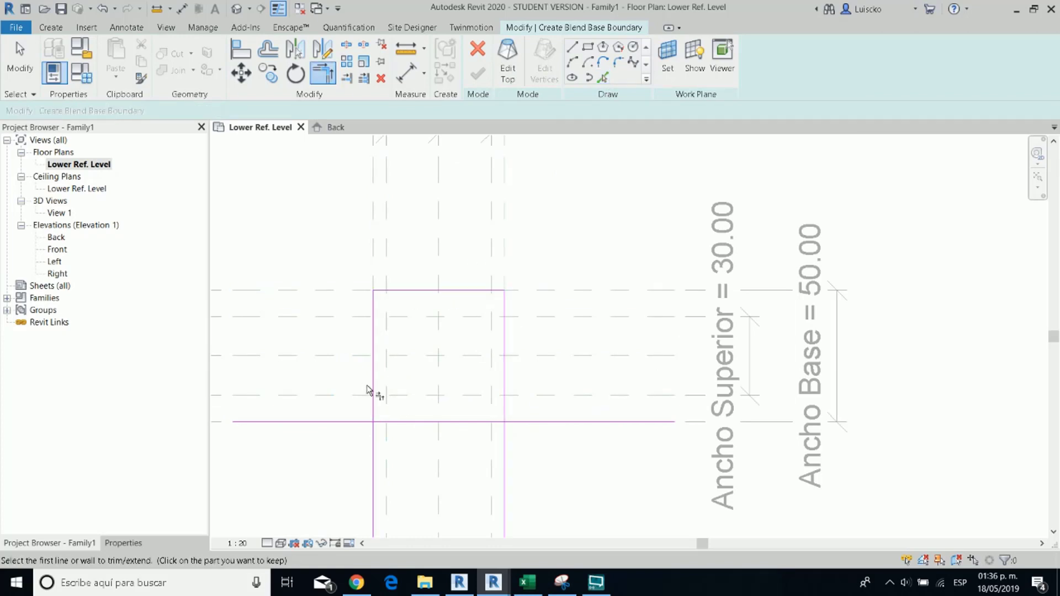
pyautogui.click(372, 389)
pyautogui.click(402, 422)
pyautogui.click(488, 422)
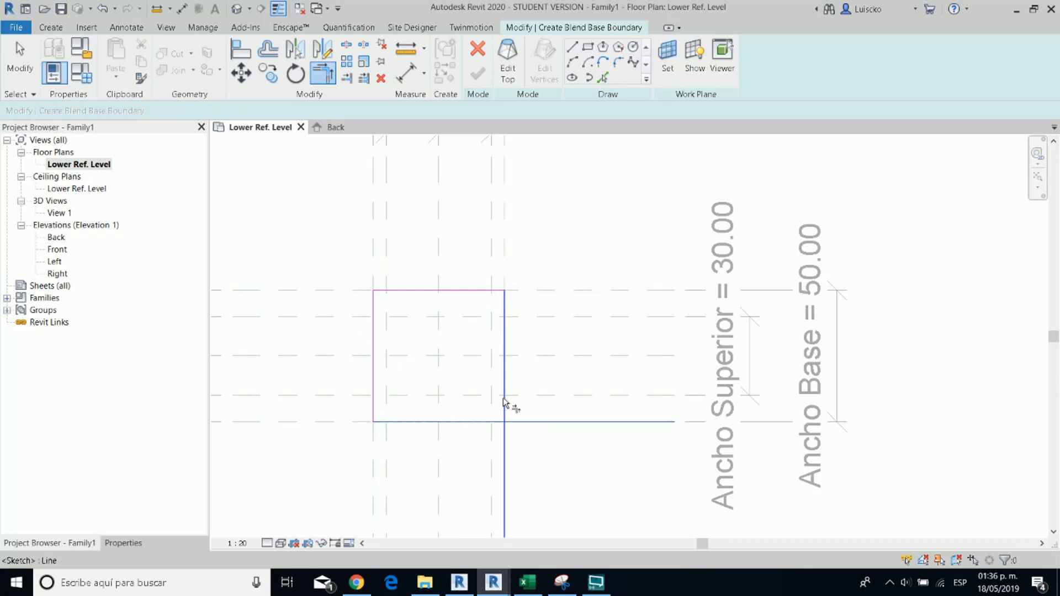
pyautogui.click(503, 403)
pyautogui.press('Escape')
# Step: Draw the blend's top boundary as a 40 by 30 rectangle on the inner reference planes and finish the blend
pyautogui.scroll(-2, 464, 383)
pyautogui.click(514, 69)
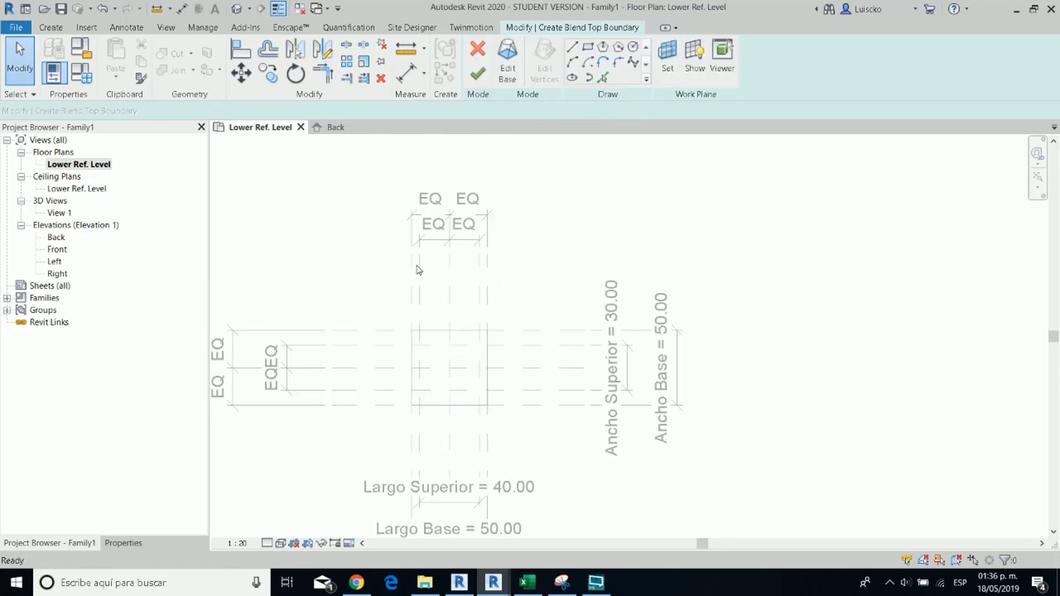
pyautogui.scroll(2, 453, 237)
pyautogui.click(587, 46)
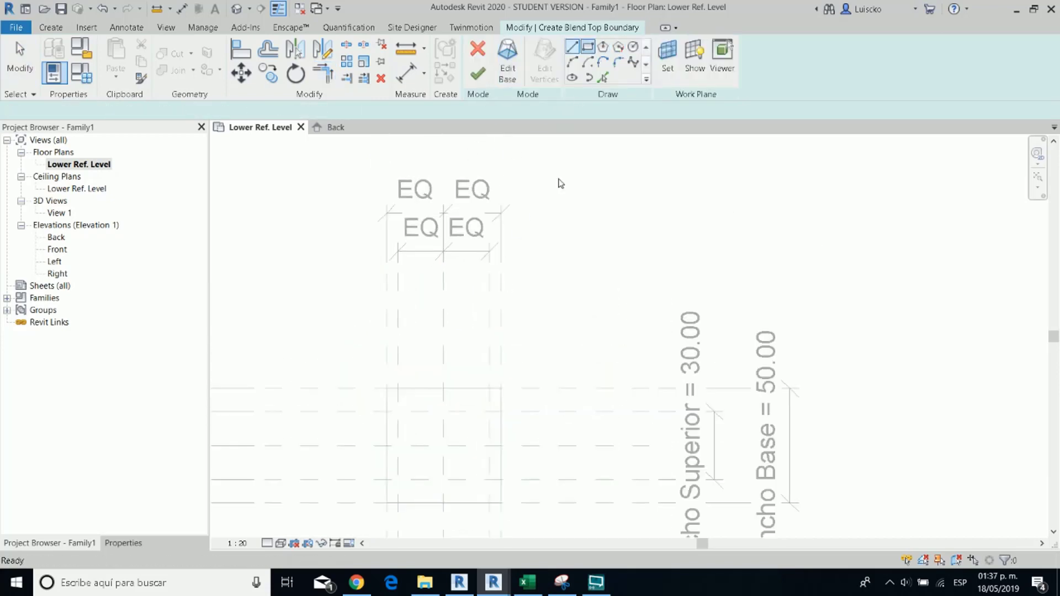
pyautogui.moveTo(467, 357); pyautogui.dragTo(479, 284, button='middle')
pyautogui.scroll(2, 436, 331)
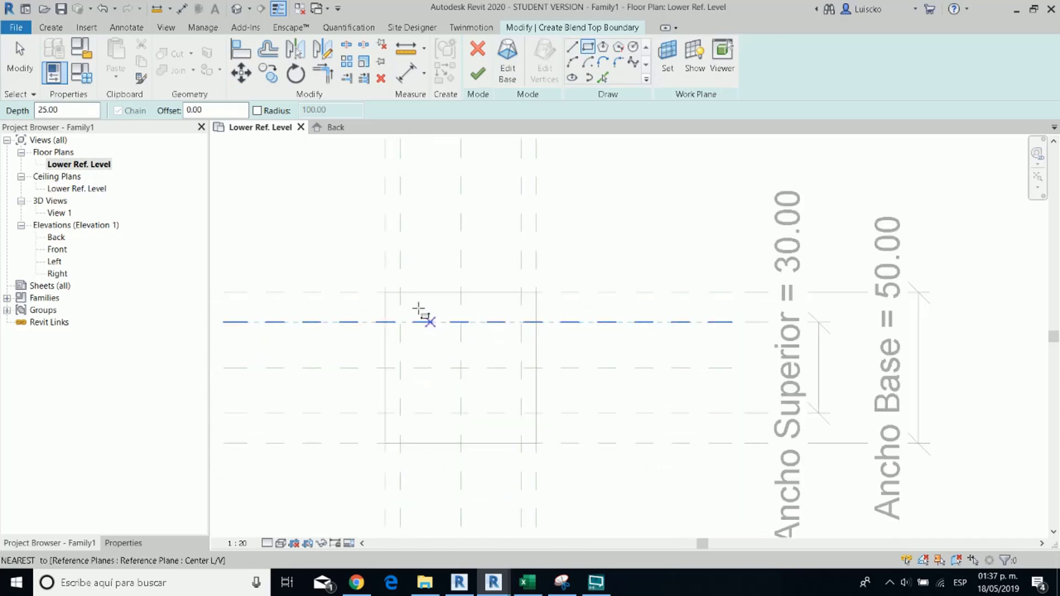
pyautogui.click(396, 323)
pyautogui.click(536, 427)
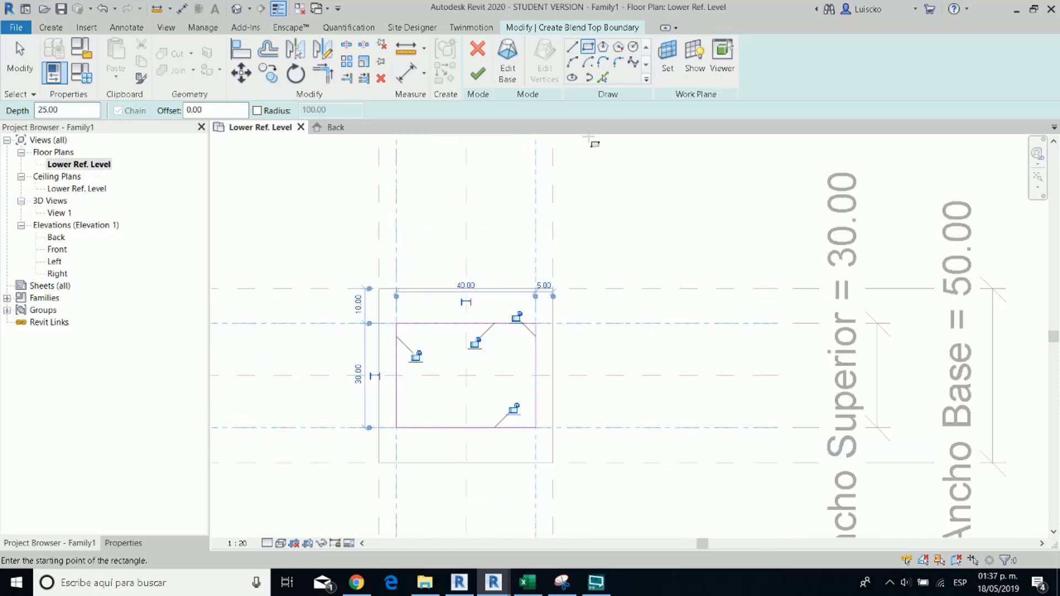
pyautogui.click(477, 73)
pyautogui.scroll(-1, 458, 411)
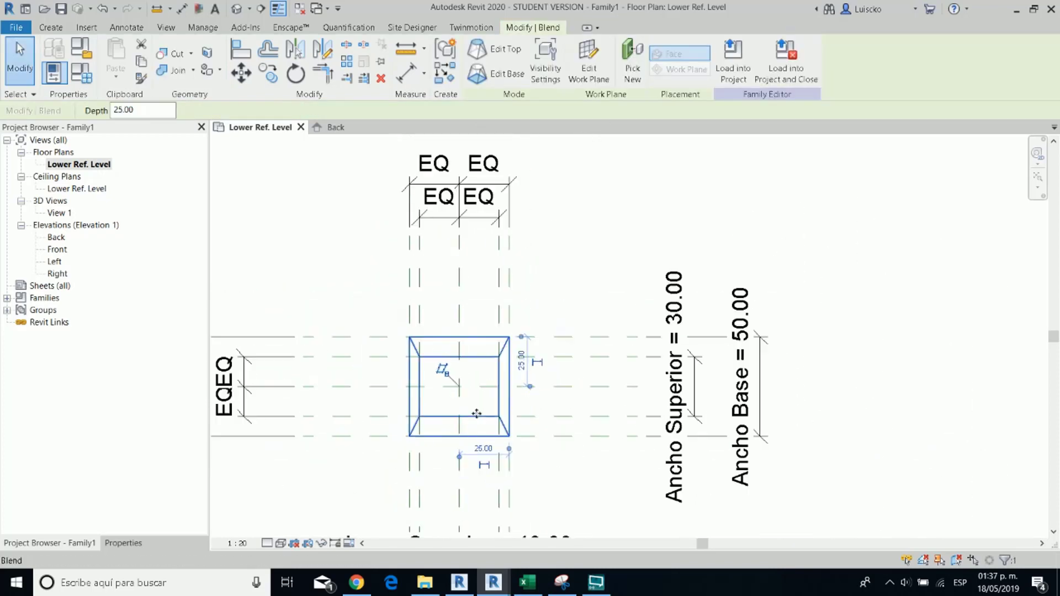
# Step: View the blend in the default 3D view and return to the Lower Ref. Level plan
pyautogui.click(356, 266)
pyautogui.click(237, 9)
pyautogui.hotkey('ctrl', 'Tab')
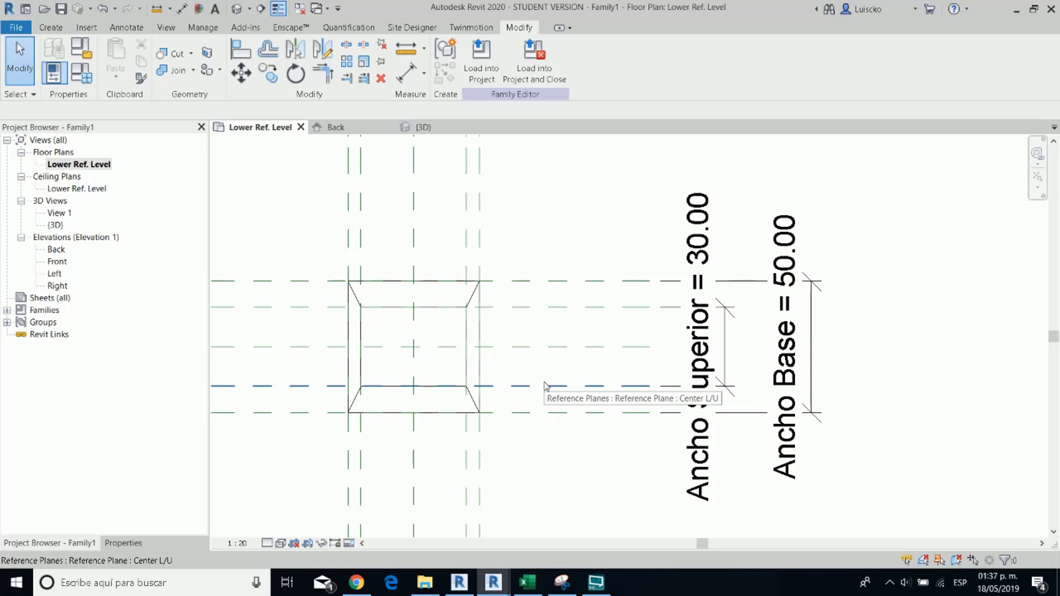
# Step: Set the Ancho Superior dimension to 25 to flex the blend's top width
pyautogui.scroll(-1, 544, 385)
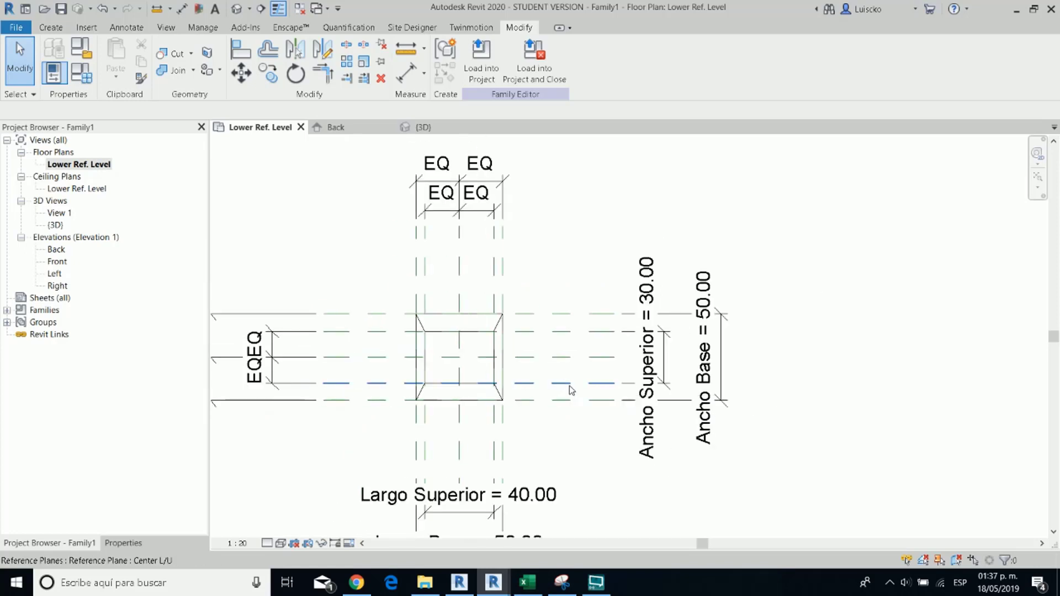
pyautogui.click(654, 353)
pyautogui.click(655, 331)
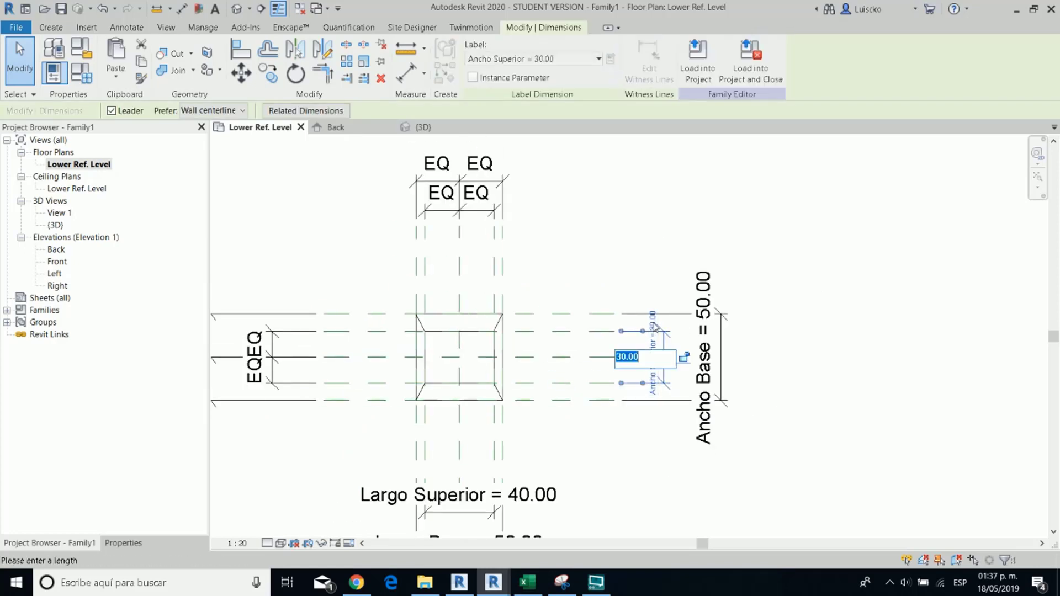
pyautogui.write('25')
pyautogui.press('Return')
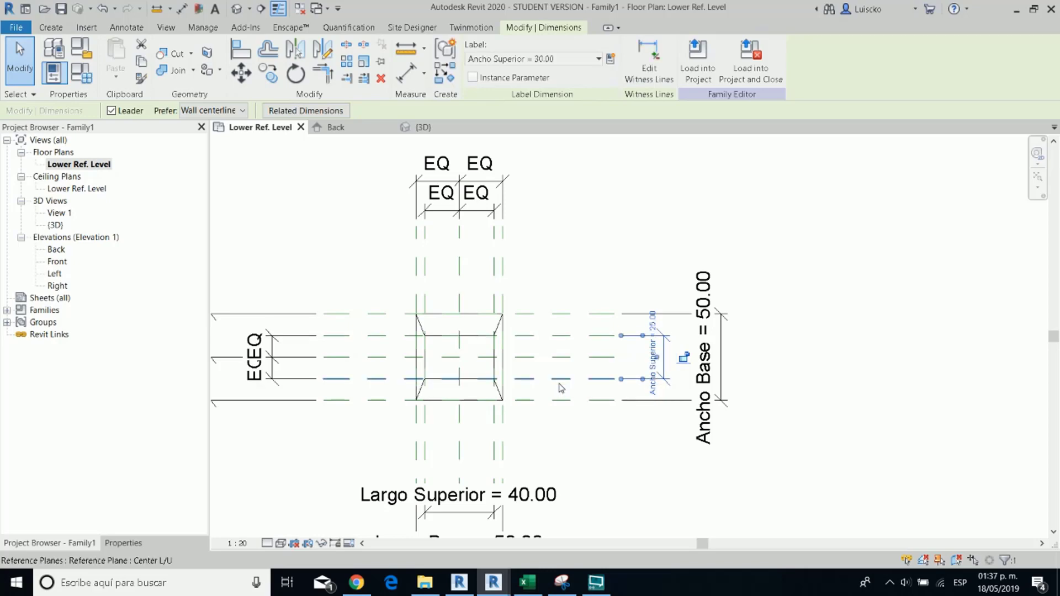
pyautogui.scroll(3, 442, 375)
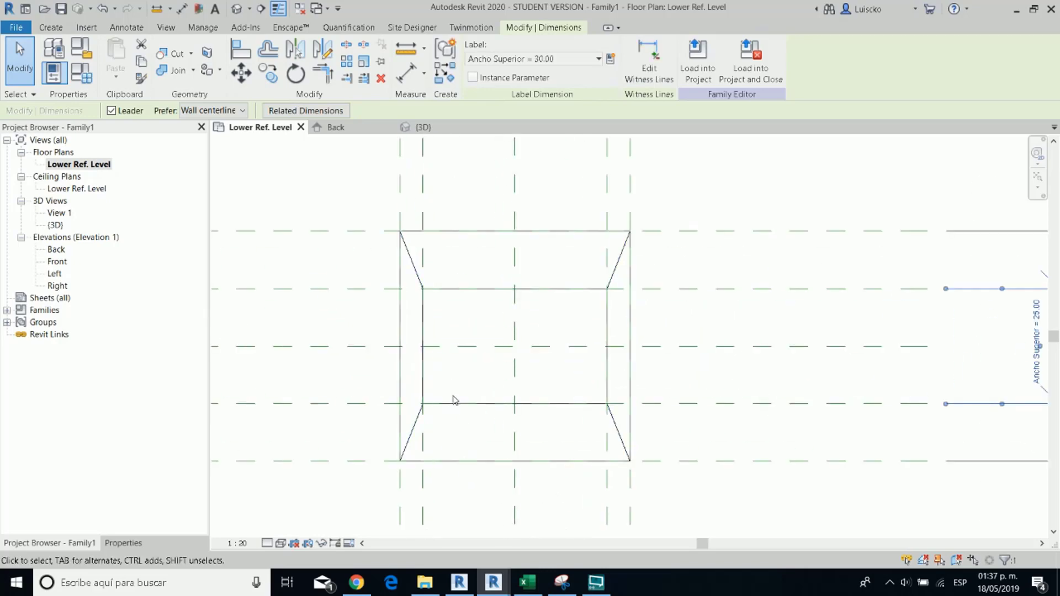
pyautogui.scroll(-2, 546, 398)
# Step: Set the Largo Superior dimension to 20 to flex the blend's top length
pyautogui.scroll(-3, 546, 398)
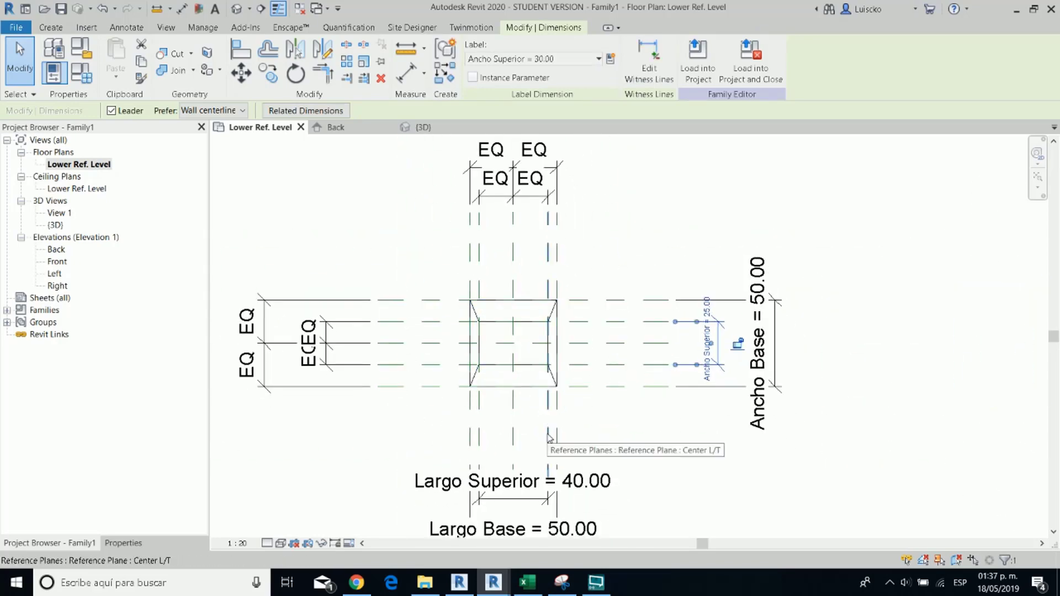
pyautogui.click(558, 476)
pyautogui.scroll(3, 567, 476)
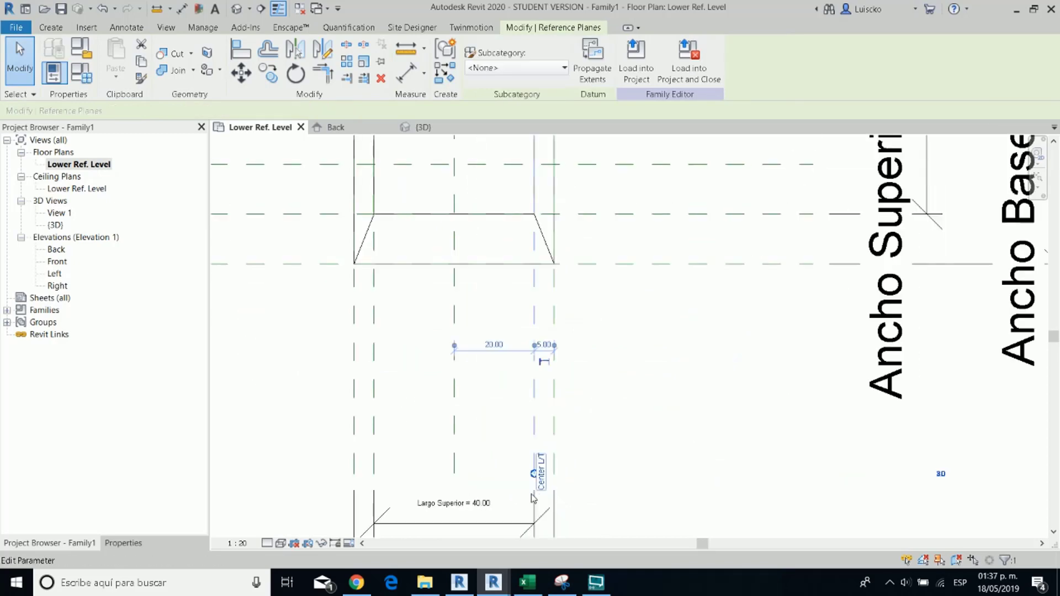
pyautogui.click(480, 505)
pyautogui.click(480, 502)
pyautogui.write('20')
pyautogui.press('Return')
pyautogui.scroll(-2, 480, 386)
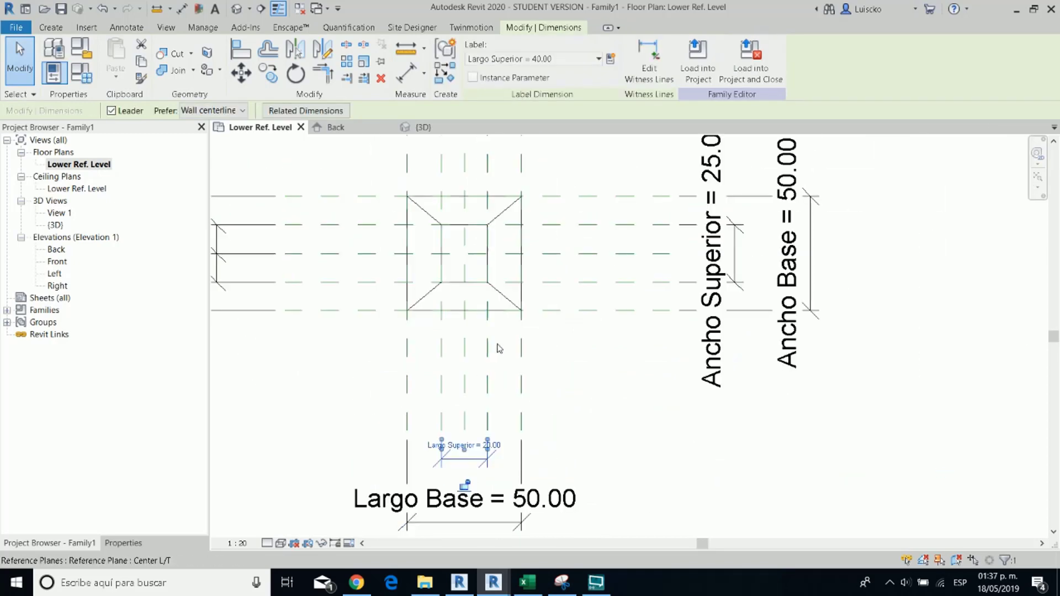
# Step: Set the Largo Base dimension to 70 to flex the blend's base length
pyautogui.scroll(-1, 499, 348)
pyautogui.moveTo(499, 348); pyautogui.dragTo(480, 303, button='middle')
pyautogui.scroll(1, 500, 330)
pyautogui.click(461, 460)
pyautogui.click(452, 451)
pyautogui.write('7')
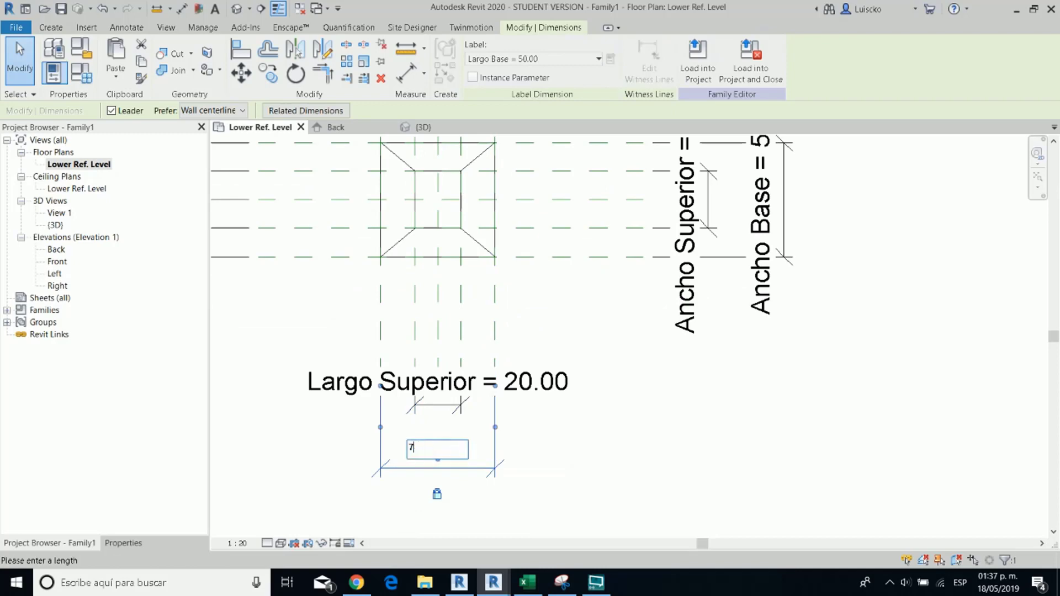
pyautogui.press('Return')
pyautogui.scroll(-1, 587, 425)
# Step: Set the Ancho Base dimension to 80 to flex the blend's base width, and clear the selection
pyautogui.moveTo(618, 299); pyautogui.dragTo(554, 431, button='middle')
pyautogui.click(557, 433)
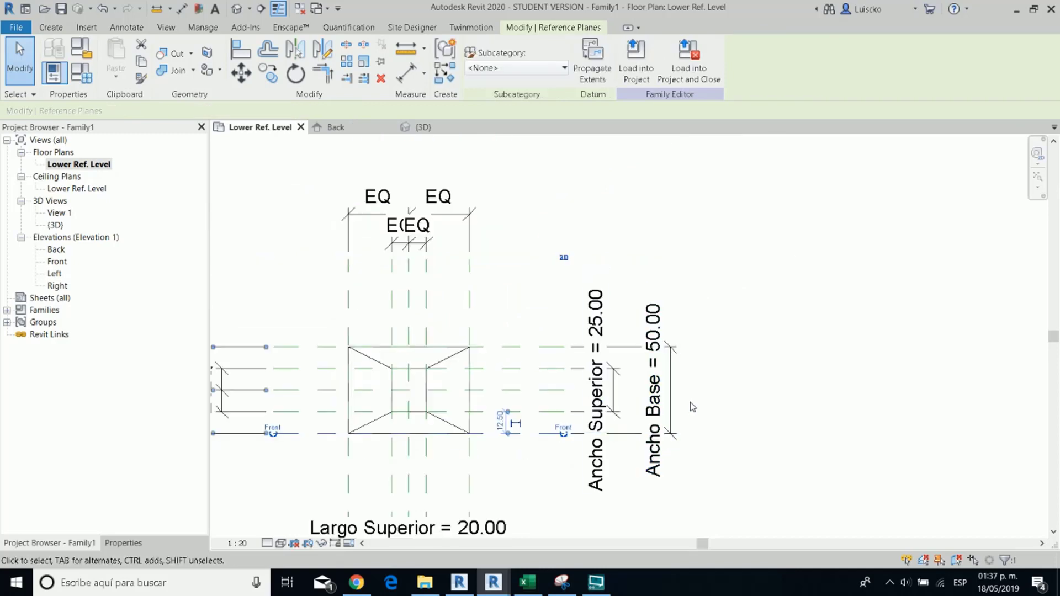
pyautogui.click(676, 402)
pyautogui.click(659, 366)
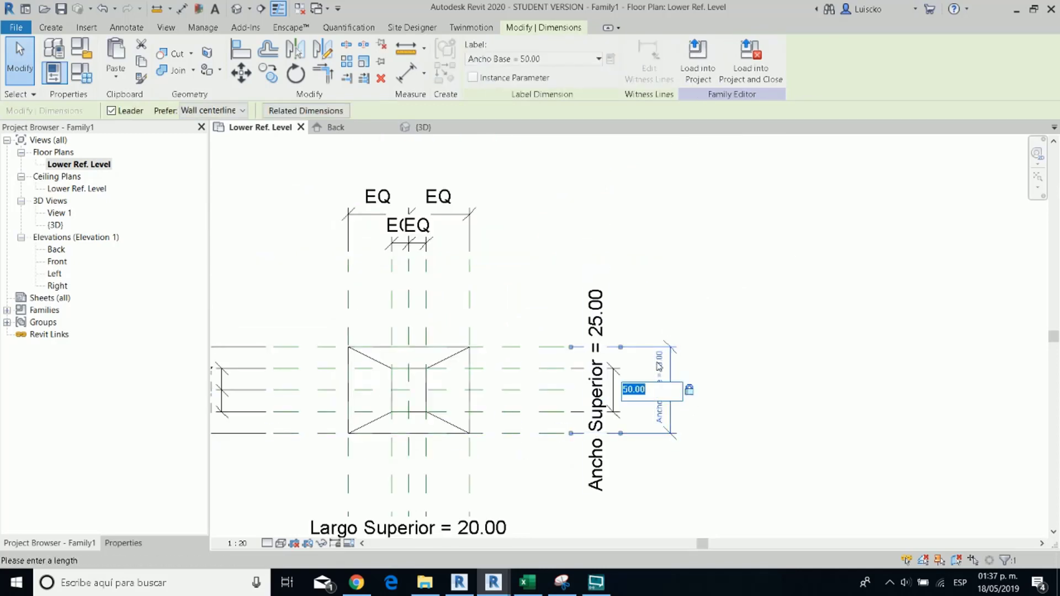
pyautogui.write('80')
pyautogui.press('Return')
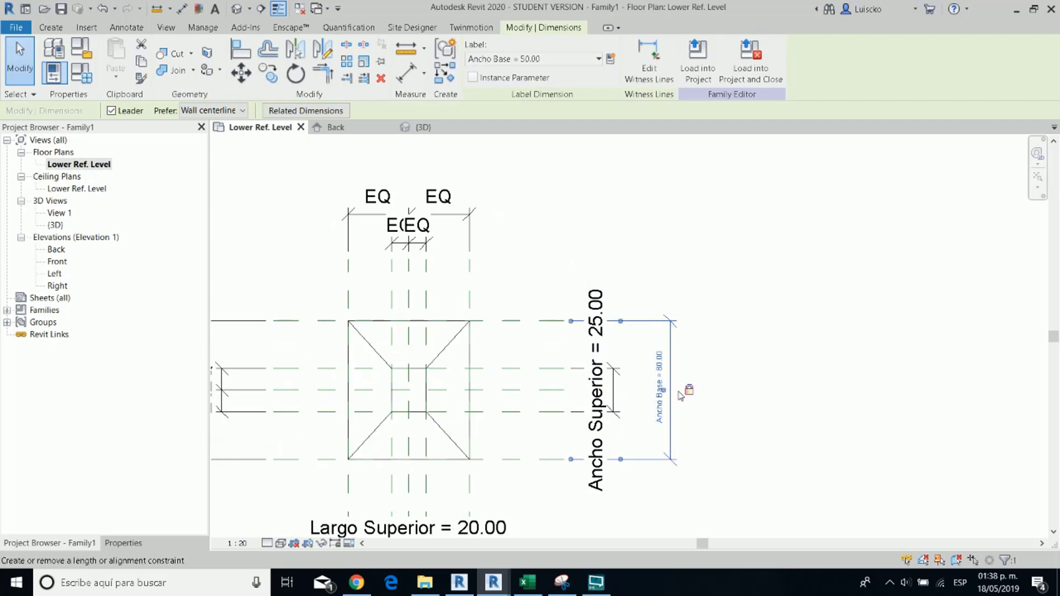
pyautogui.moveTo(434, 417); pyautogui.dragTo(450, 405, button='middle')
pyautogui.click(337, 391)
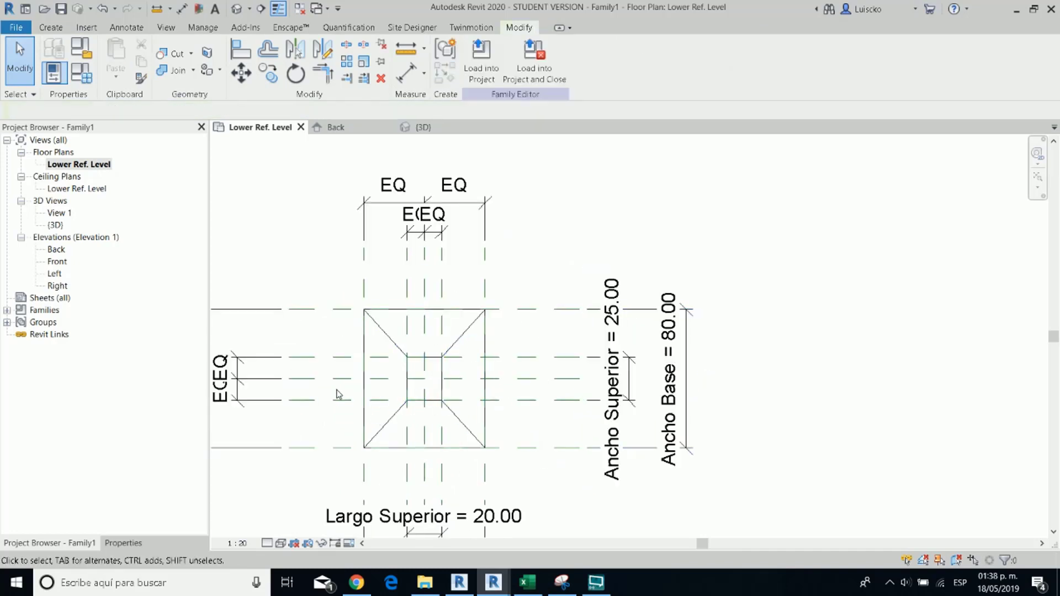
# Step: Inspect the blend's top boundary sketch against the inner reference planes, trying Align on its edge, and finish the sketch
pyautogui.click(364, 368)
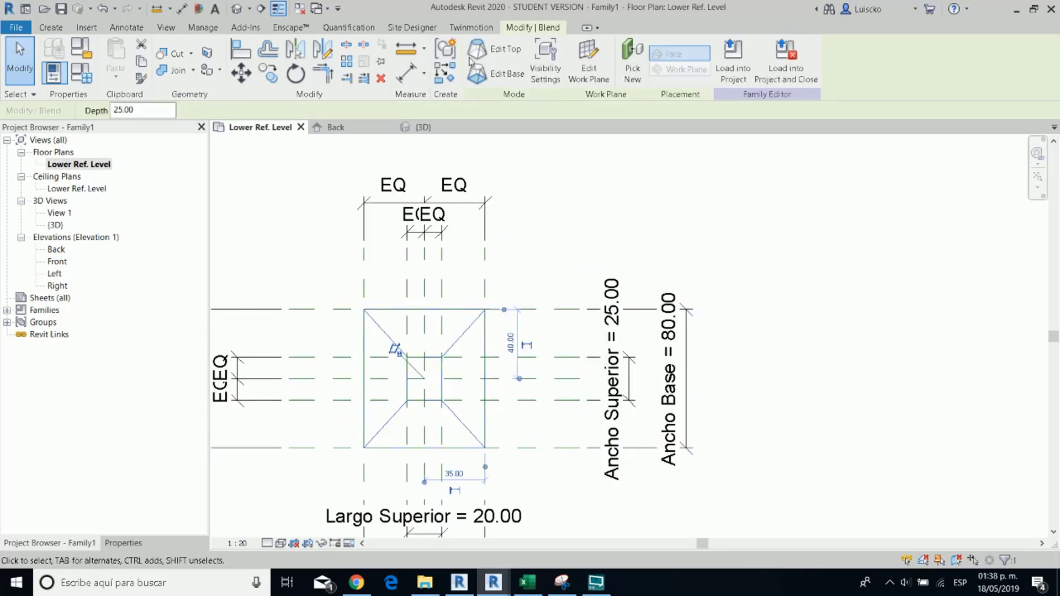
pyautogui.click(479, 65)
pyautogui.click(406, 374)
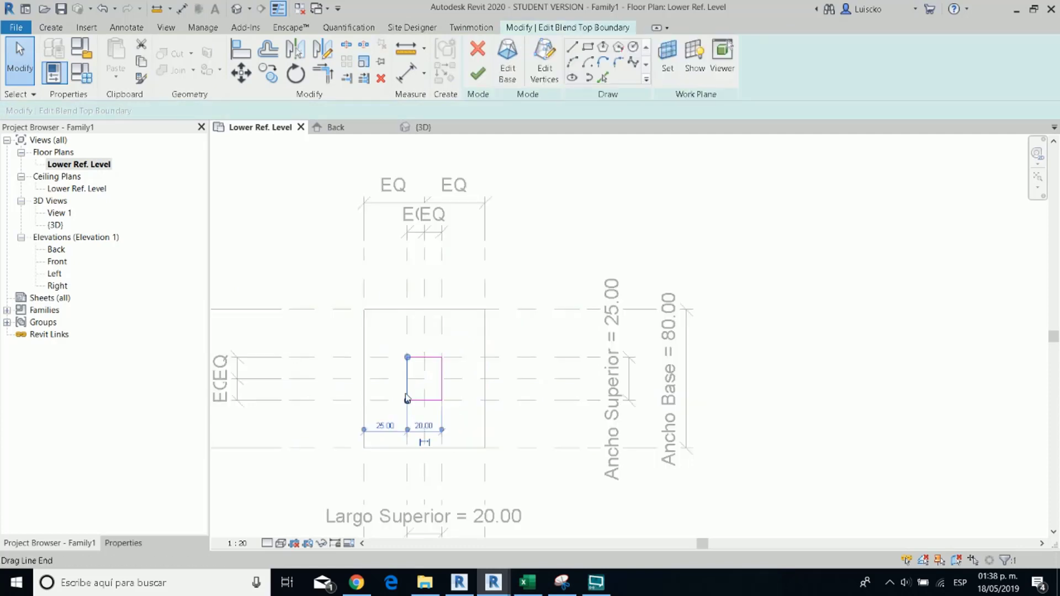
pyautogui.click(395, 337)
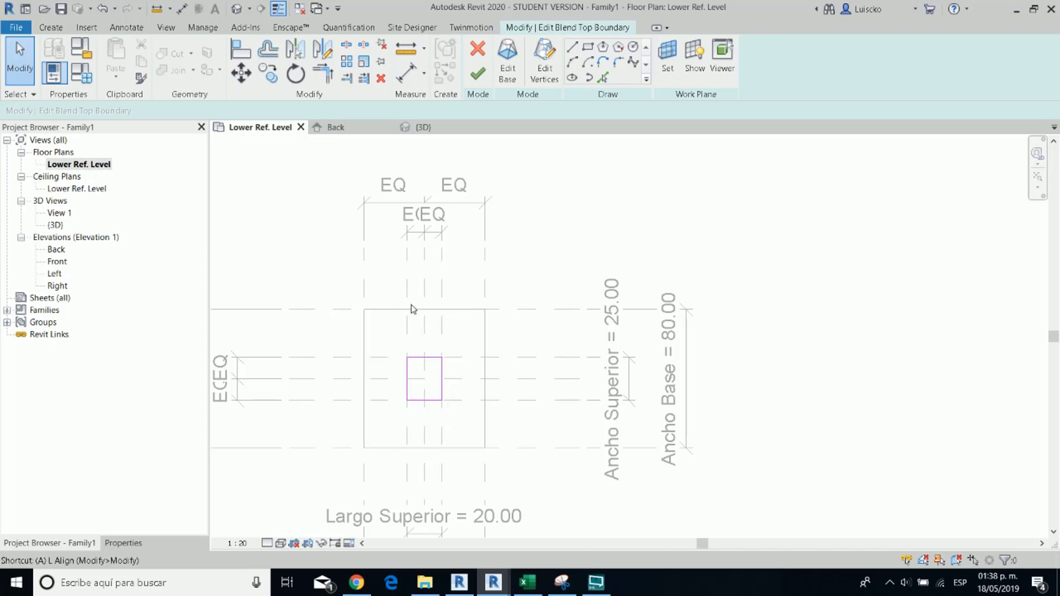
pyautogui.press('a')
pyautogui.press('l')
pyautogui.click(407, 384)
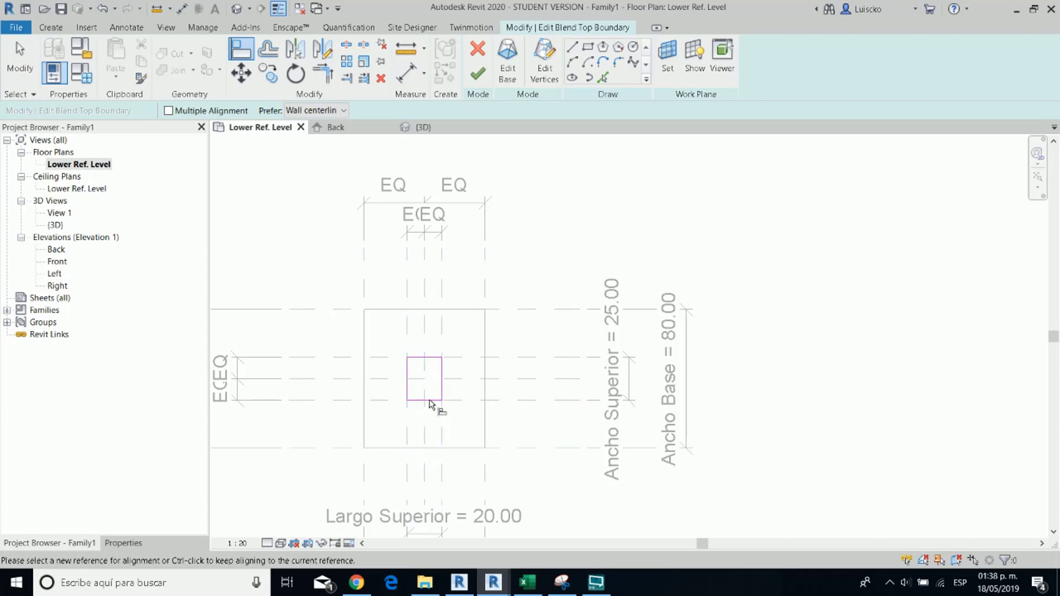
pyautogui.press('Escape')
pyautogui.press('Escape')
pyautogui.click(478, 66)
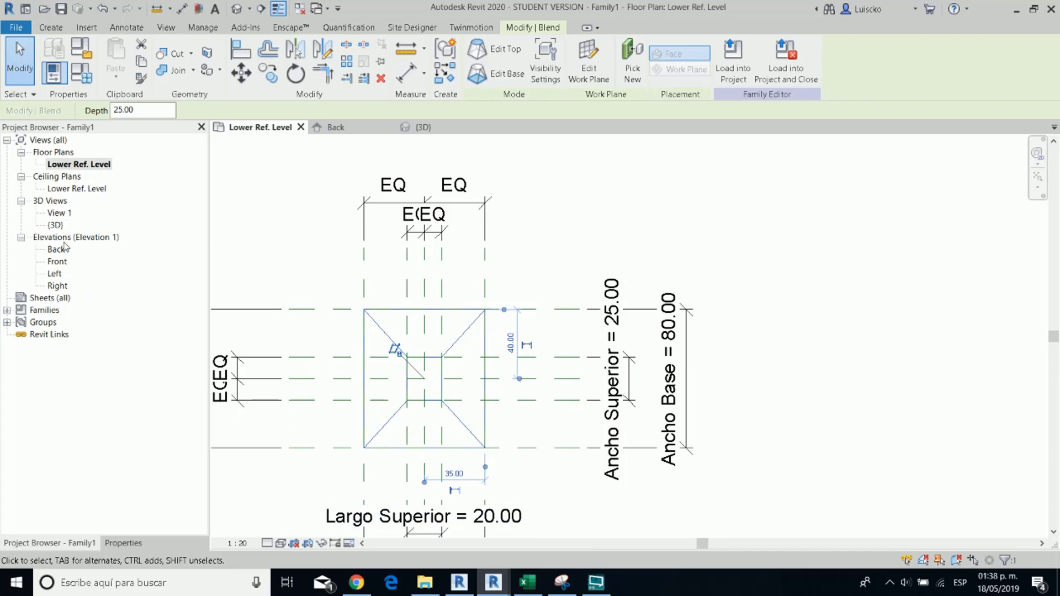
# Step: In the Front elevation, align the blend's base with the Lower Ref. Level and lock it there
pyautogui.doubleClick(58, 262)
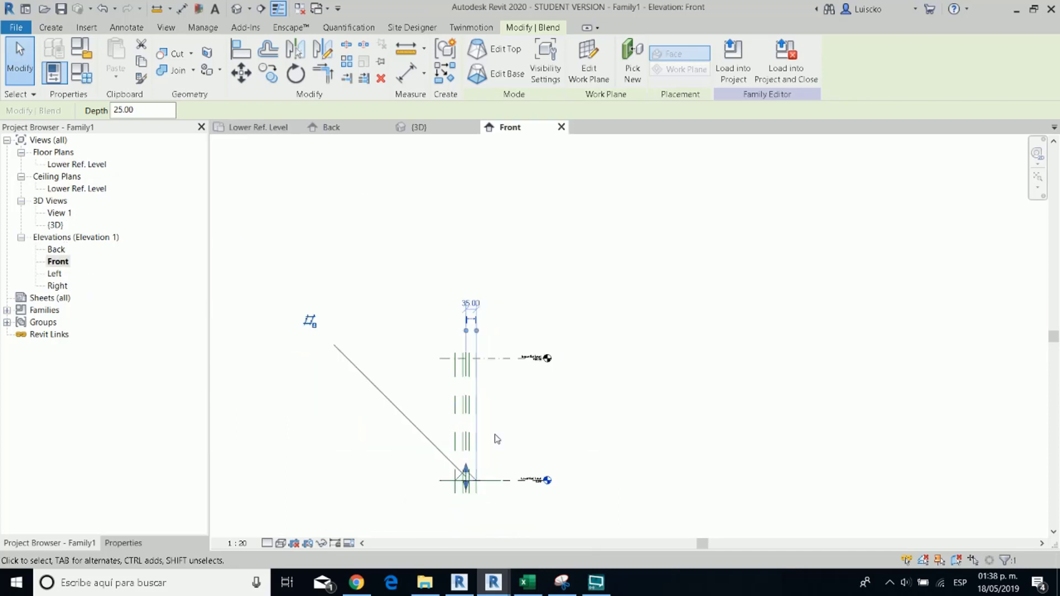
pyautogui.scroll(4, 495, 438)
pyautogui.scroll(-2, 568, 462)
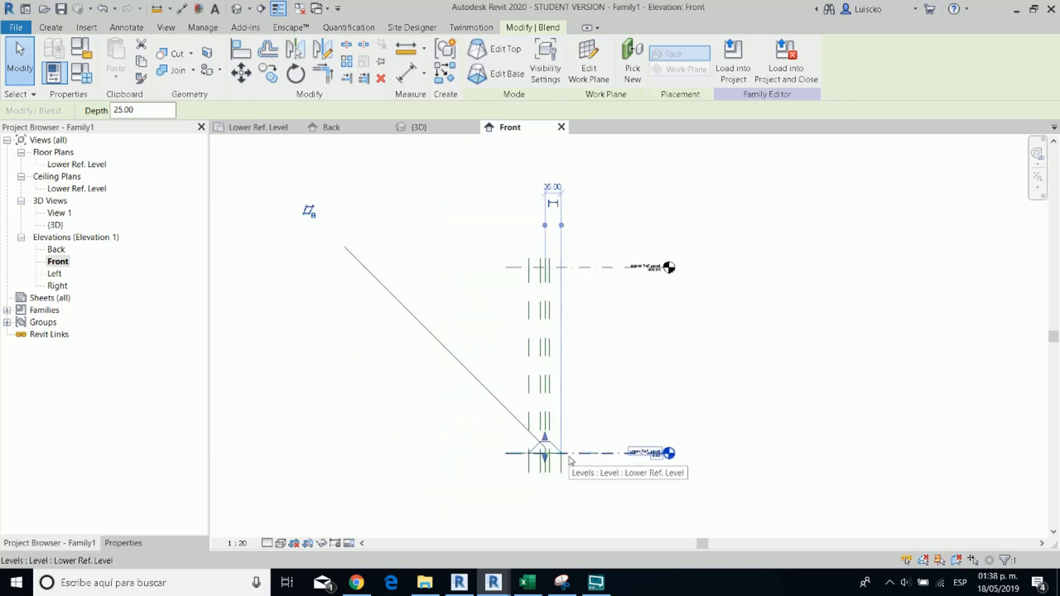
pyautogui.scroll(3, 569, 461)
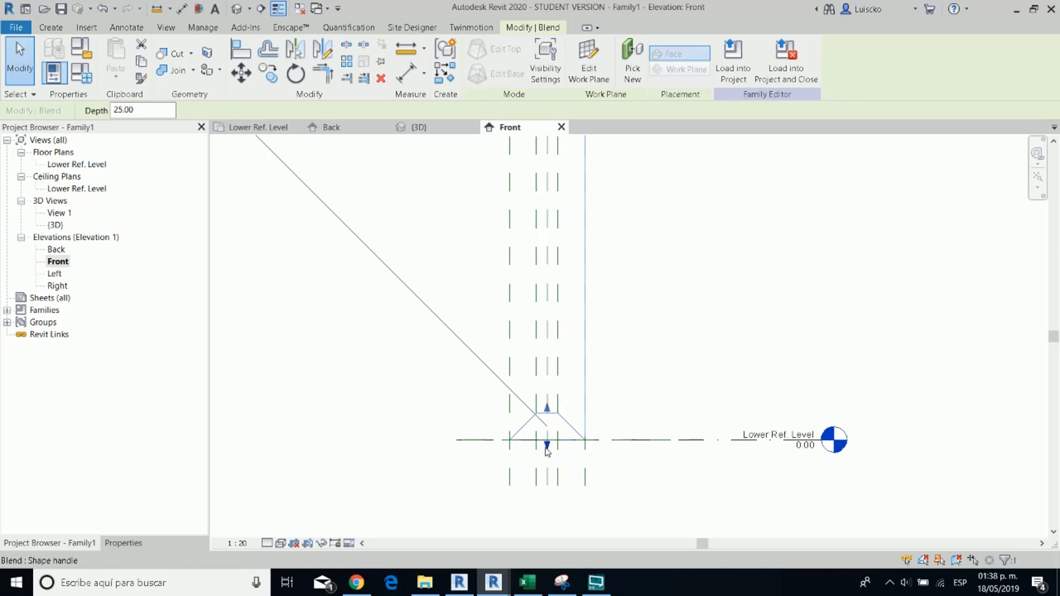
pyautogui.moveTo(547, 446); pyautogui.dragTo(549, 437)
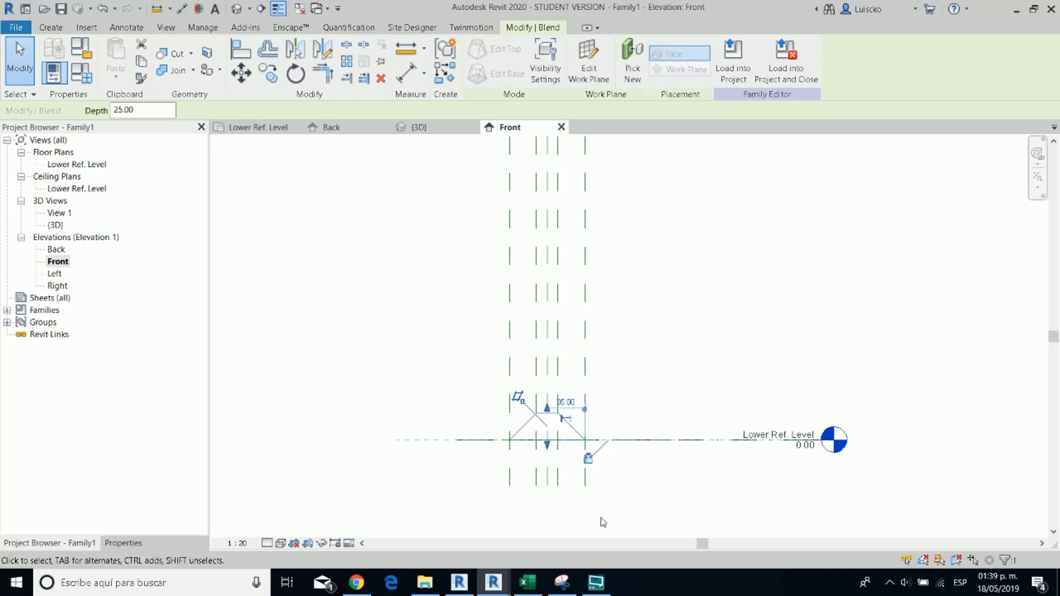
# Step: Stretch the blend's top up to the Upper Ref Level and lock it to that level
pyautogui.scroll(-2, 640, 464)
pyautogui.moveTo(640, 462); pyautogui.dragTo(608, 503, button='middle')
pyautogui.scroll(2, 559, 471)
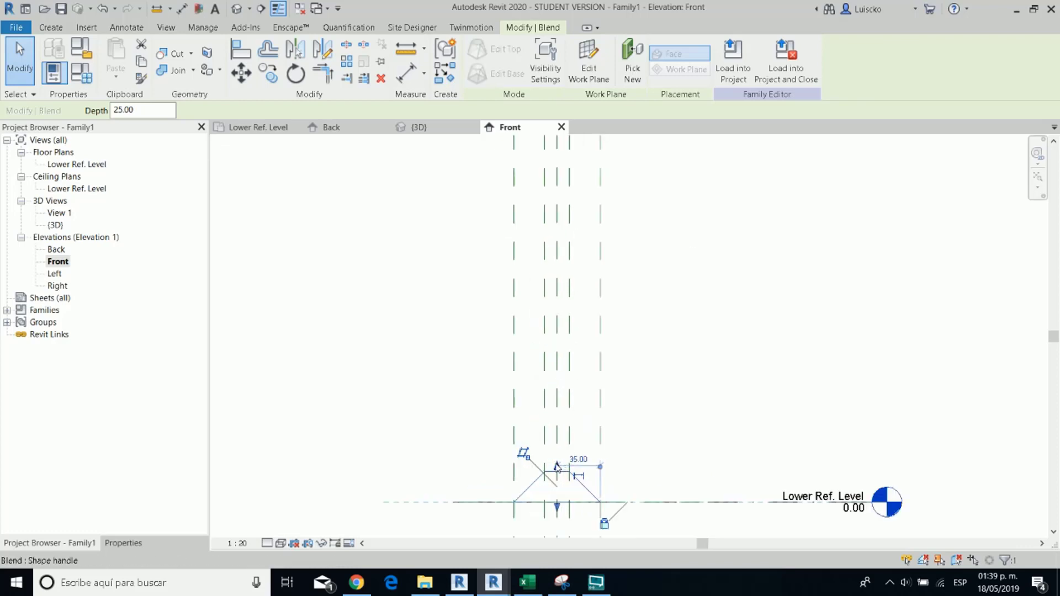
pyautogui.click(654, 444)
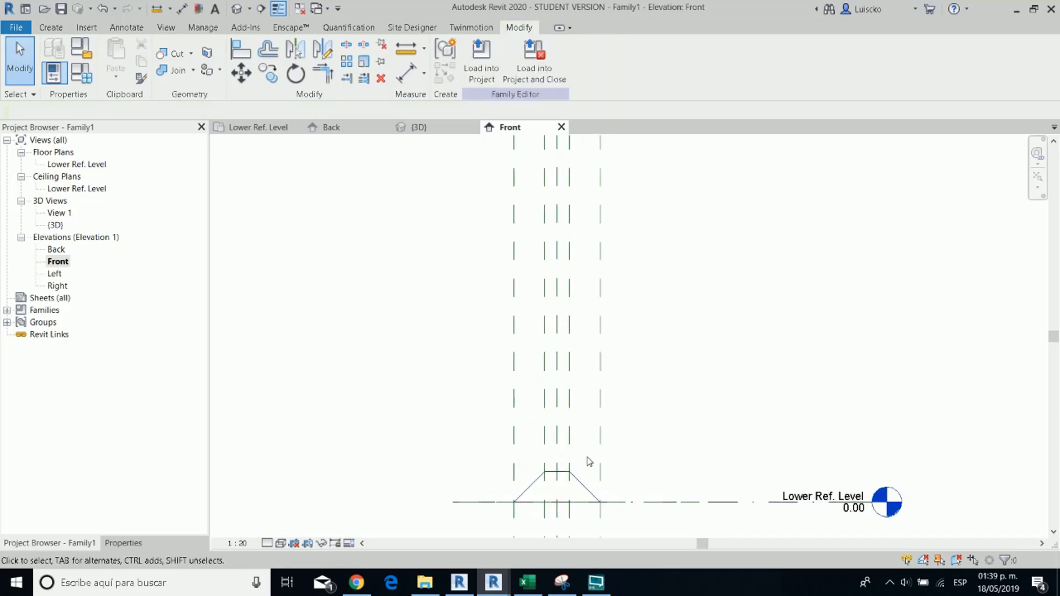
pyautogui.click(565, 471)
pyautogui.moveTo(558, 467); pyautogui.dragTo(557, 386)
pyautogui.scroll(-2, 607, 331)
pyautogui.moveTo(642, 240); pyautogui.dragTo(618, 436, button='middle')
pyautogui.moveTo(584, 417); pyautogui.dragTo(591, 208)
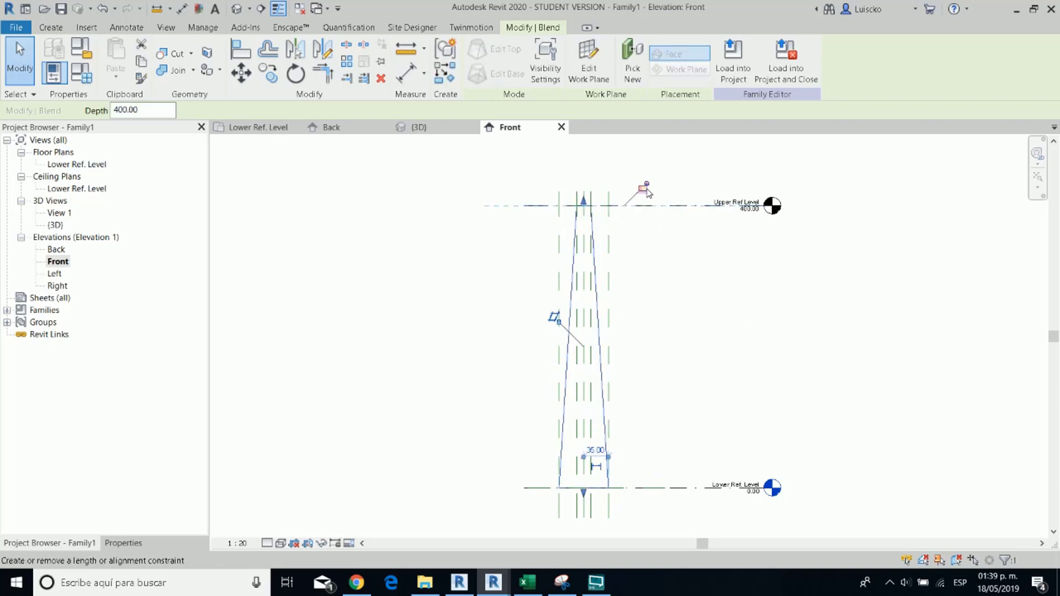
pyautogui.click(642, 188)
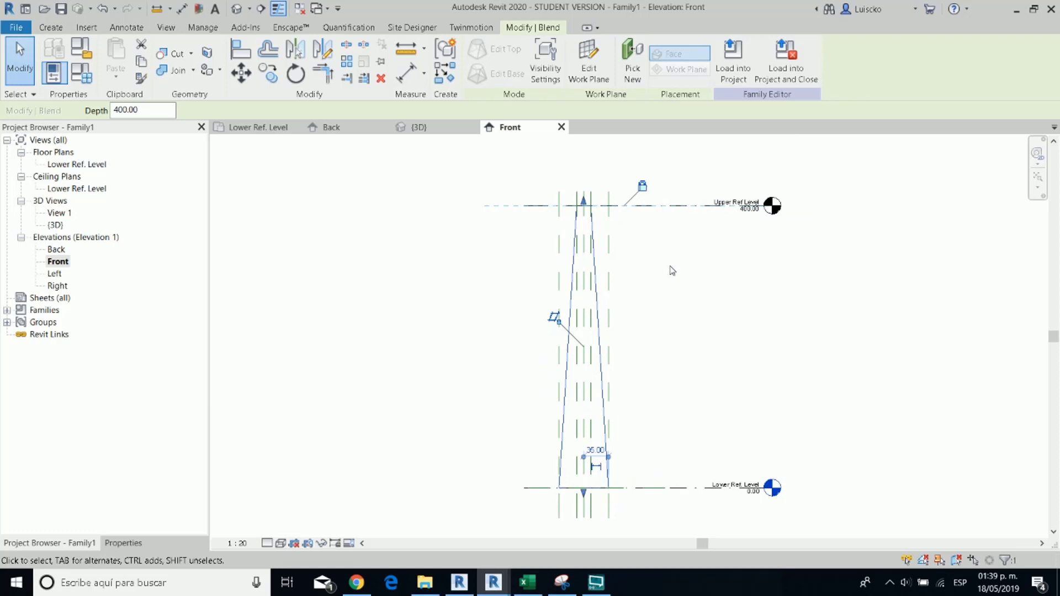
pyautogui.click(684, 393)
# Step: Set the Upper Ref Level's elevation to 300 to flex the column's height
pyautogui.moveTo(667, 487); pyautogui.dragTo(603, 441, button='middle')
pyautogui.moveTo(665, 321); pyautogui.dragTo(655, 462, button='middle')
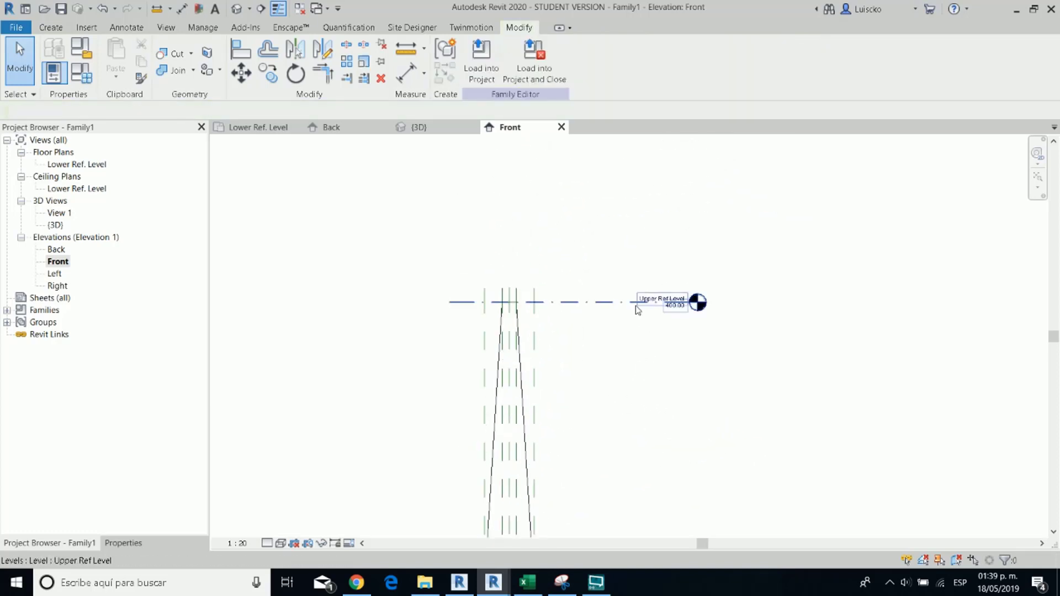
pyautogui.scroll(-1, 644, 356)
pyautogui.moveTo(643, 350); pyautogui.dragTo(628, 329, button='middle')
pyautogui.click(588, 288)
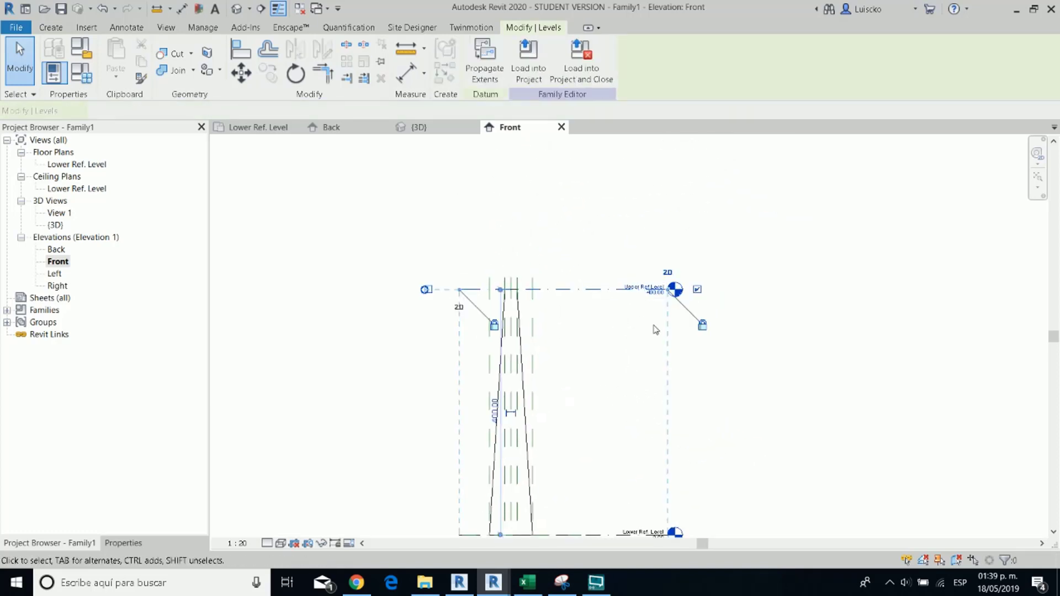
pyautogui.scroll(2, 654, 326)
pyautogui.click(644, 304)
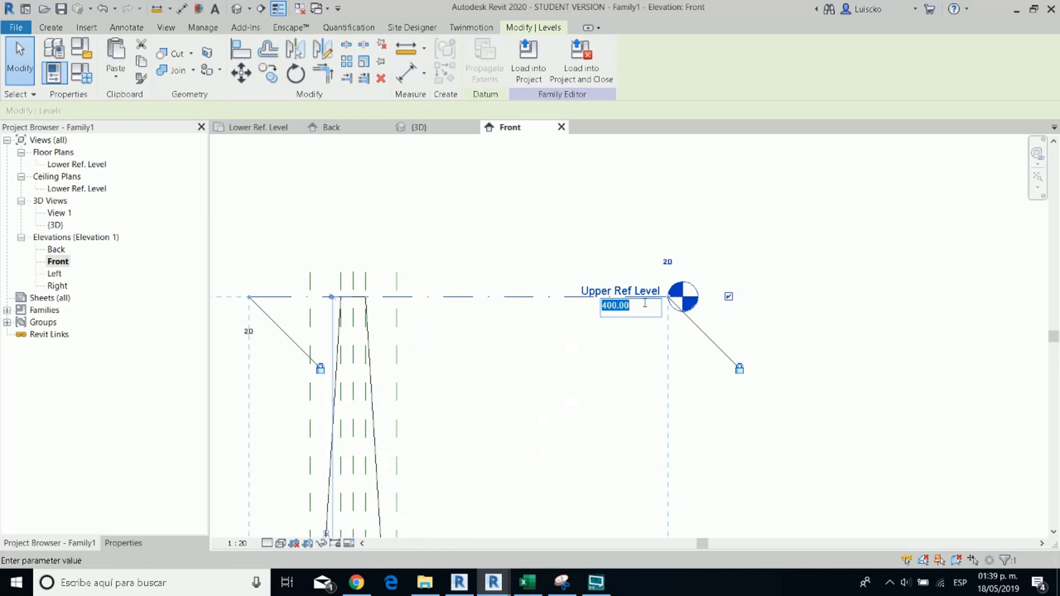
pyautogui.write('300')
pyautogui.press('Return')
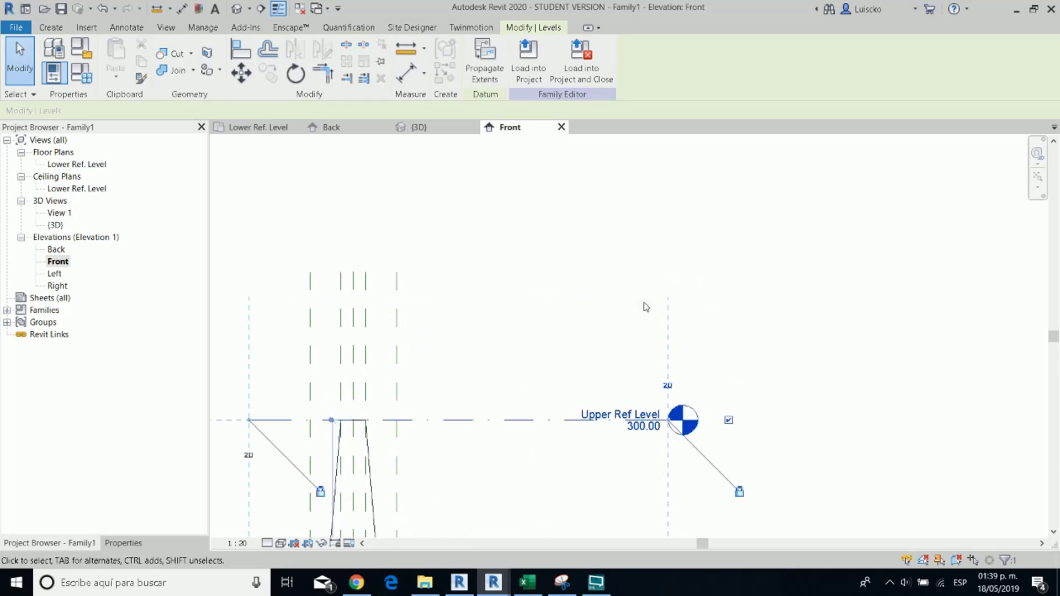
# Step: Show the tapered column in the 3D view with the Shaded visual style
pyautogui.scroll(-4, 644, 354)
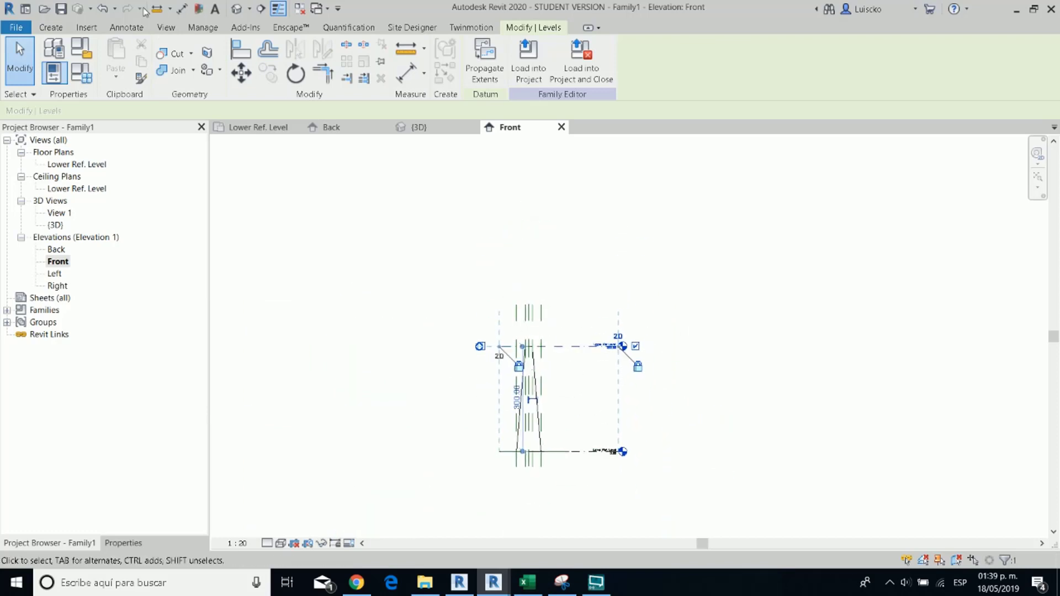
pyautogui.click(237, 8)
pyautogui.scroll(-3, 387, 375)
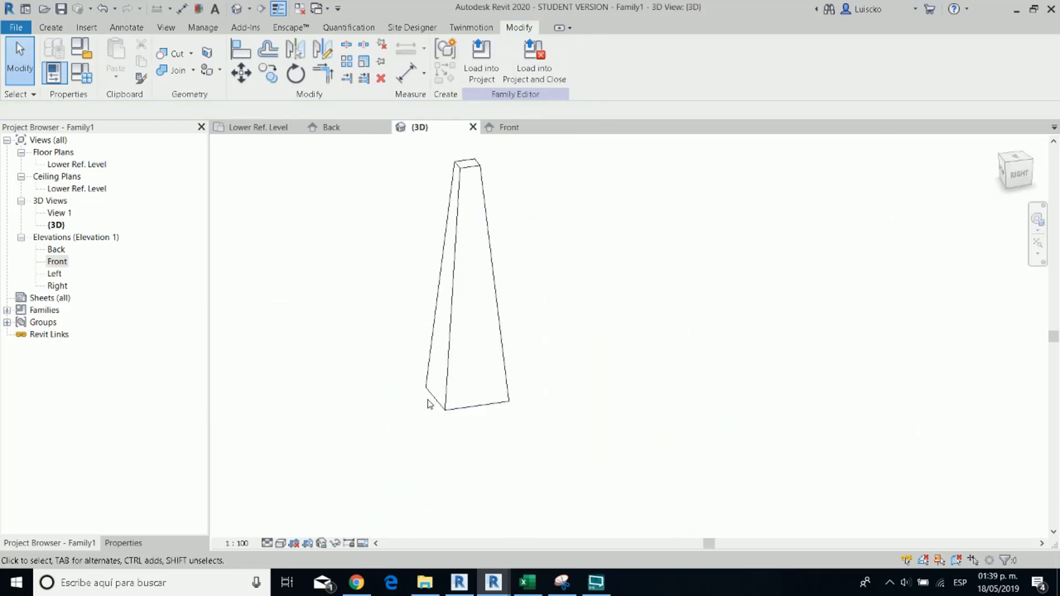
pyautogui.moveTo(428, 402)
pyautogui.keyDown('shift'); pyautogui.mouseDown(button='middle')
pyautogui.moveTo(565, 418)
pyautogui.moveTo(412, 395)
pyautogui.mouseUp(button='middle'); pyautogui.keyUp('shift')
pyautogui.keyDown('shift'); pyautogui.moveTo(544, 430); pyautogui.dragTo(499, 397, button='middle'); pyautogui.keyUp('shift')
pyautogui.click(124, 543)
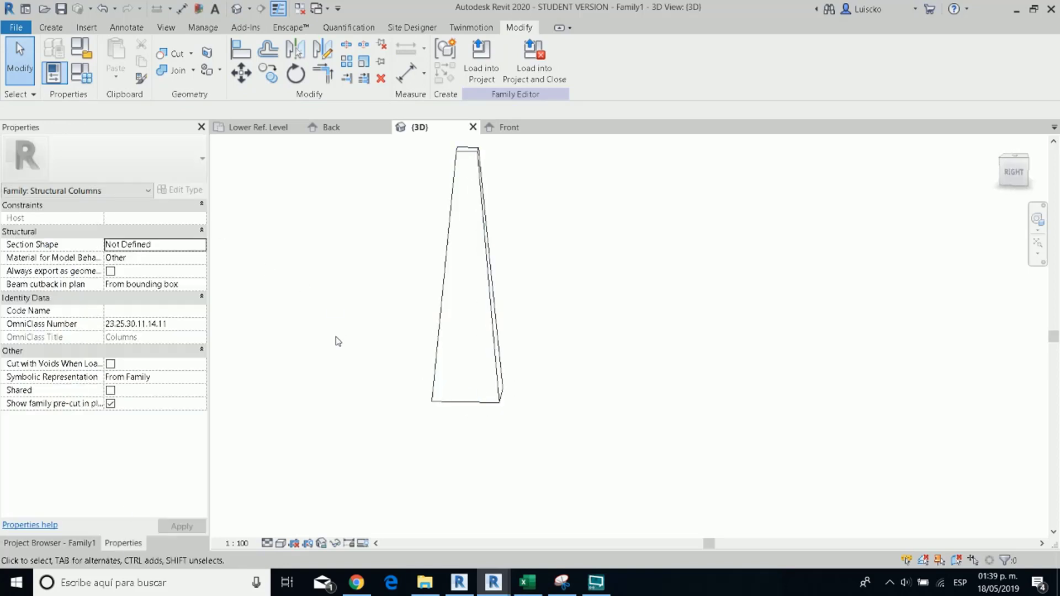
pyautogui.click(280, 544)
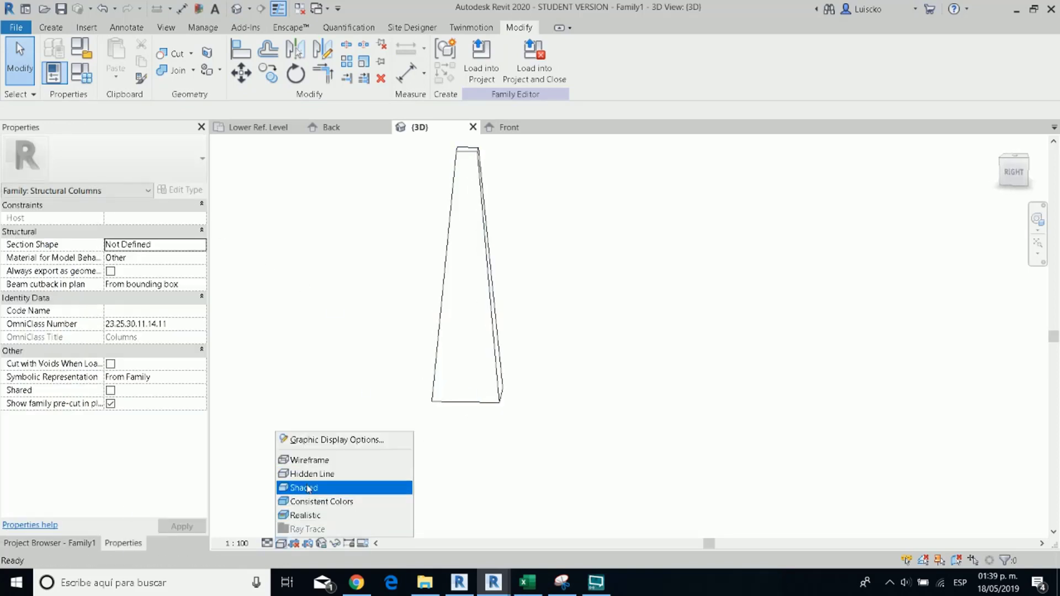
pyautogui.click(309, 487)
# Step: Associate the blend's Material property with the existing Structural Material family parameter, and clear the selection
pyautogui.scroll(-1, 396, 310)
pyautogui.scroll(3, 395, 312)
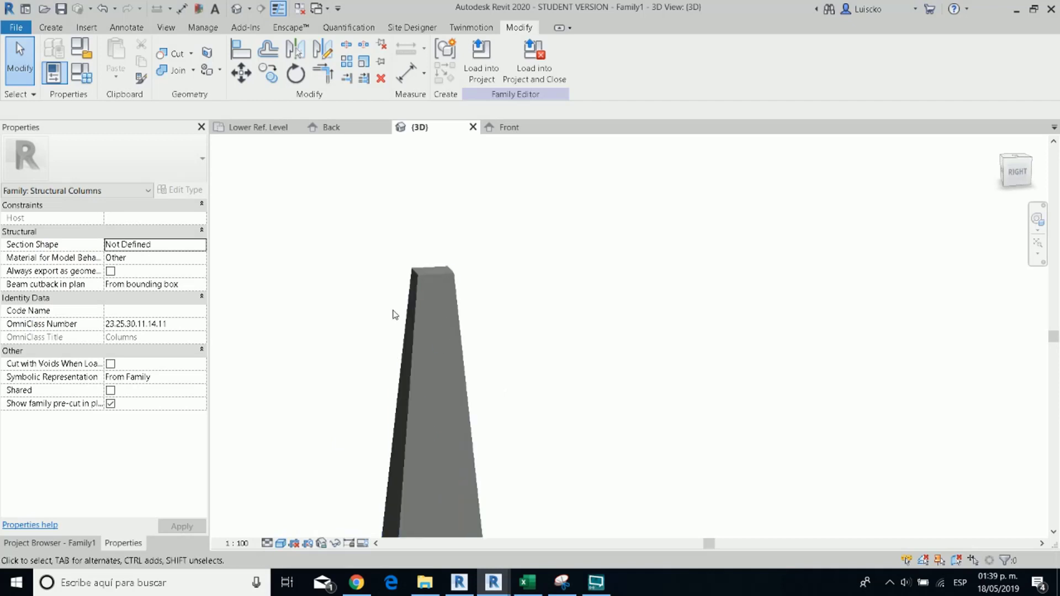
pyautogui.click(414, 319)
pyautogui.scroll(2, 383, 298)
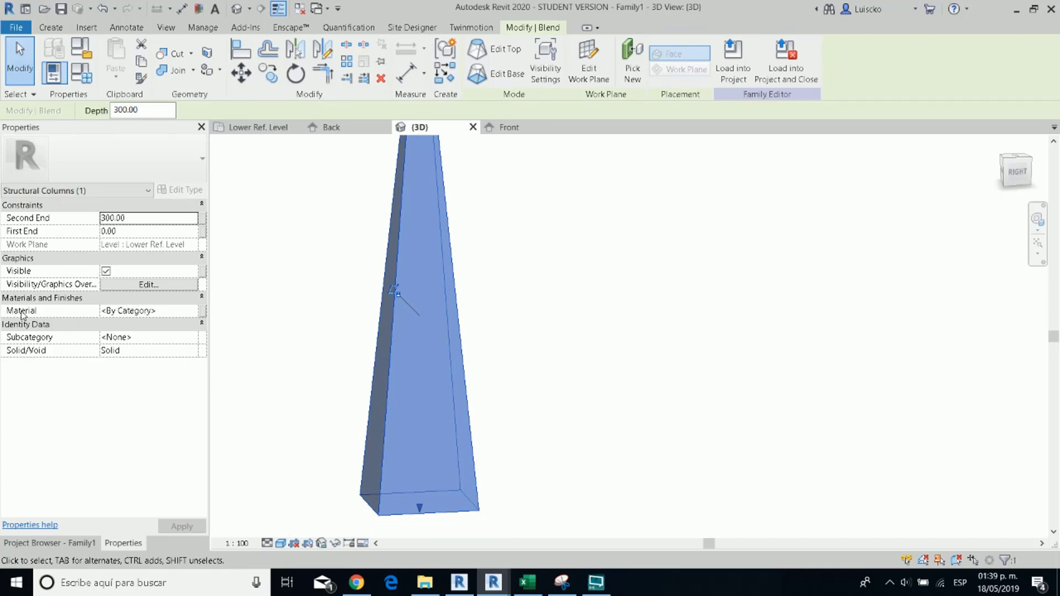
pyautogui.click(205, 311)
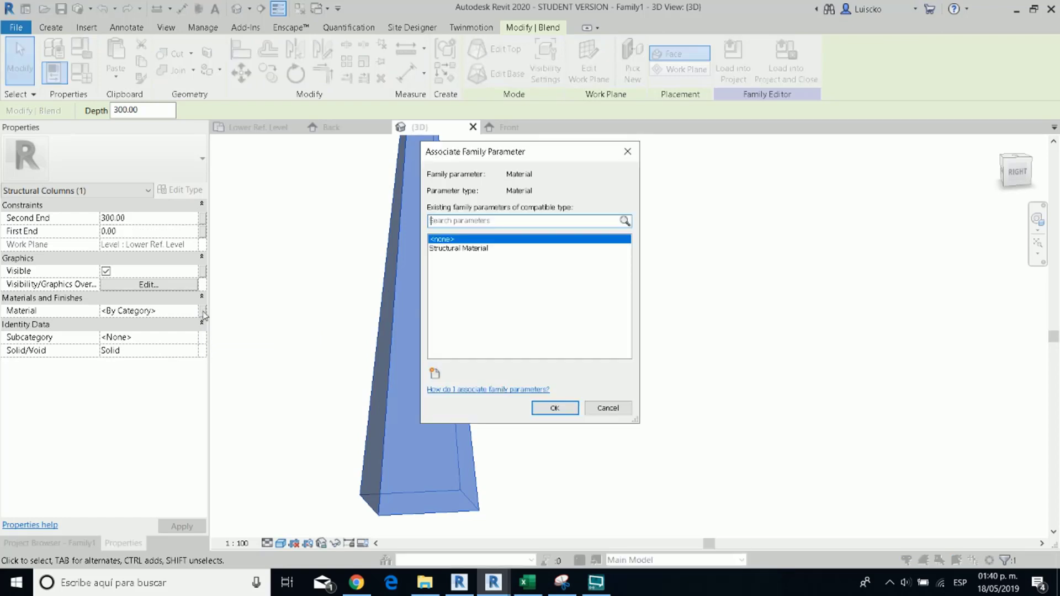
pyautogui.click(470, 249)
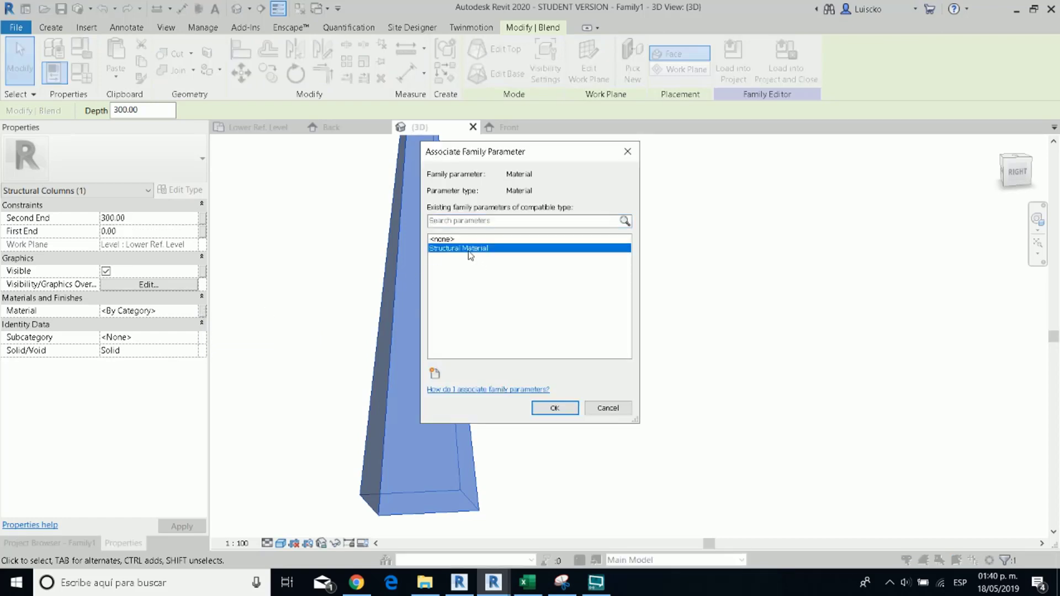
pyautogui.click(433, 374)
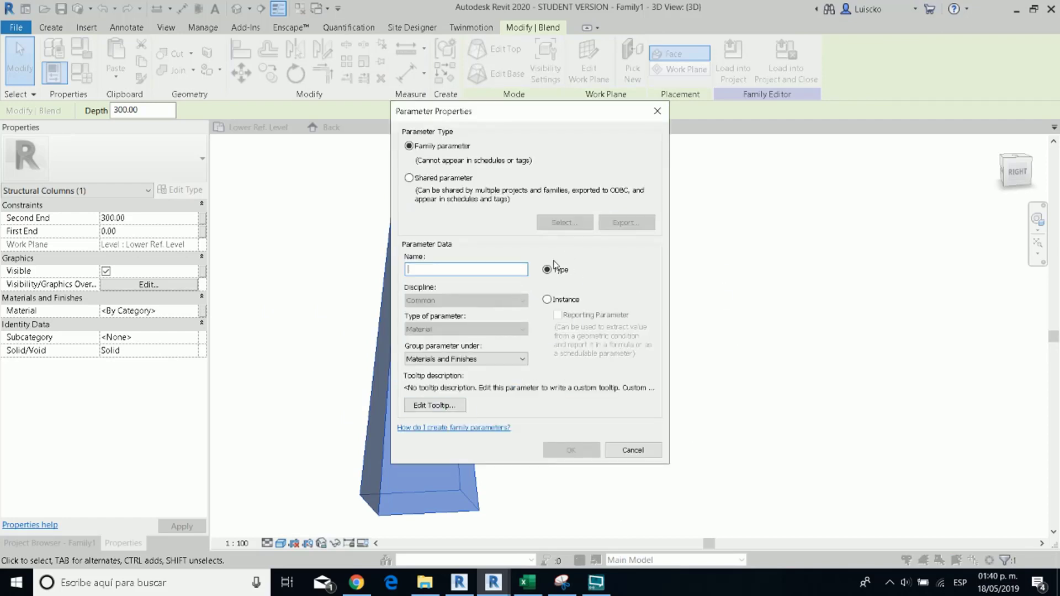
pyautogui.click(623, 452)
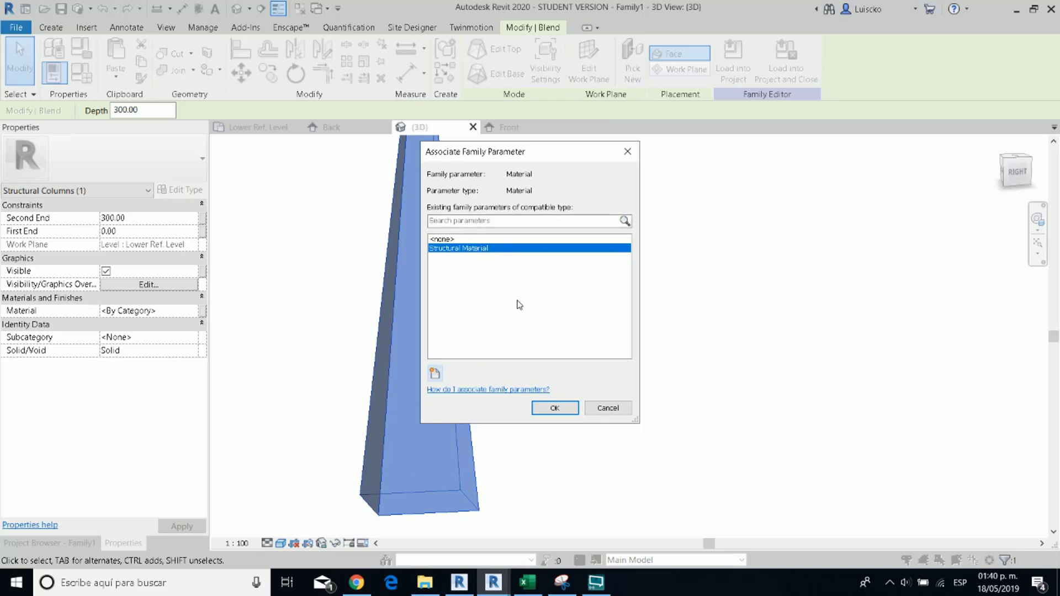
pyautogui.click(555, 407)
pyautogui.click(251, 332)
# Step: Examine the column from several sides in 3D and review its material and dimension parameters in Family Types
pyautogui.scroll(-3, 276, 338)
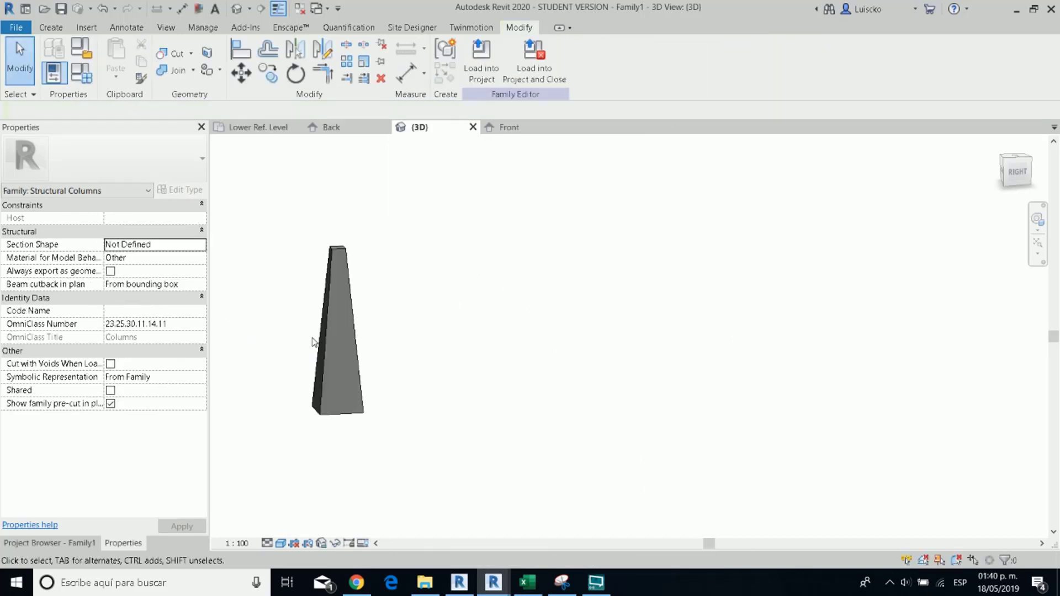
pyautogui.keyDown('shift'); pyautogui.moveTo(312, 341); pyautogui.dragTo(436, 360, button='middle'); pyautogui.keyUp('shift')
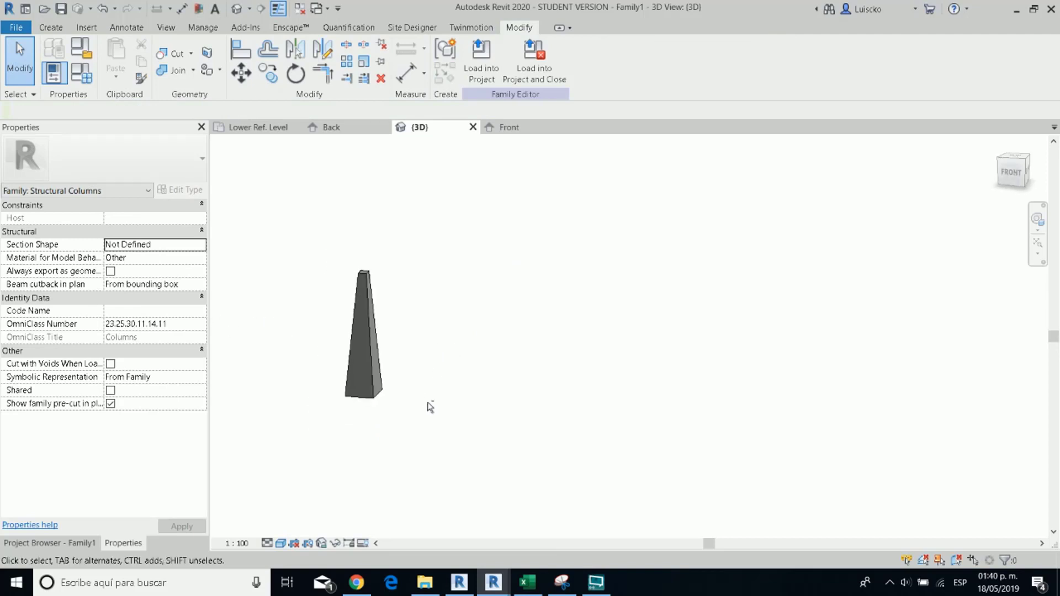
pyautogui.keyDown('shift'); pyautogui.moveTo(430, 407); pyautogui.dragTo(311, 409, button='middle'); pyautogui.keyUp('shift')
pyautogui.click(81, 72)
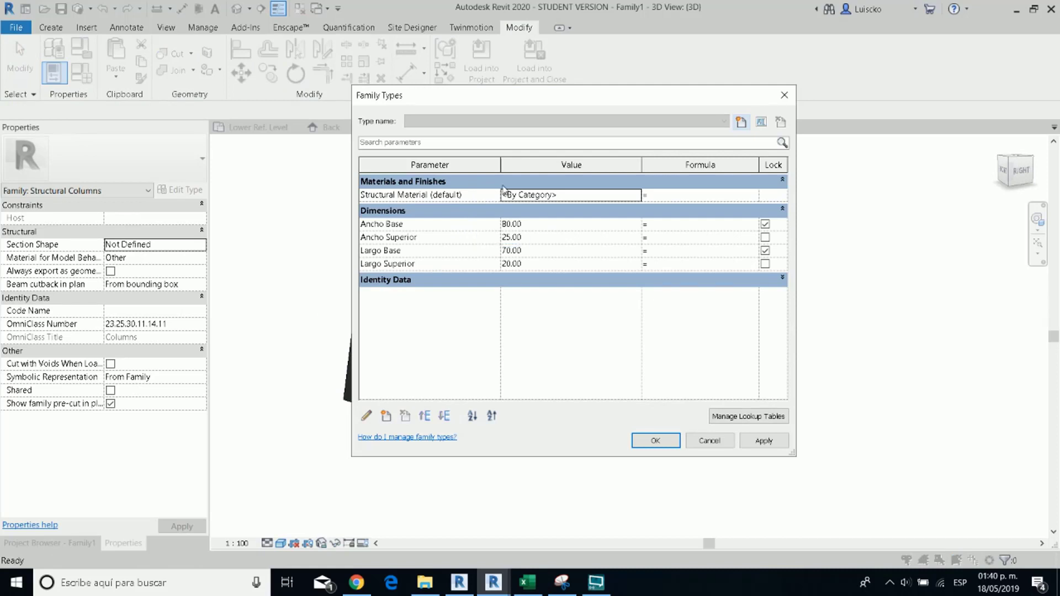
pyautogui.click(655, 440)
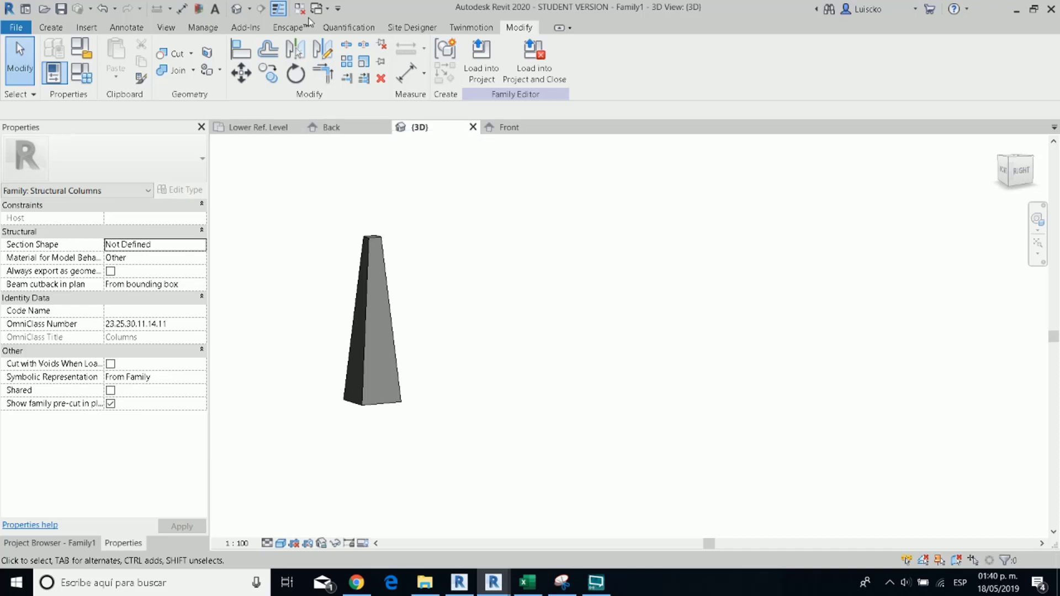
# Step: Close the family's inactive views and create a new project
pyautogui.click(298, 9)
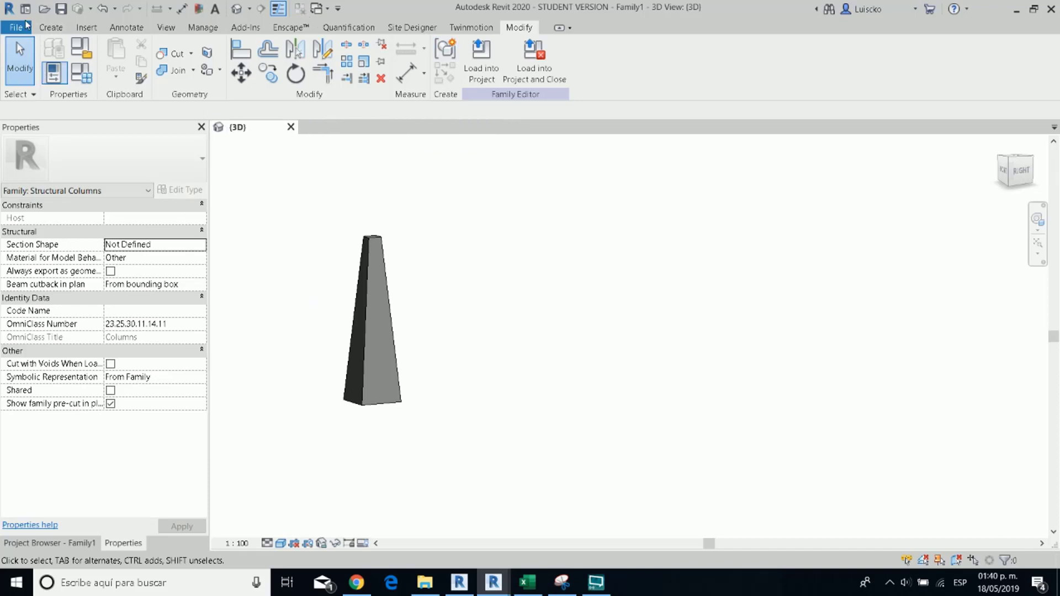
pyautogui.click(24, 28)
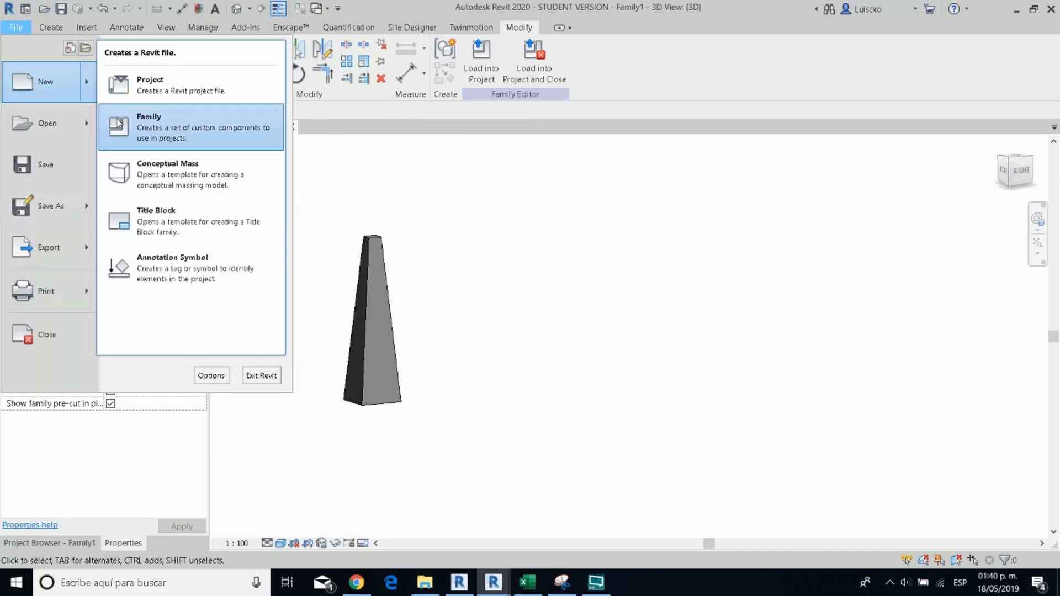
pyautogui.click(624, 376)
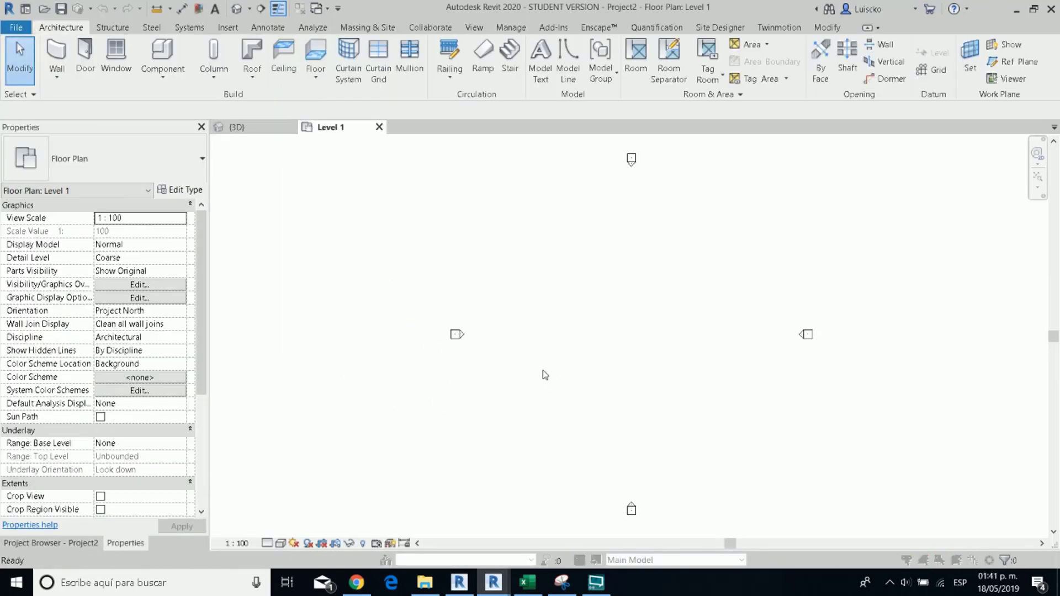
# Step: Set the project's length units to meters with 2 decimal places
pyautogui.press('u')
pyautogui.press('n')
pyautogui.click(557, 193)
pyautogui.click(557, 214)
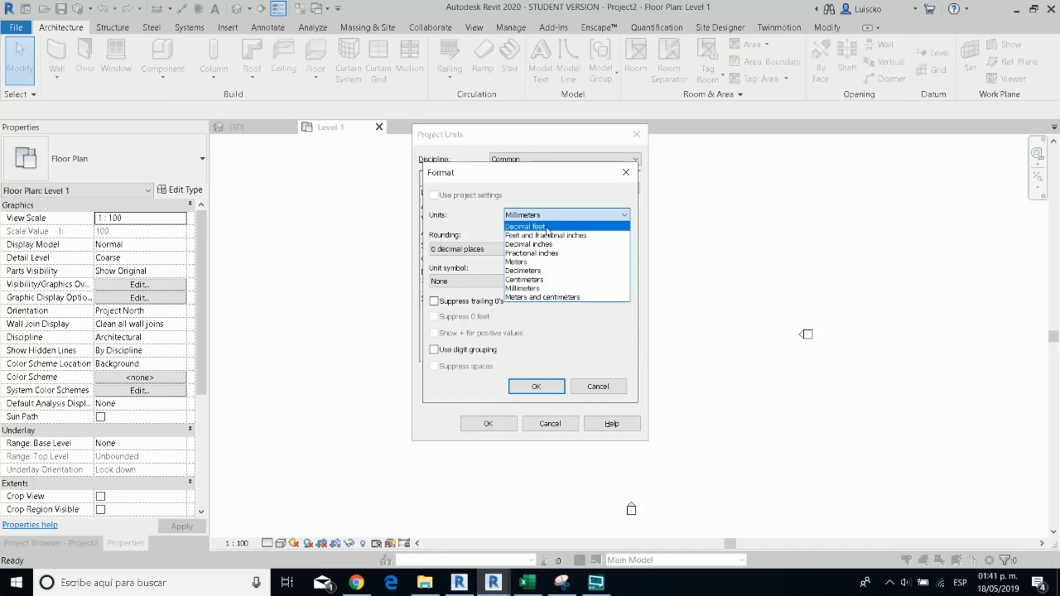
pyautogui.click(552, 259)
pyautogui.click(472, 249)
pyautogui.click(469, 277)
pyautogui.click(525, 387)
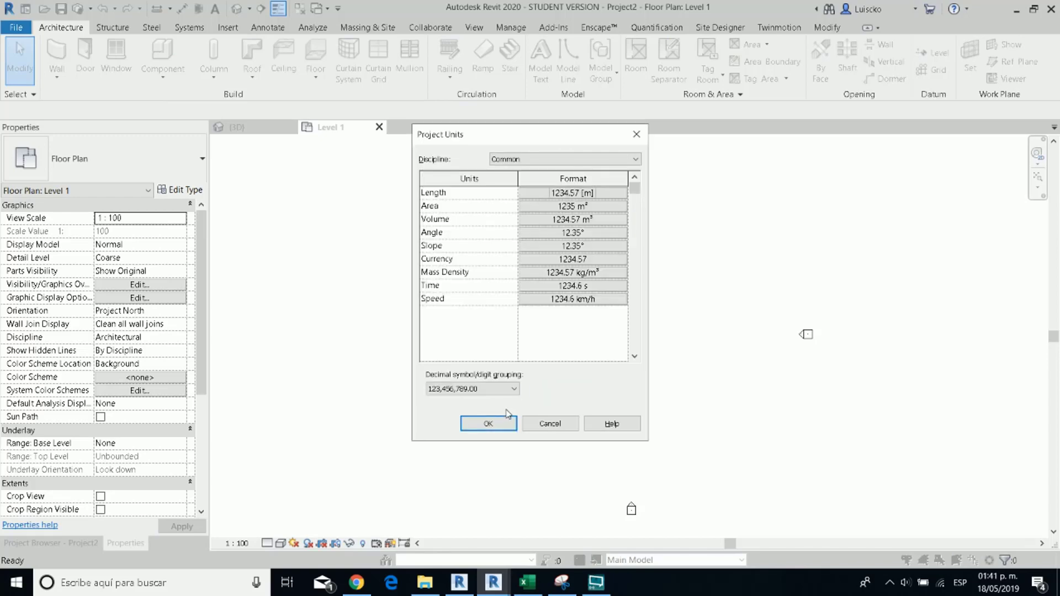
pyautogui.click(488, 423)
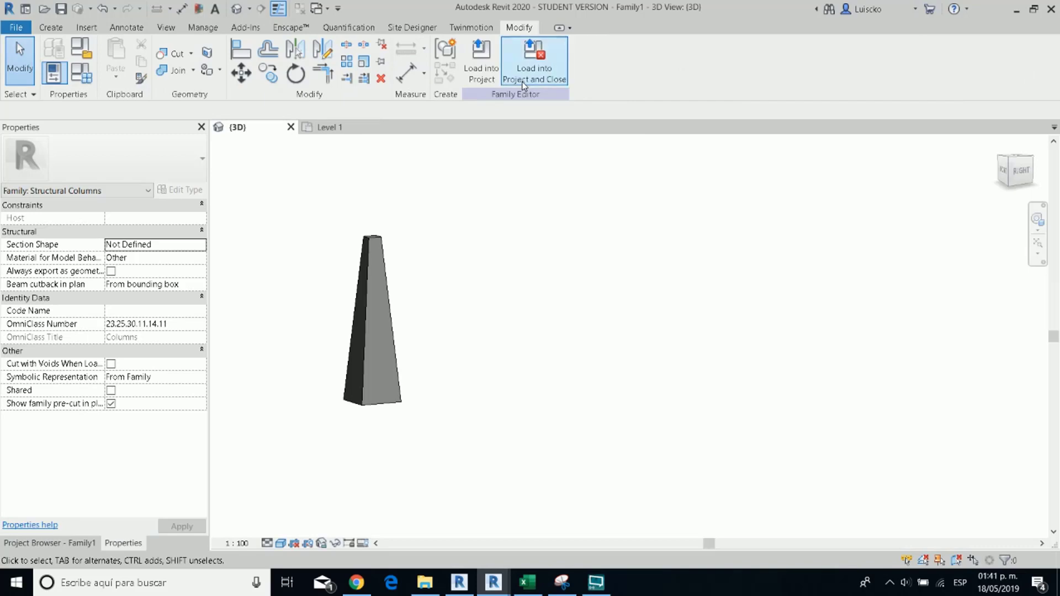
# Step: Load the tapered column family into the new project and place one vertical instance in the Level 1 plan
pyautogui.click(489, 69)
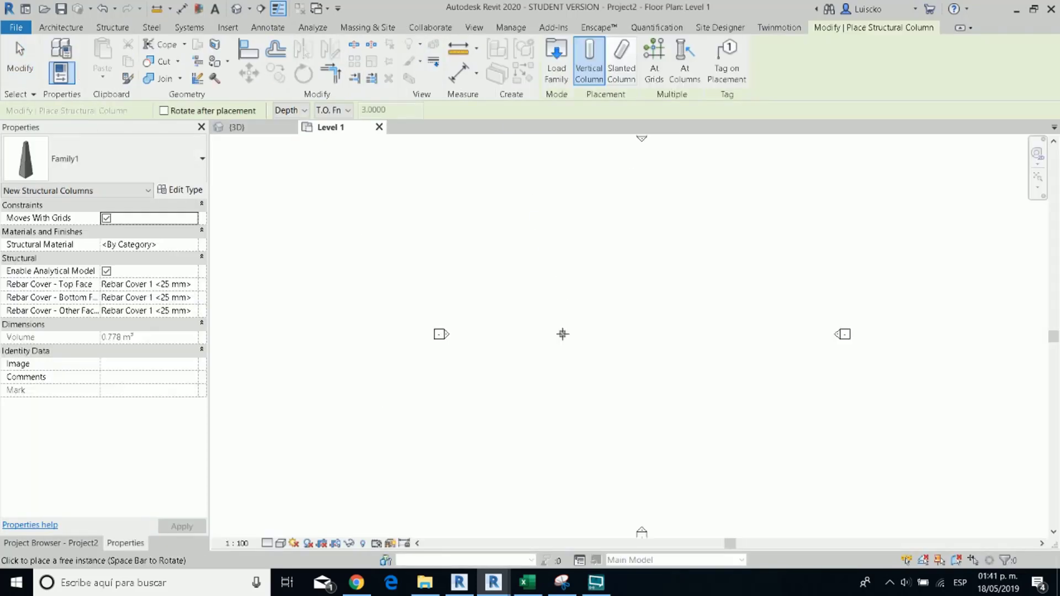
pyautogui.click(558, 337)
pyautogui.press('Escape')
pyautogui.press('Escape')
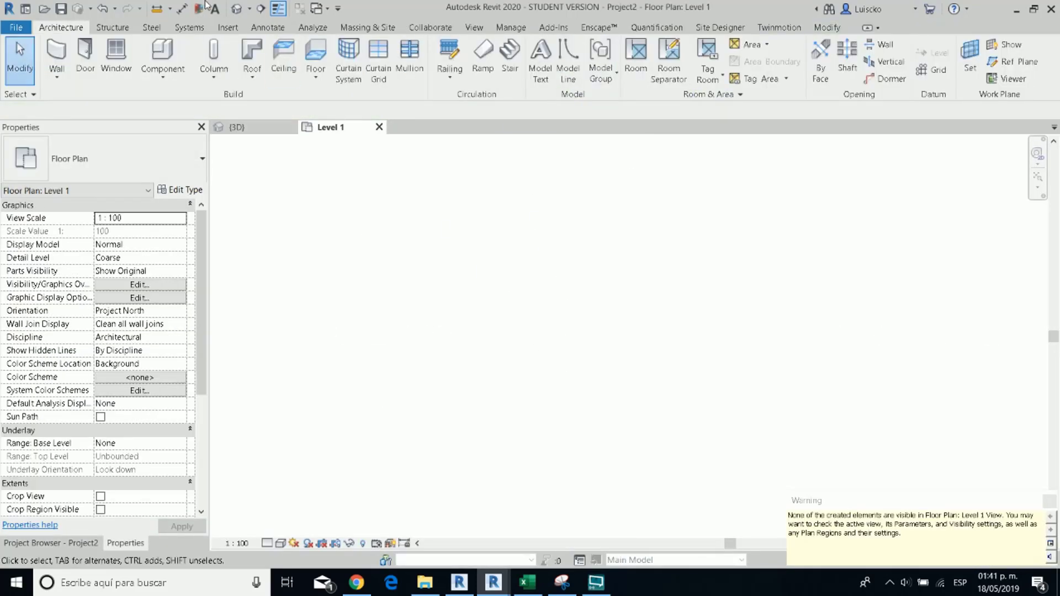
# Step: In the project's default 3D view, set the placed column's base level to Level 1 and its top level to Level 2
pyautogui.click(236, 8)
pyautogui.scroll(5, 502, 338)
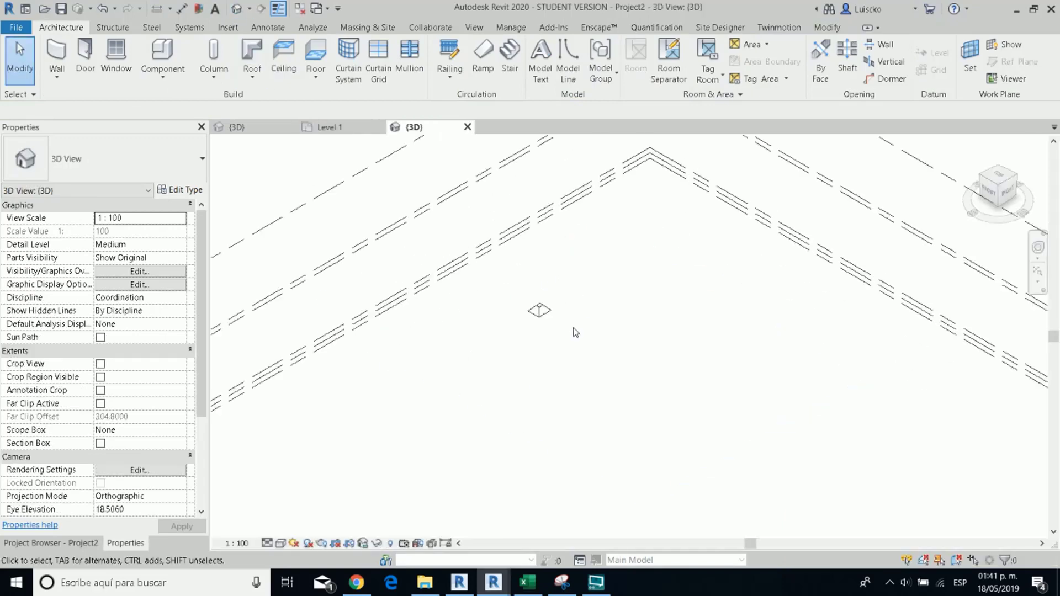
pyautogui.click(512, 285)
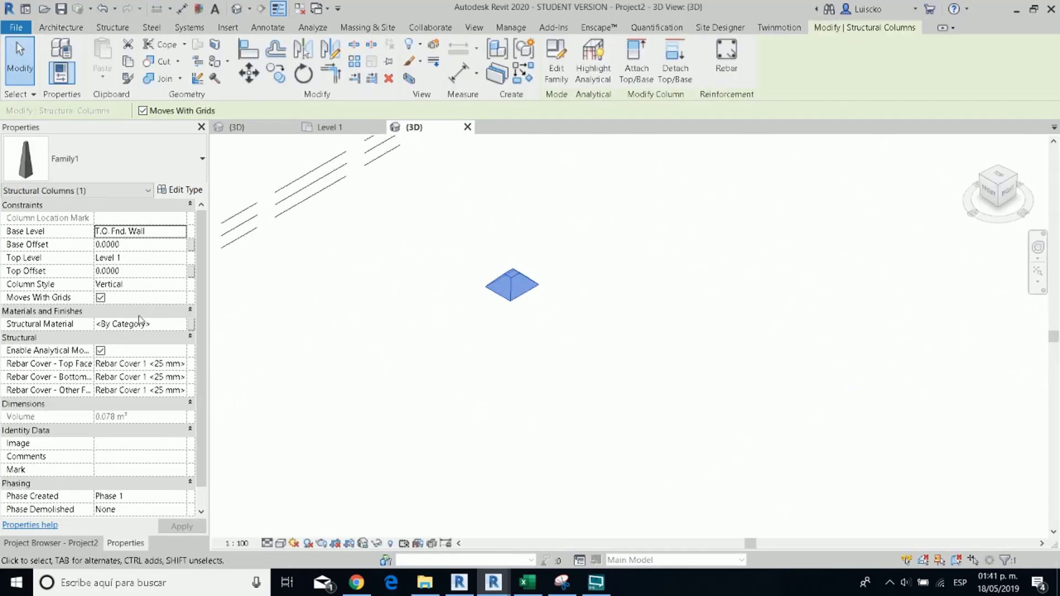
pyautogui.click(160, 230)
pyautogui.click(133, 288)
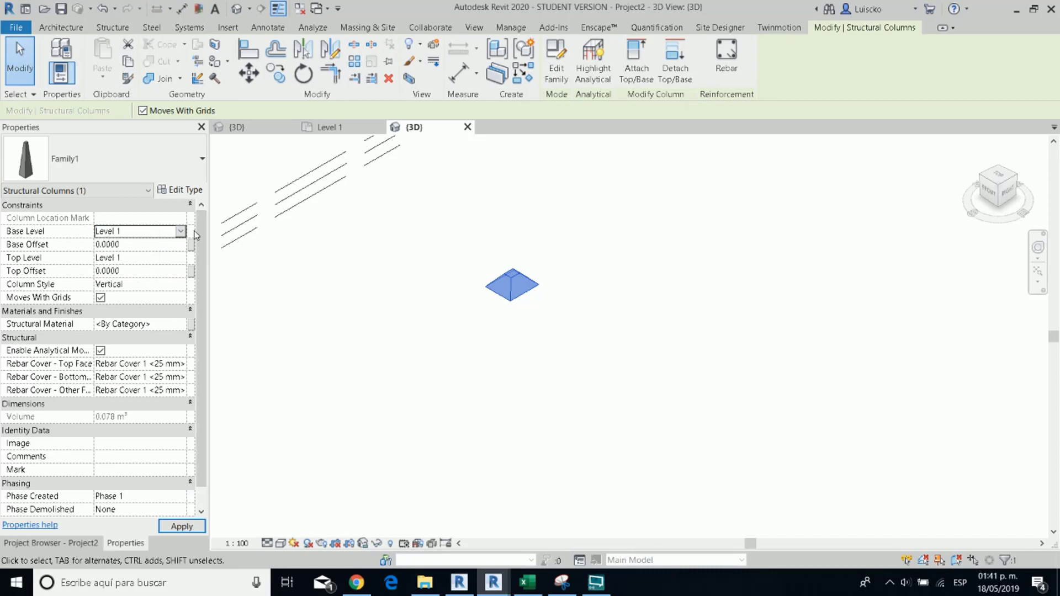
pyautogui.click(181, 258)
pyautogui.click(131, 326)
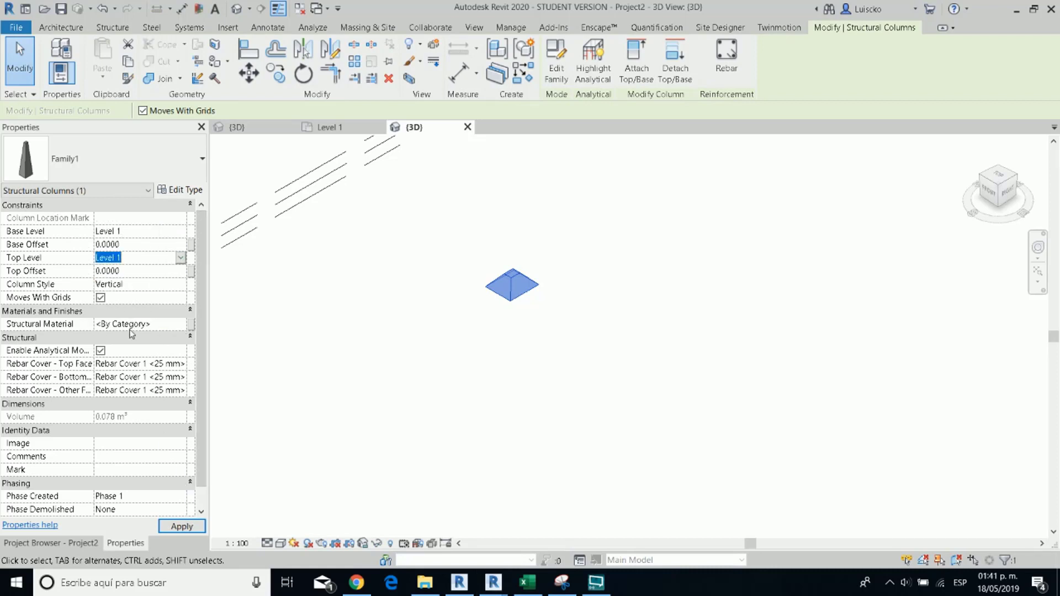
pyautogui.click(187, 526)
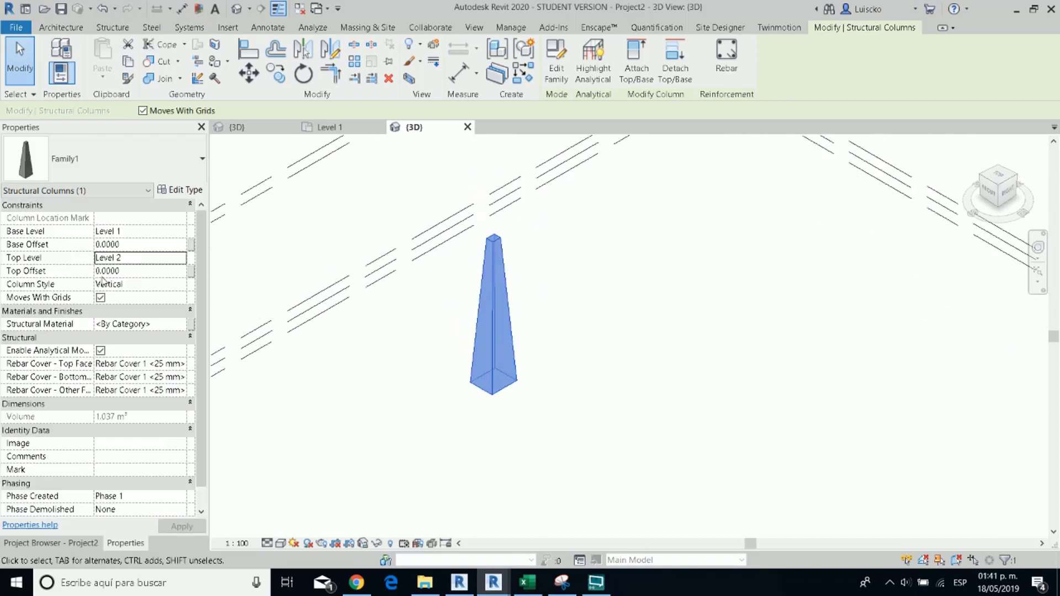
# Step: Assign the material Concrete, Lightweight to the column's Structural Material
pyautogui.click(185, 326)
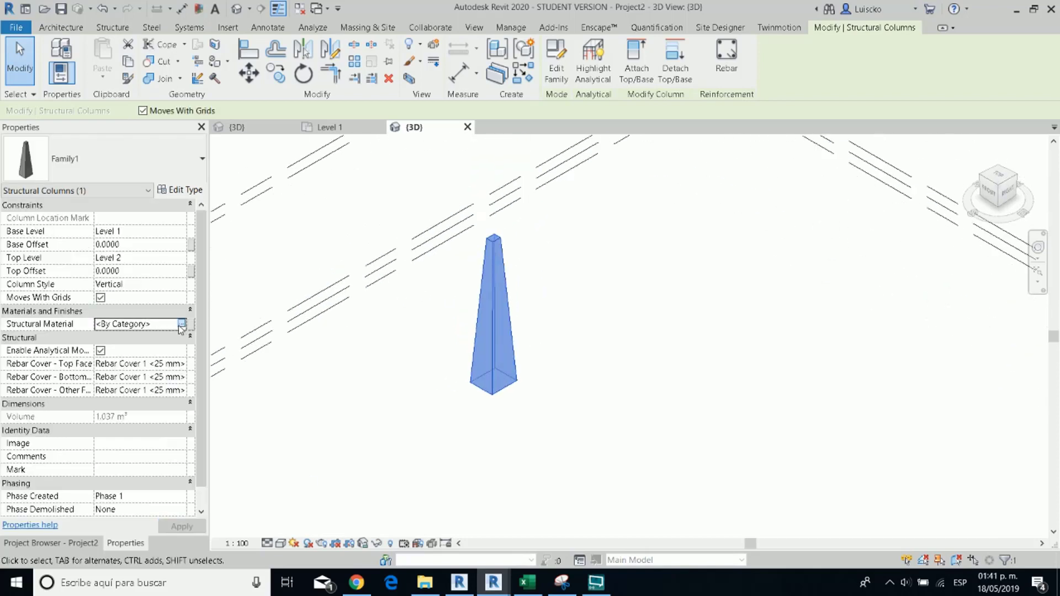
pyautogui.click(180, 325)
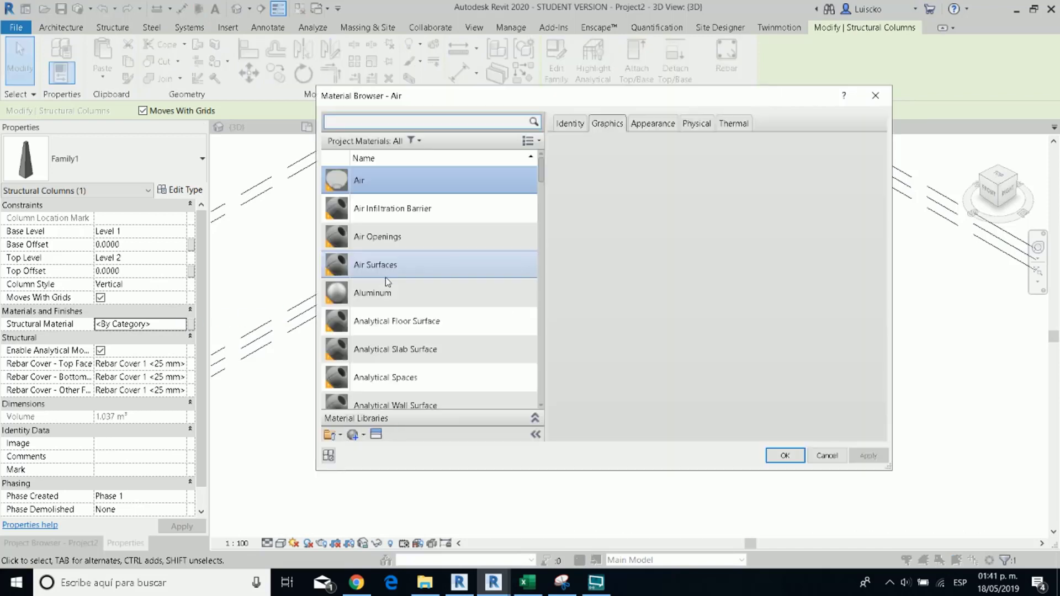
pyautogui.scroll(-5, 421, 291)
pyautogui.scroll(-2, 421, 291)
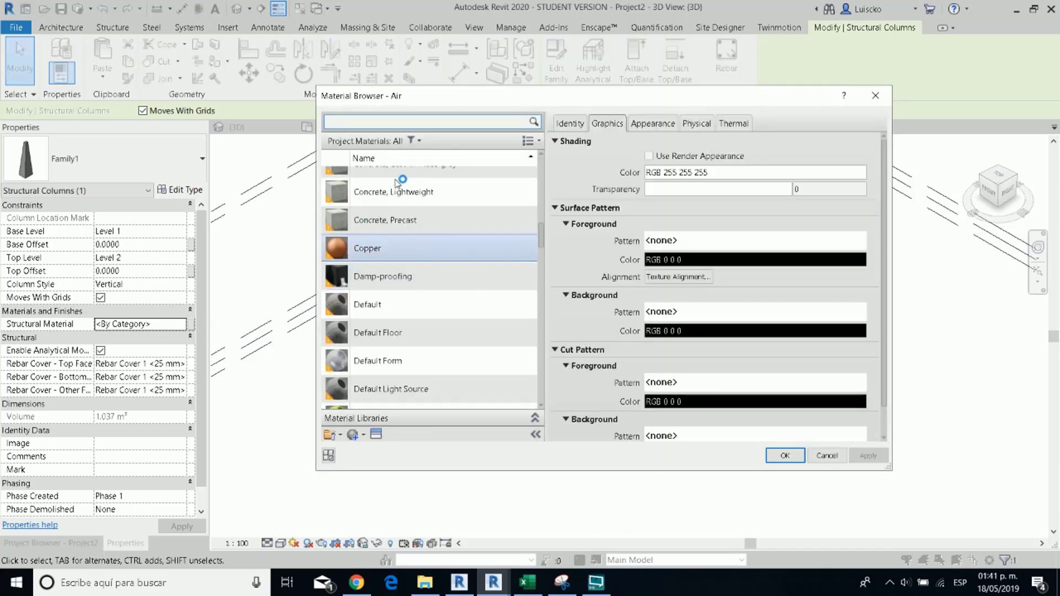
pyautogui.click(387, 203)
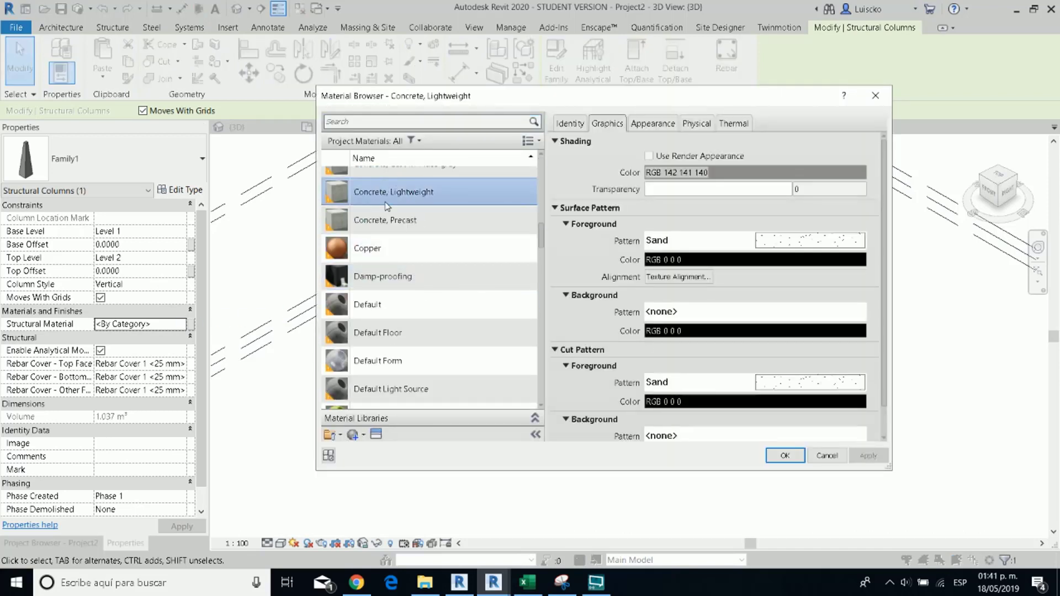
pyautogui.click(784, 456)
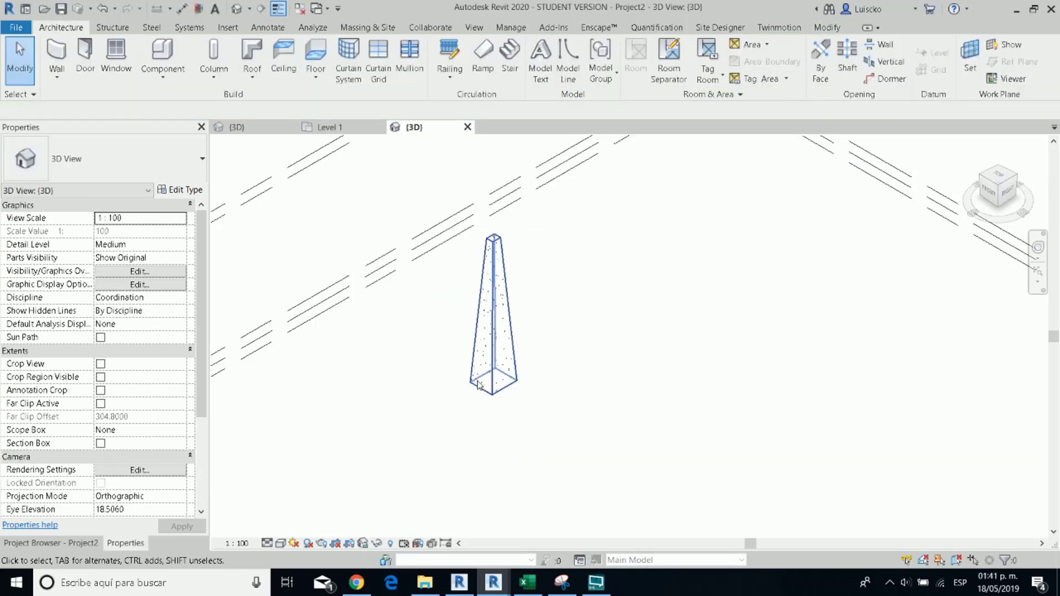
# Step: Duplicate the column's type under the name "Col 50x50V-40x40"
pyautogui.click(494, 339)
pyautogui.click(180, 189)
pyautogui.moveTo(687, 65); pyautogui.dragTo(295, 95)
pyautogui.click(439, 145)
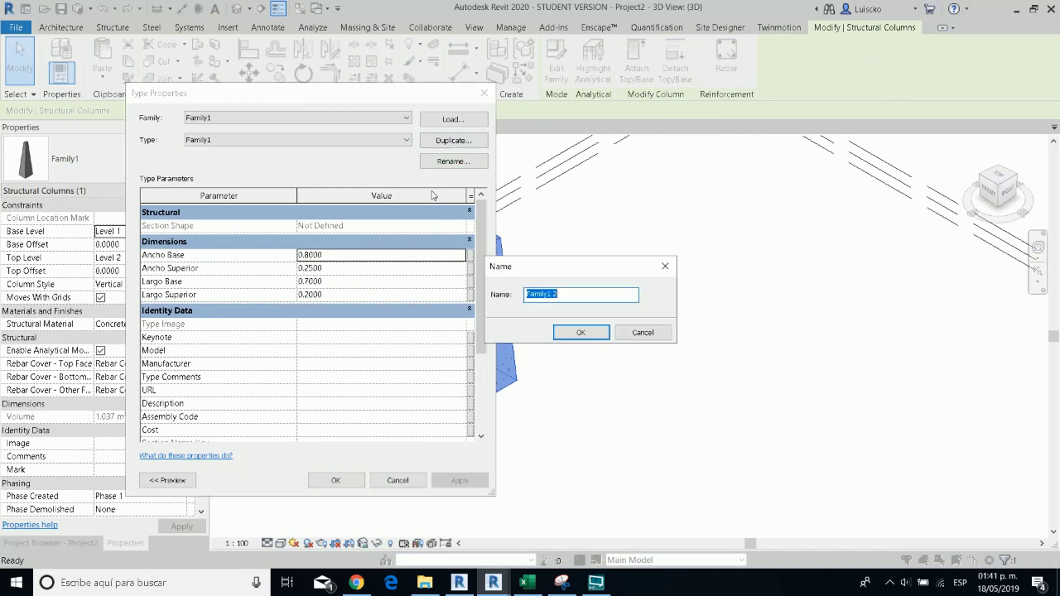
pyautogui.write('C')
pyautogui.write('ol 50x50V-40x40')
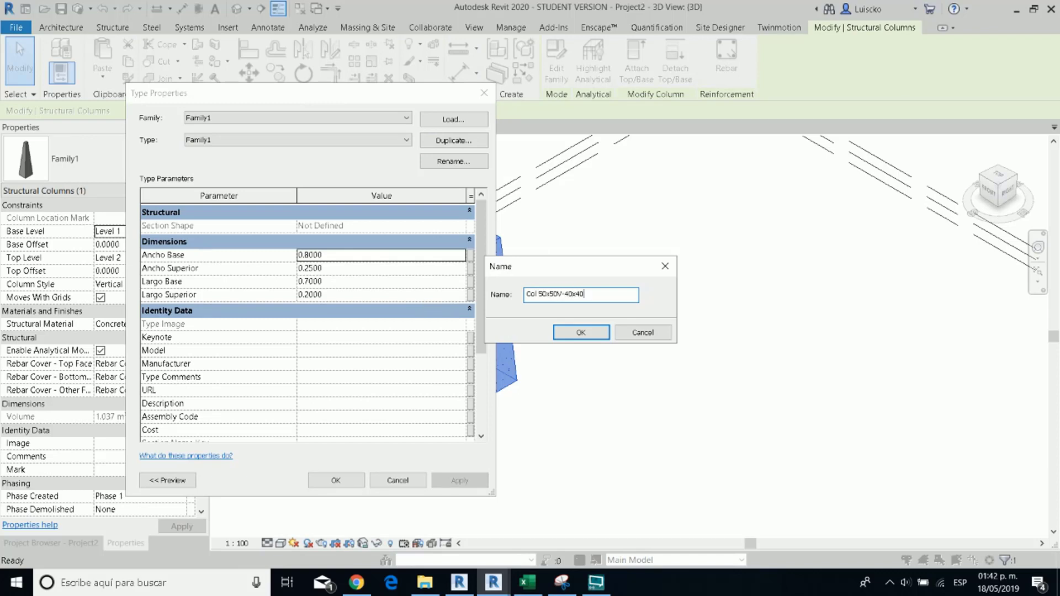
pyautogui.click(580, 334)
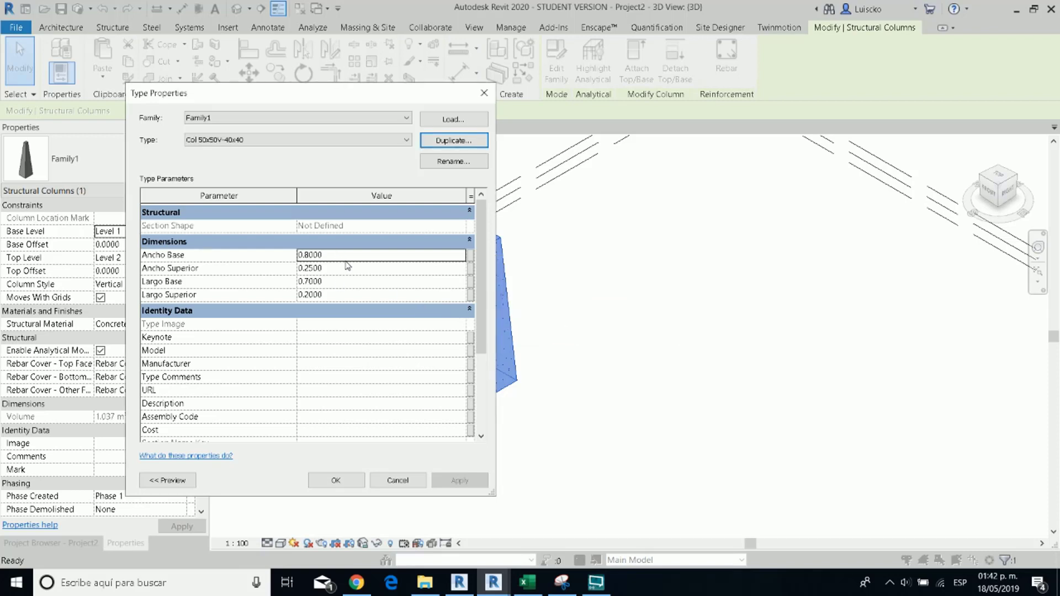
# Step: Set the new type's Ancho Base and Largo Base to 0.50 and its Ancho Superior and Largo Superior to 0.40, and clear the selection
pyautogui.click(322, 255)
pyautogui.write('0')
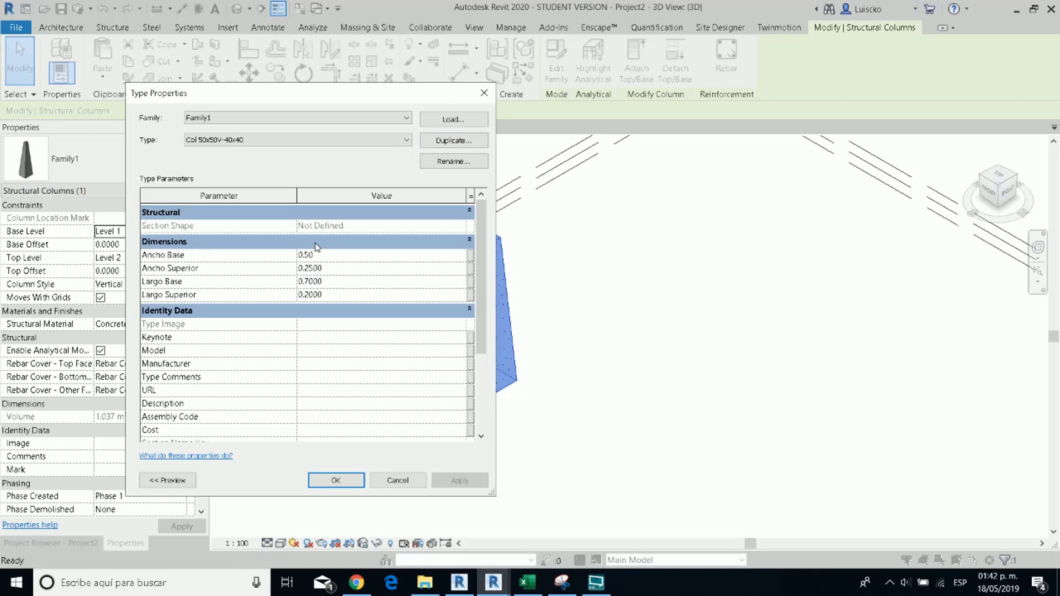
pyautogui.write('.50')
pyautogui.click(348, 282)
pyautogui.write('0.5')
pyautogui.click(342, 269)
pyautogui.write('0.40')
pyautogui.click(354, 294)
pyautogui.write('0.4')
pyautogui.click(335, 480)
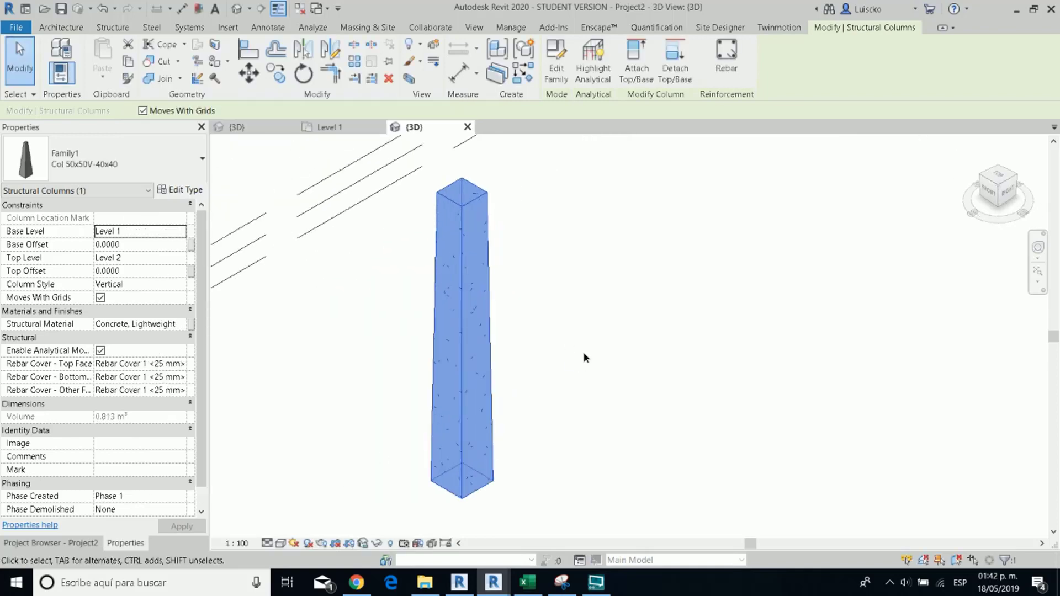
pyautogui.click(584, 354)
pyautogui.scroll(-4, 584, 353)
pyautogui.moveTo(627, 382)
pyautogui.keyDown('shift'); pyautogui.mouseDown(button='middle')
pyautogui.moveTo(540, 401)
pyautogui.moveTo(617, 397)
pyautogui.mouseUp(button='middle'); pyautogui.keyUp('shift')
pyautogui.scroll(-1, 607, 351)
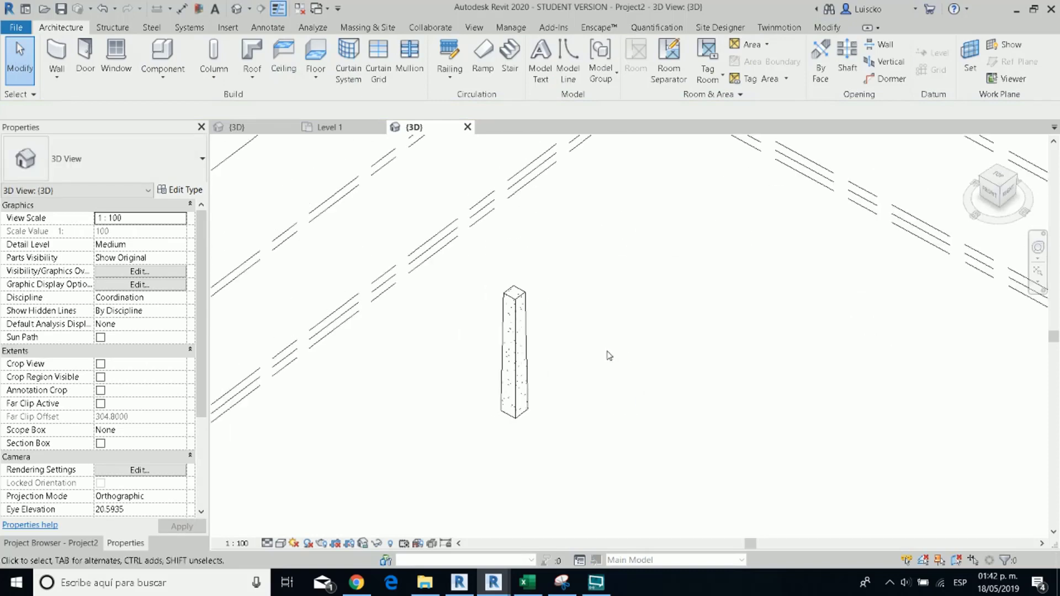
pyautogui.keyDown('shift'); pyautogui.moveTo(608, 356); pyautogui.dragTo(581, 372, button='middle'); pyautogui.keyUp('shift')
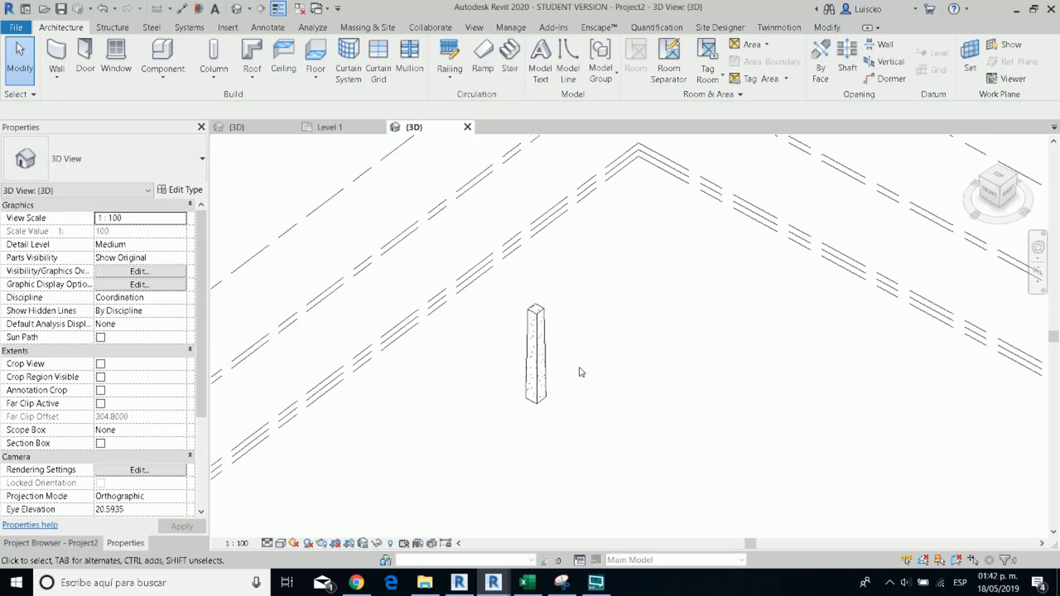